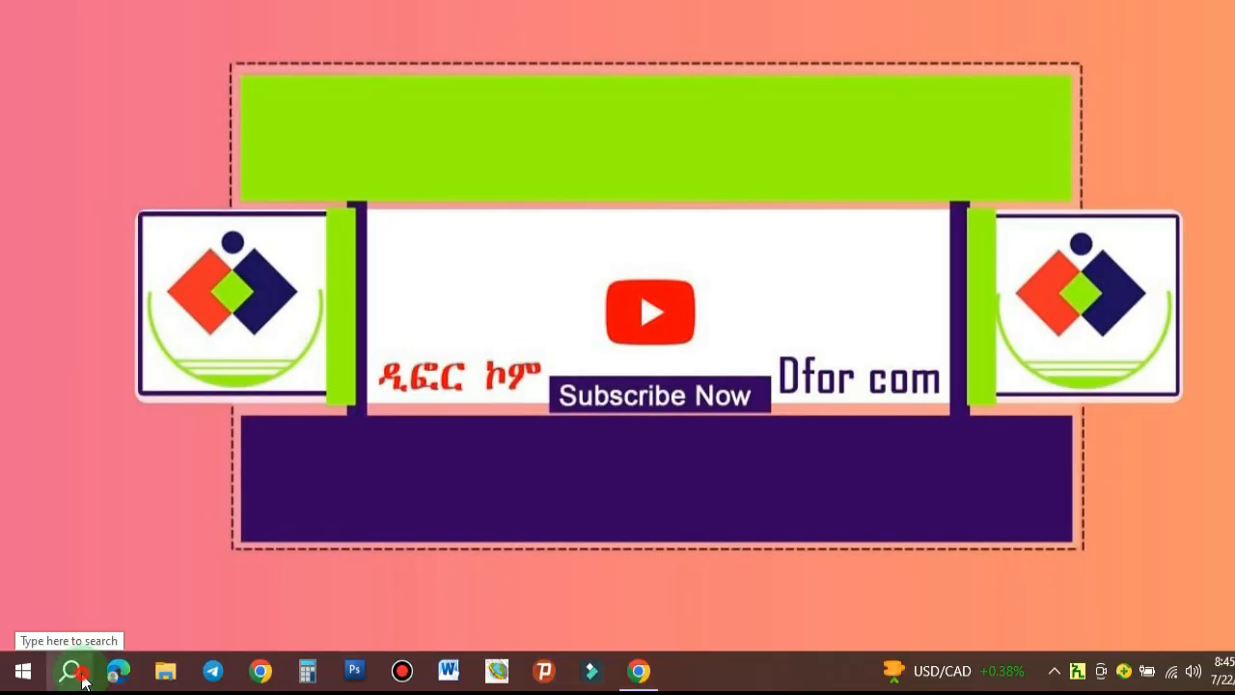
Search Windows for "pro" and launch the Project app
{"action": "left_click", "coordinate": [77, 676]}
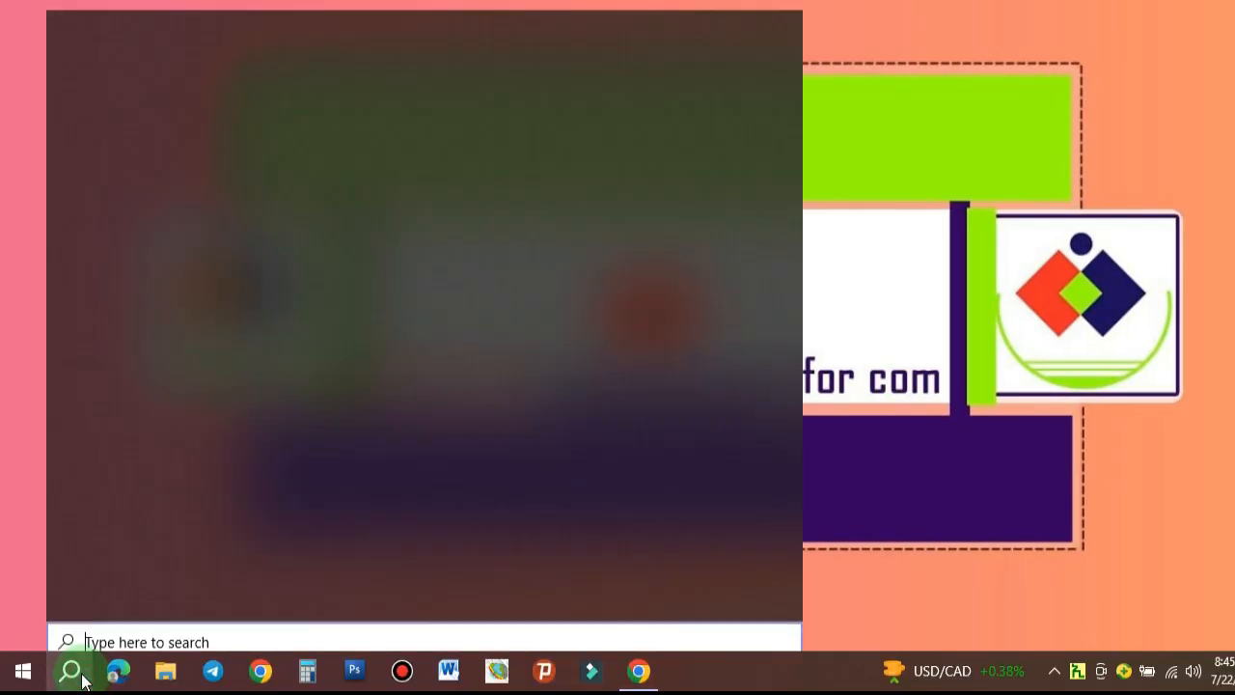
{"action": "type", "text": "pro"}
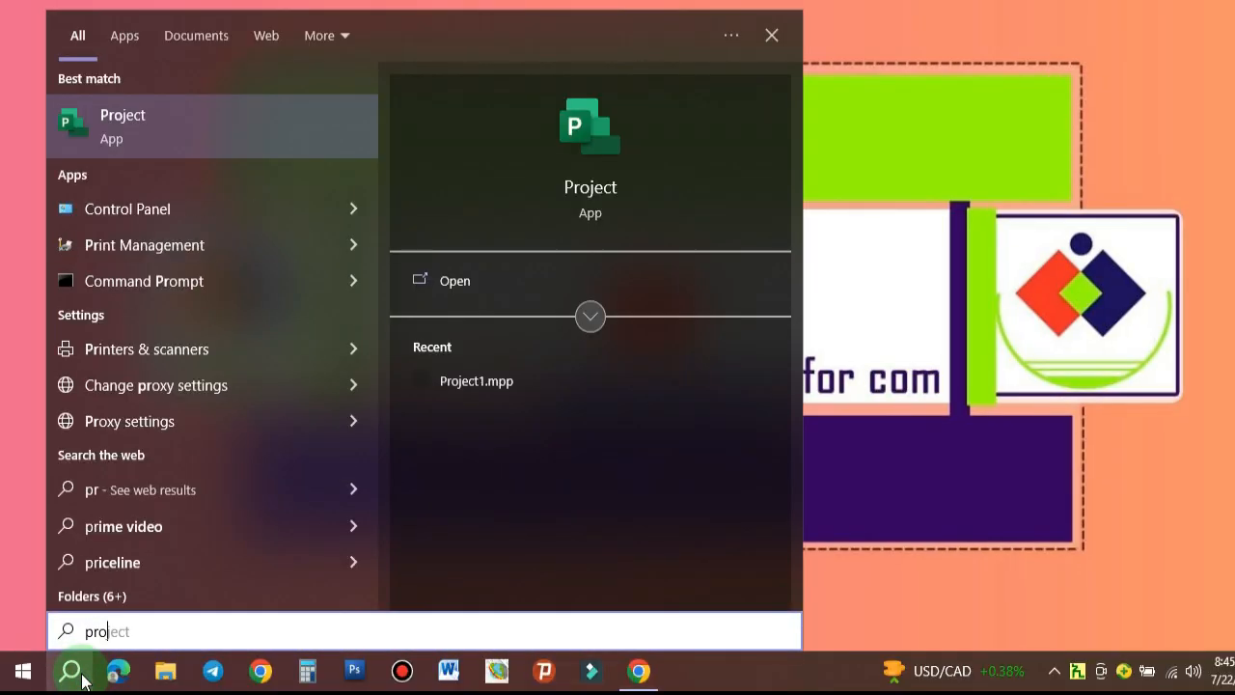
{"action": "left_click", "coordinate": [196, 141]}
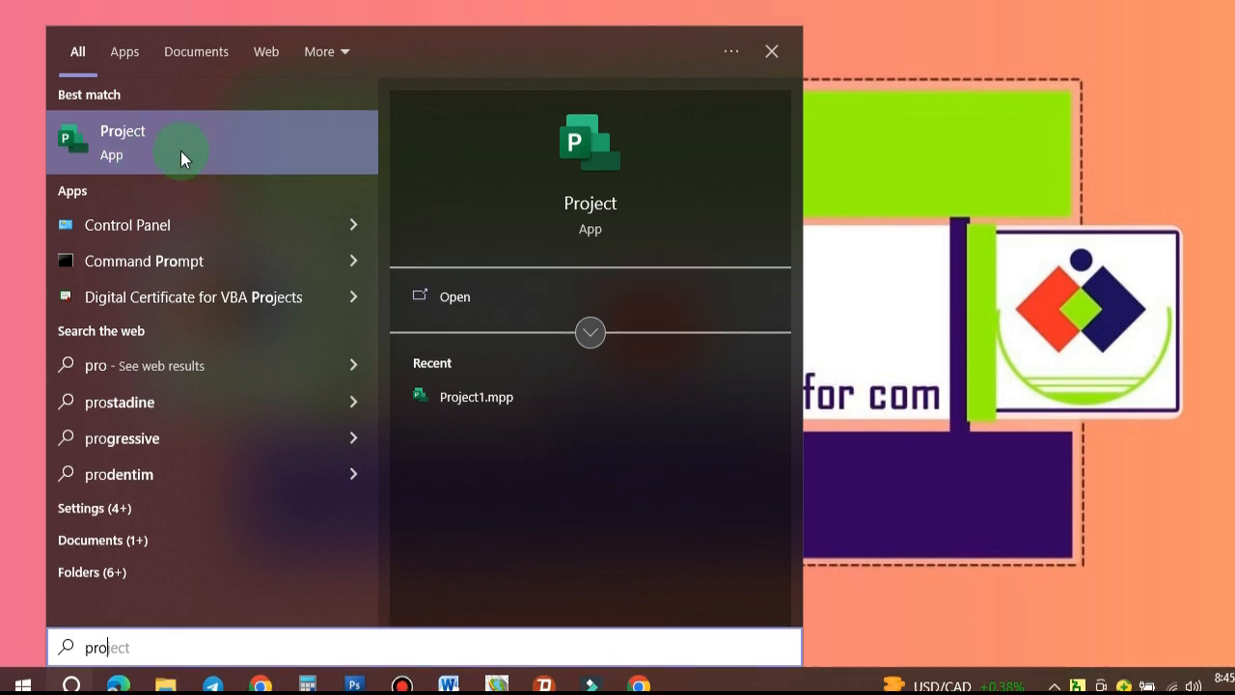
{"action": "left_click", "coordinate": [211, 152]}
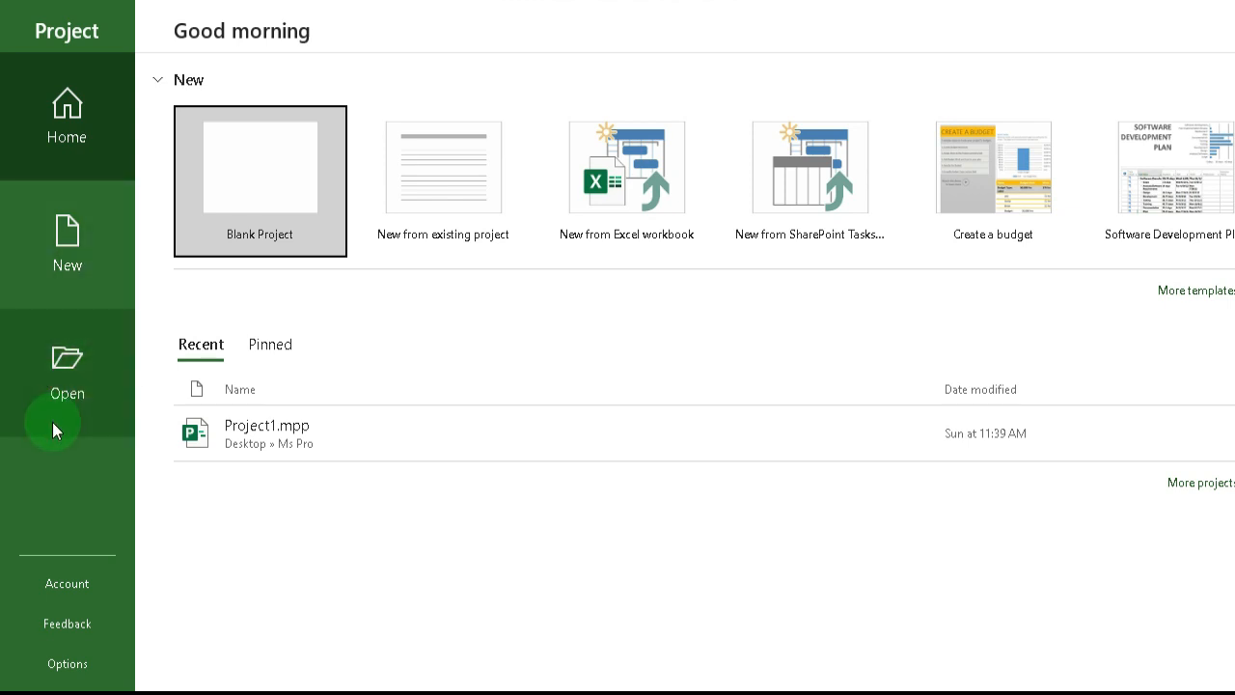
Create a new blank project and dismiss the Office licence notice
{"action": "left_click", "coordinate": [239, 167]}
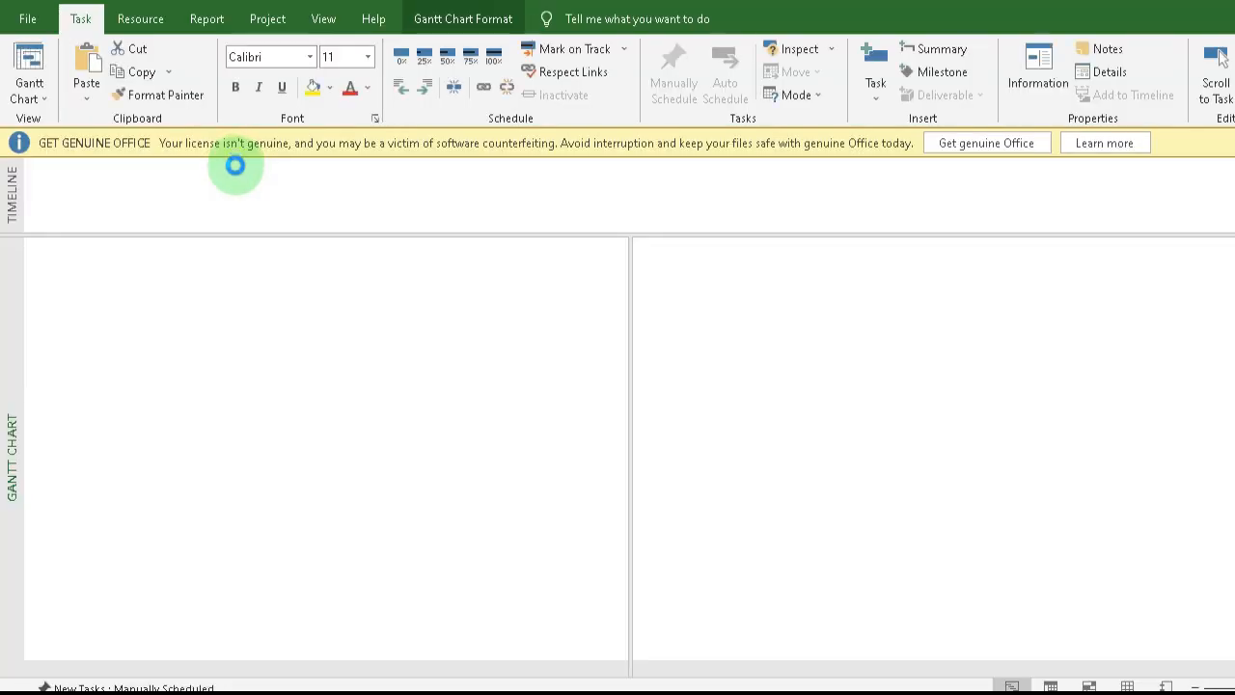
{"action": "left_click", "coordinate": [236, 166]}
{"action": "left_click", "coordinate": [1203, 146]}
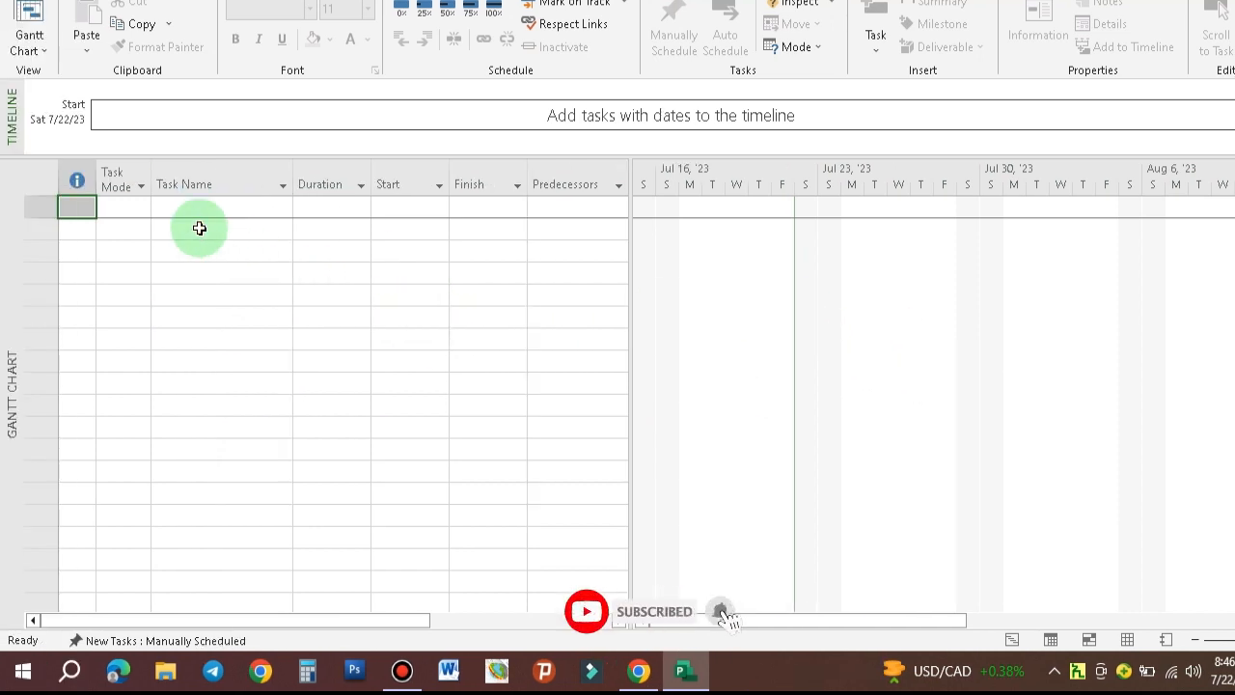
Examine the task table's Task Mode, Task Name, Duration, Start, Finish and Predecessors columns
{"action": "left_click", "coordinate": [71, 209]}
{"action": "left_click", "coordinate": [24, 209]}
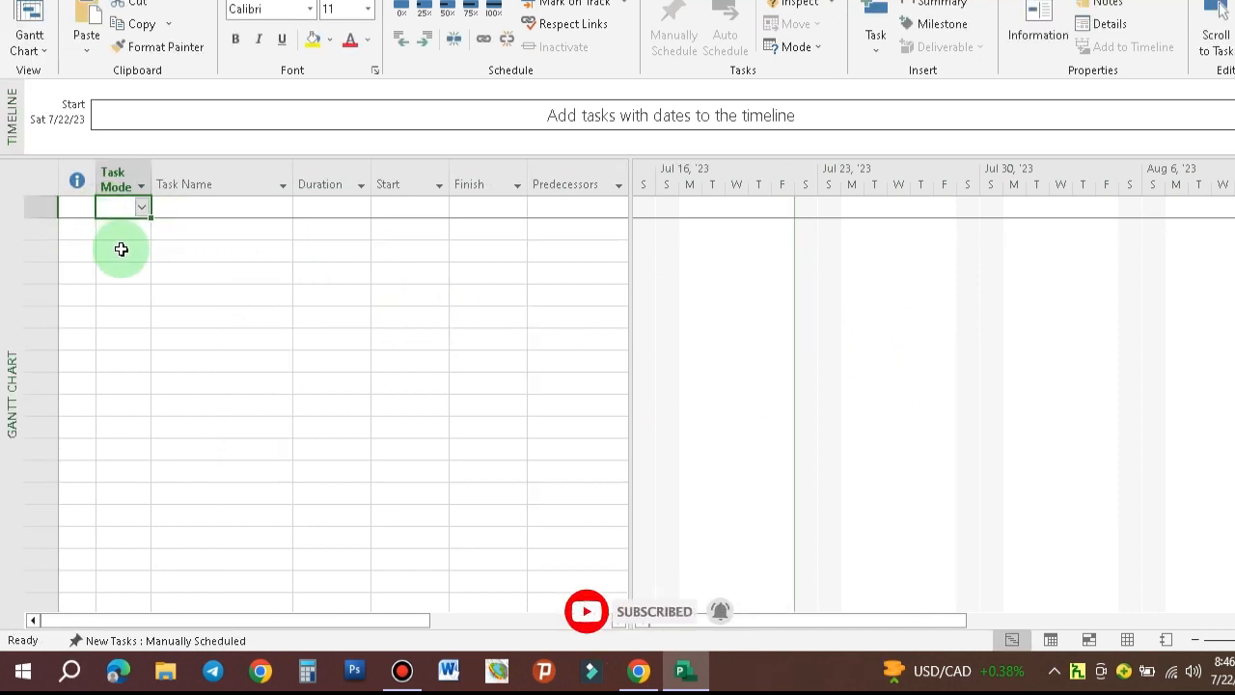
{"action": "left_click", "coordinate": [192, 220]}
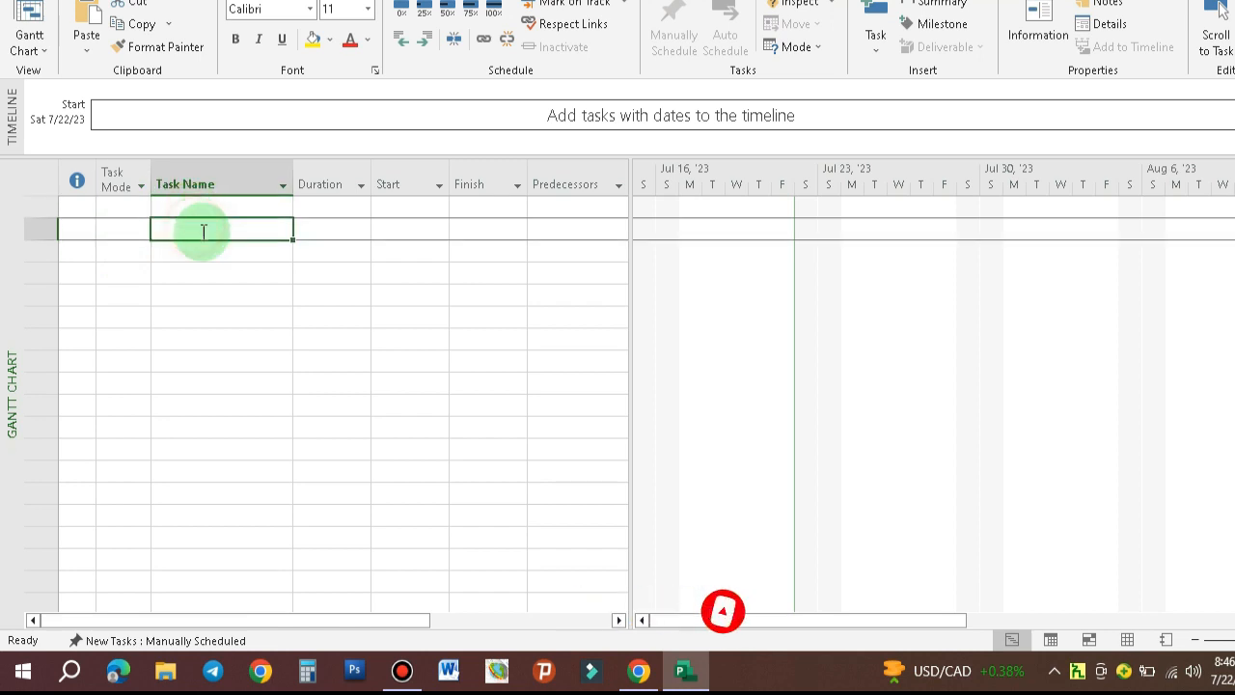
{"action": "left_click", "coordinate": [334, 207]}
{"action": "left_click", "coordinate": [320, 234]}
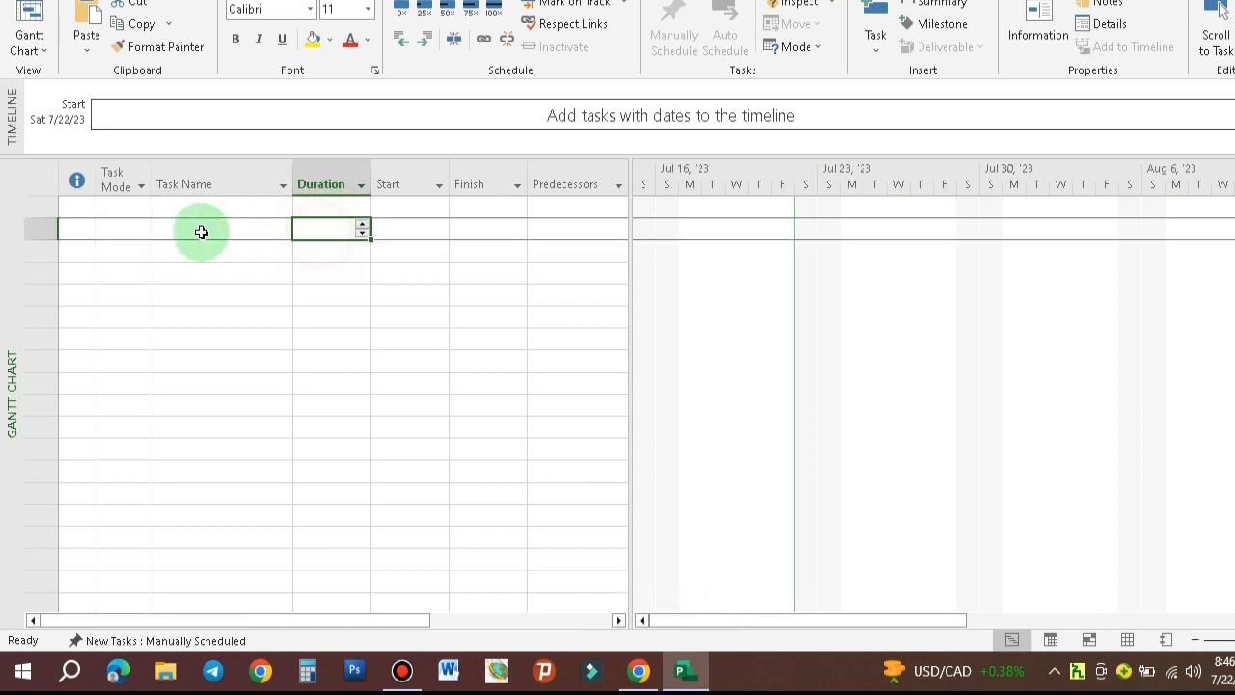
{"action": "left_click", "coordinate": [103, 207]}
{"action": "left_click", "coordinate": [122, 228]}
{"action": "left_click", "coordinate": [193, 205]}
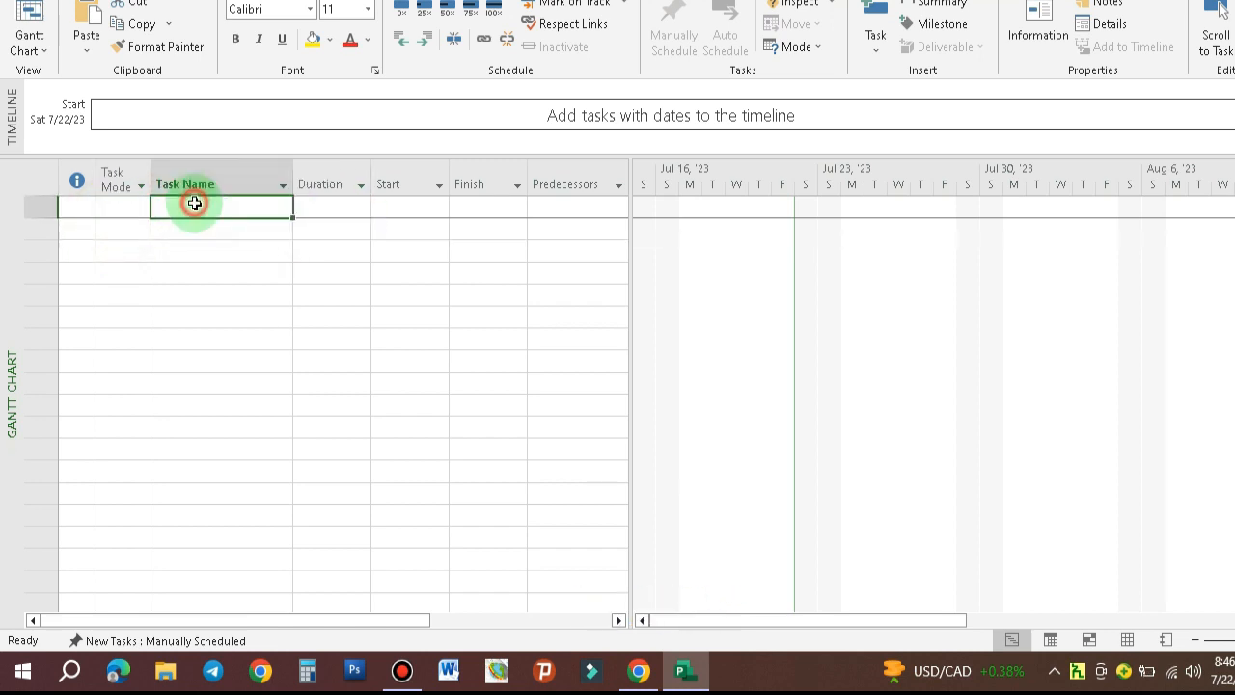
{"action": "left_click", "coordinate": [206, 229]}
{"action": "left_click", "coordinate": [337, 228]}
{"action": "left_click", "coordinate": [334, 206]}
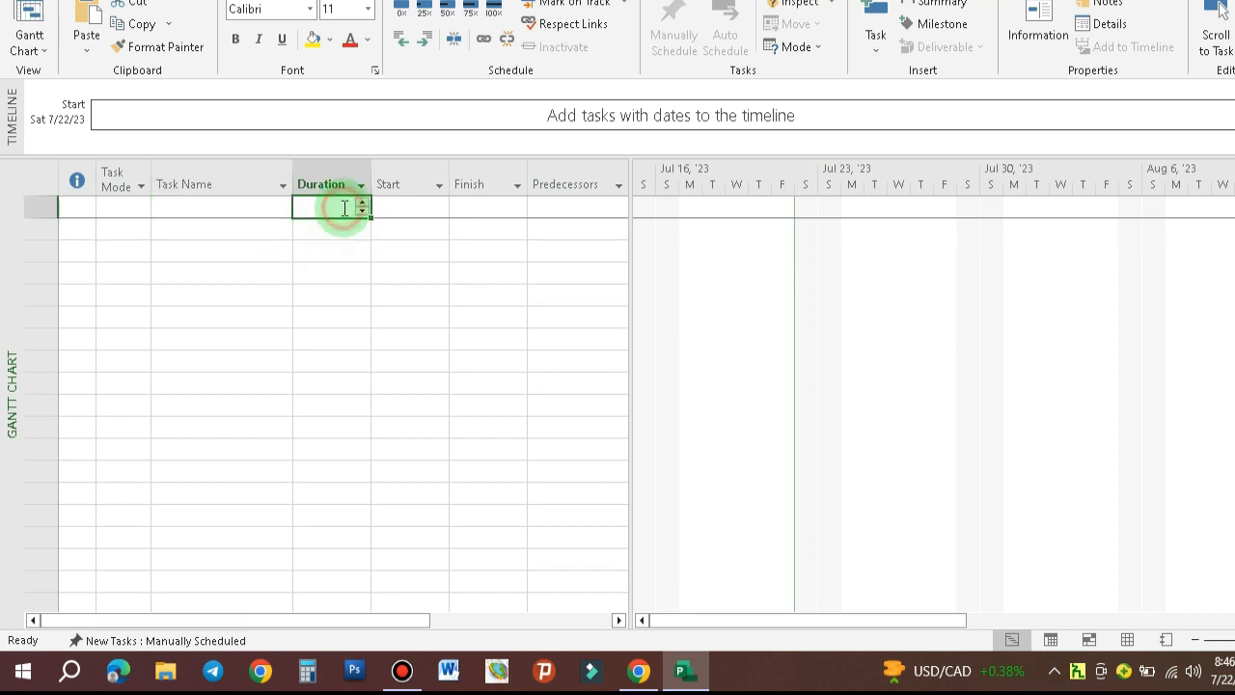
{"action": "left_click", "coordinate": [419, 206]}
{"action": "left_click", "coordinate": [342, 209]}
{"action": "left_click", "coordinate": [409, 209]}
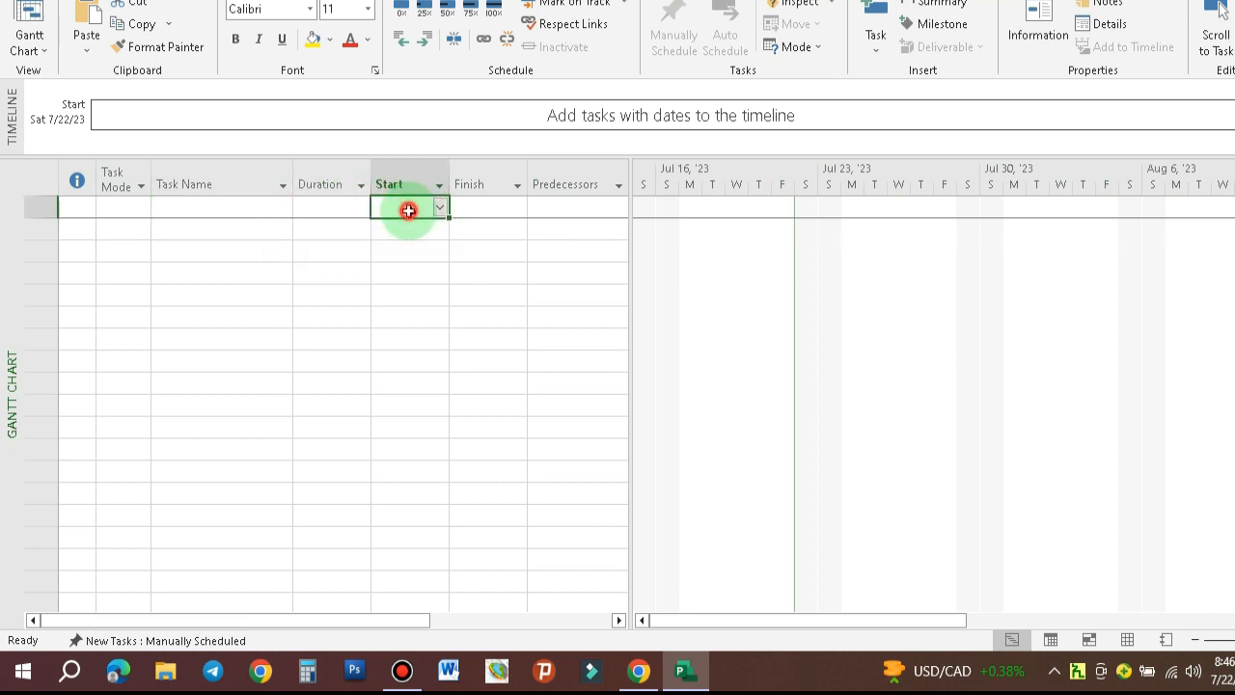
{"action": "left_click", "coordinate": [498, 205]}
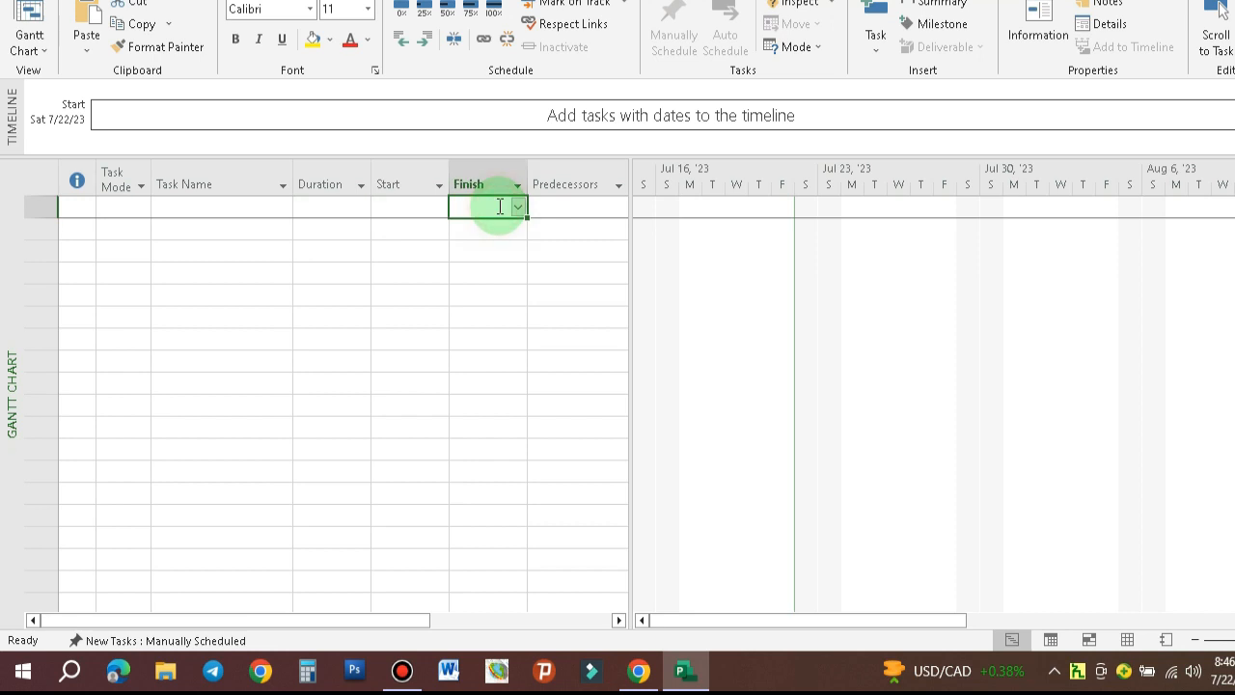
{"action": "left_click", "coordinate": [573, 247]}
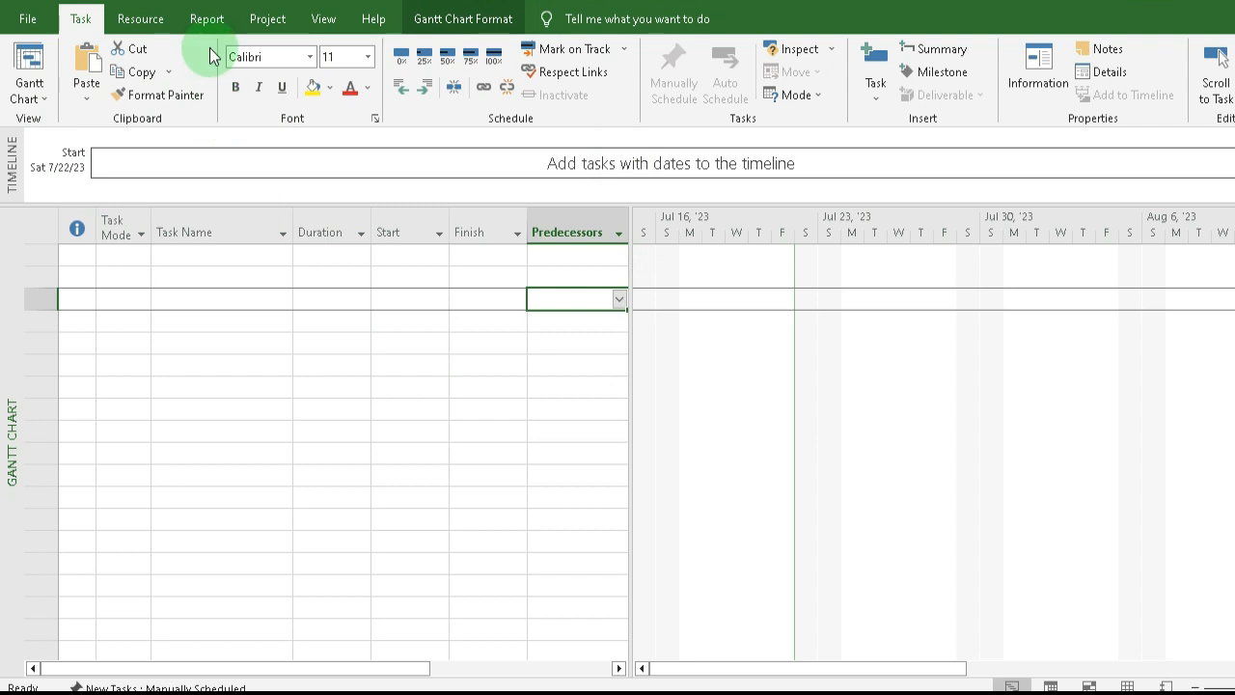
Review the available Task, Resource, Report, Project, View and Help commands, as well as the file management page
{"action": "left_click", "coordinate": [147, 21]}
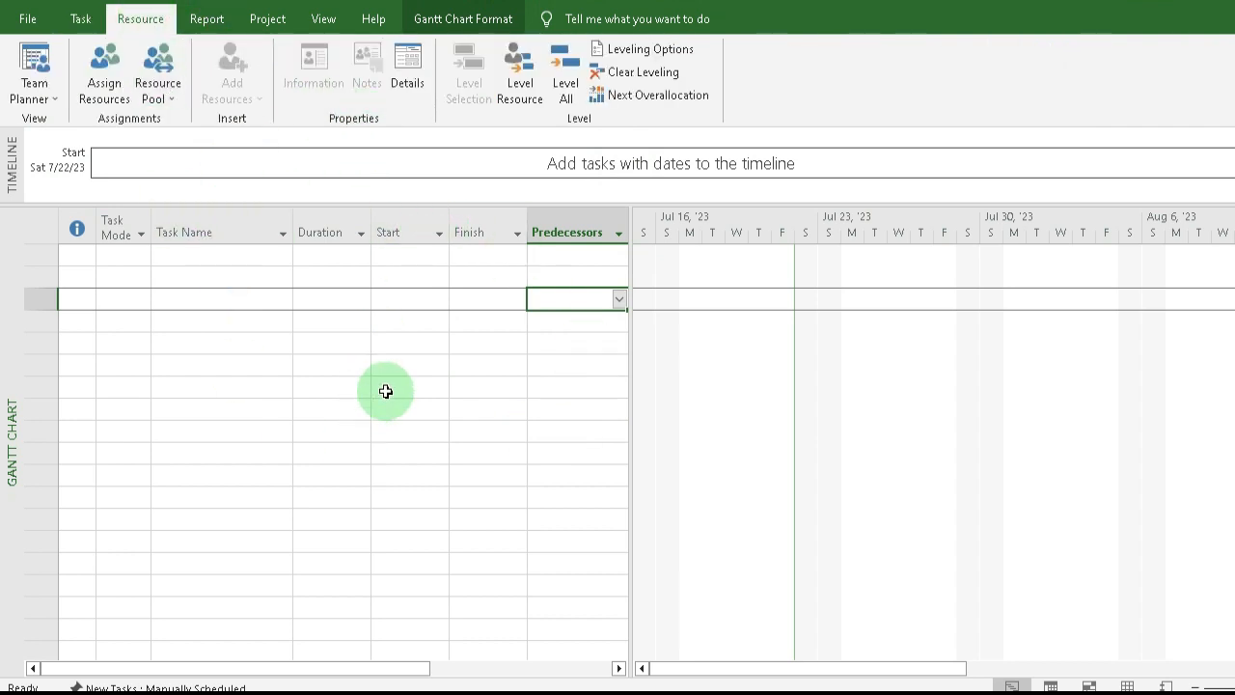
{"action": "left_click", "coordinate": [210, 21]}
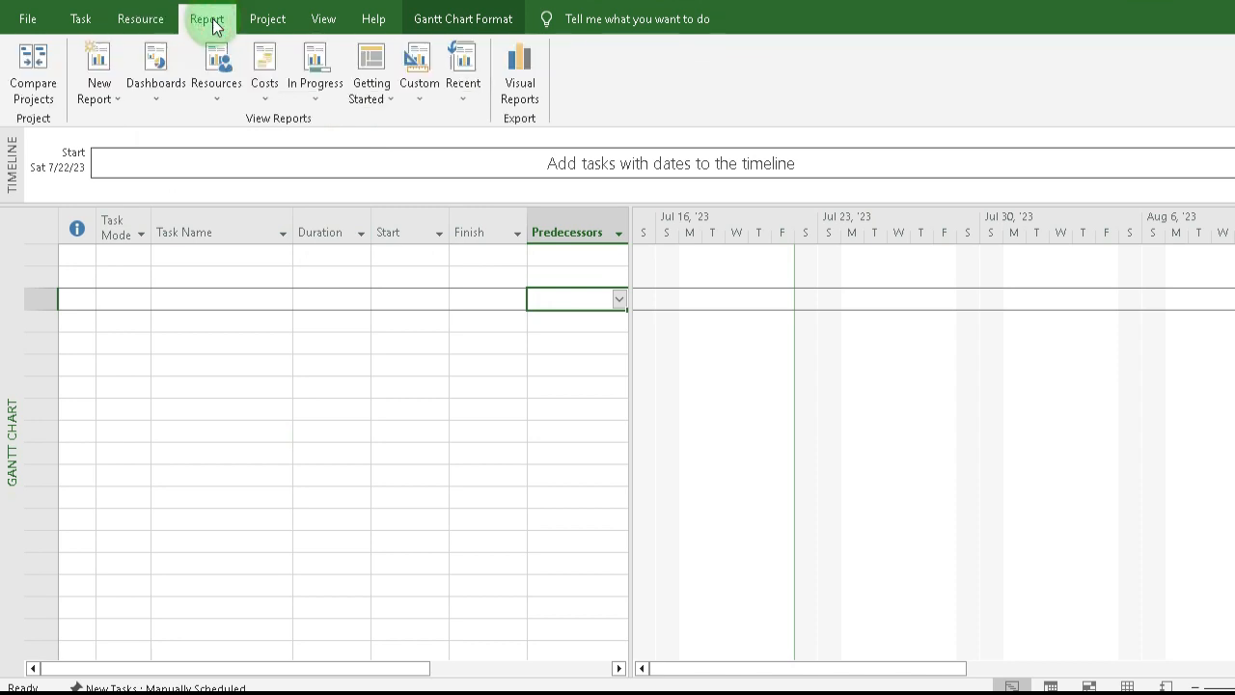
{"action": "left_click", "coordinate": [267, 19]}
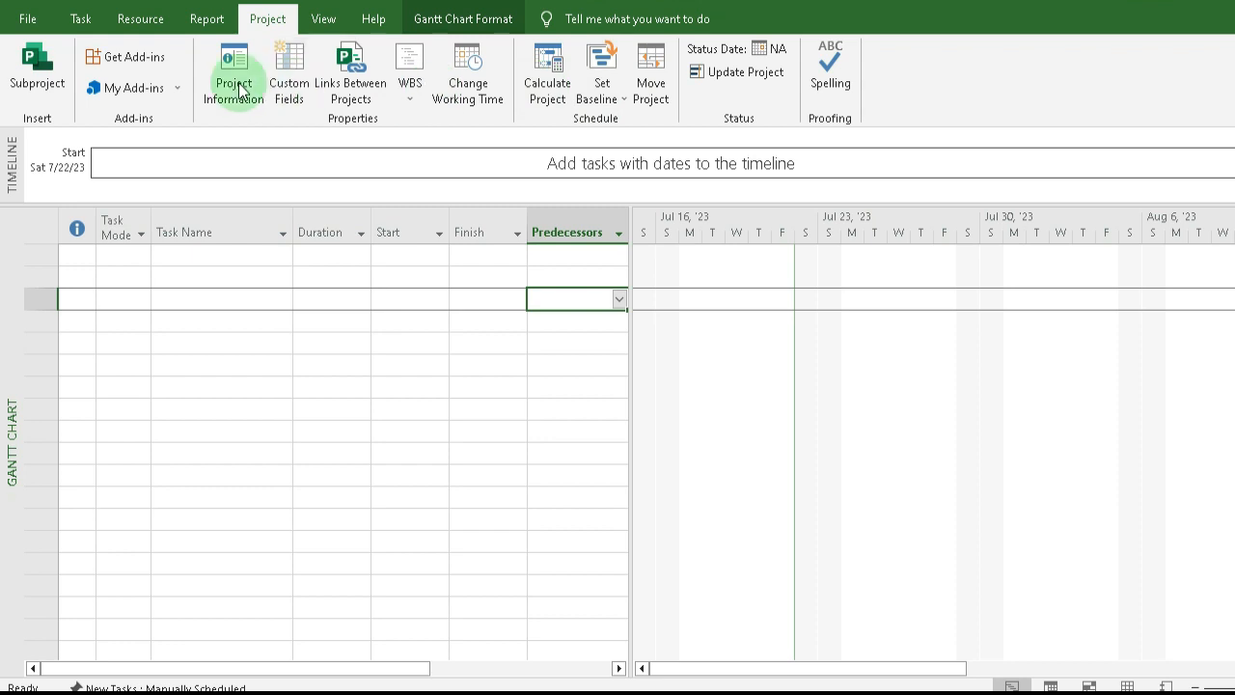
{"action": "left_click", "coordinate": [81, 21]}
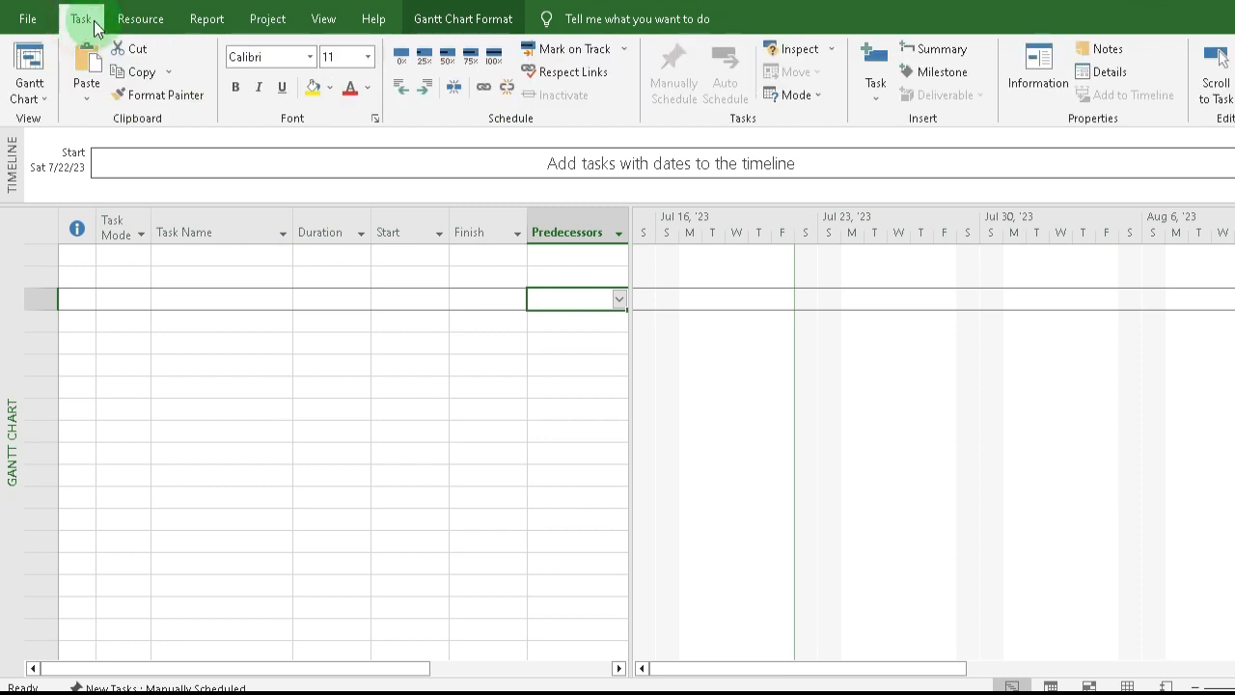
{"action": "left_click", "coordinate": [137, 18]}
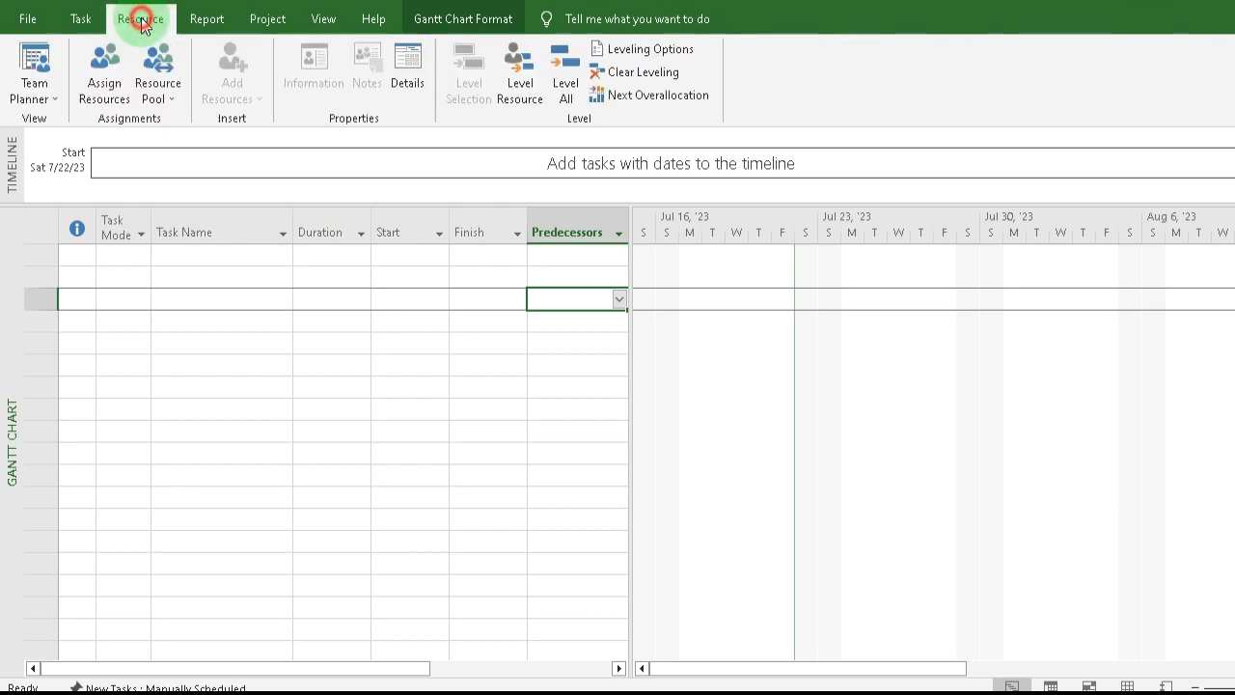
{"action": "left_click", "coordinate": [206, 17]}
{"action": "left_click", "coordinate": [280, 18]}
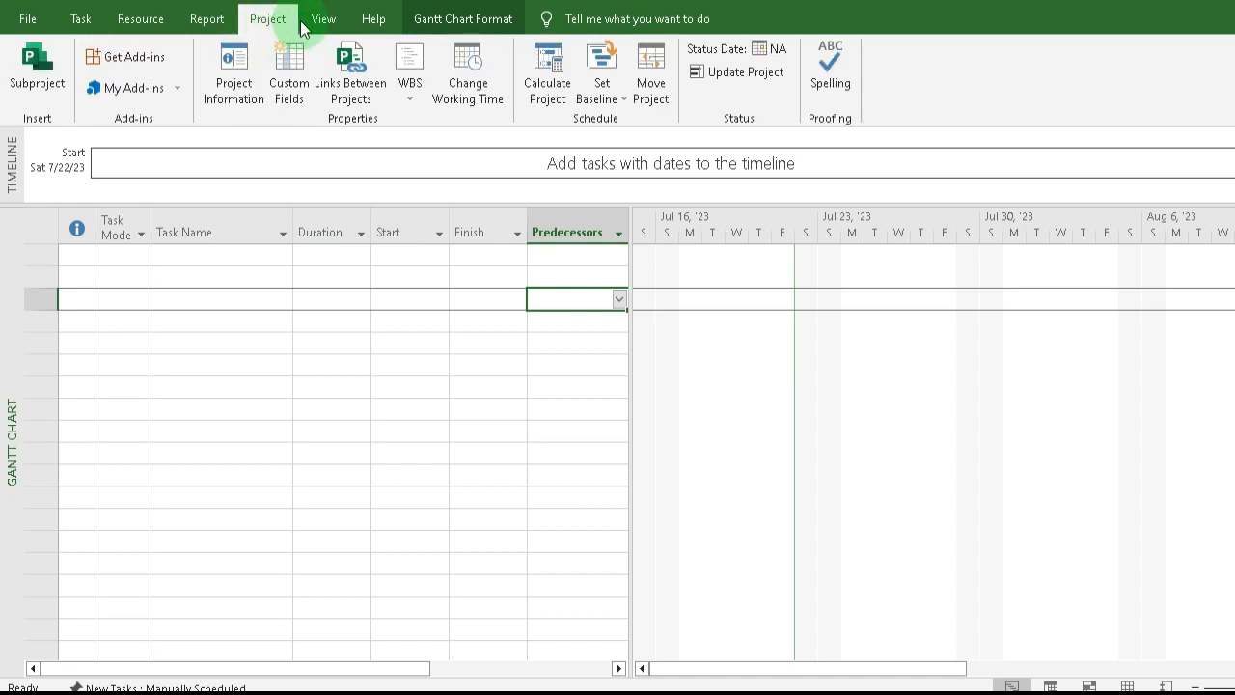
{"action": "left_click", "coordinate": [324, 17]}
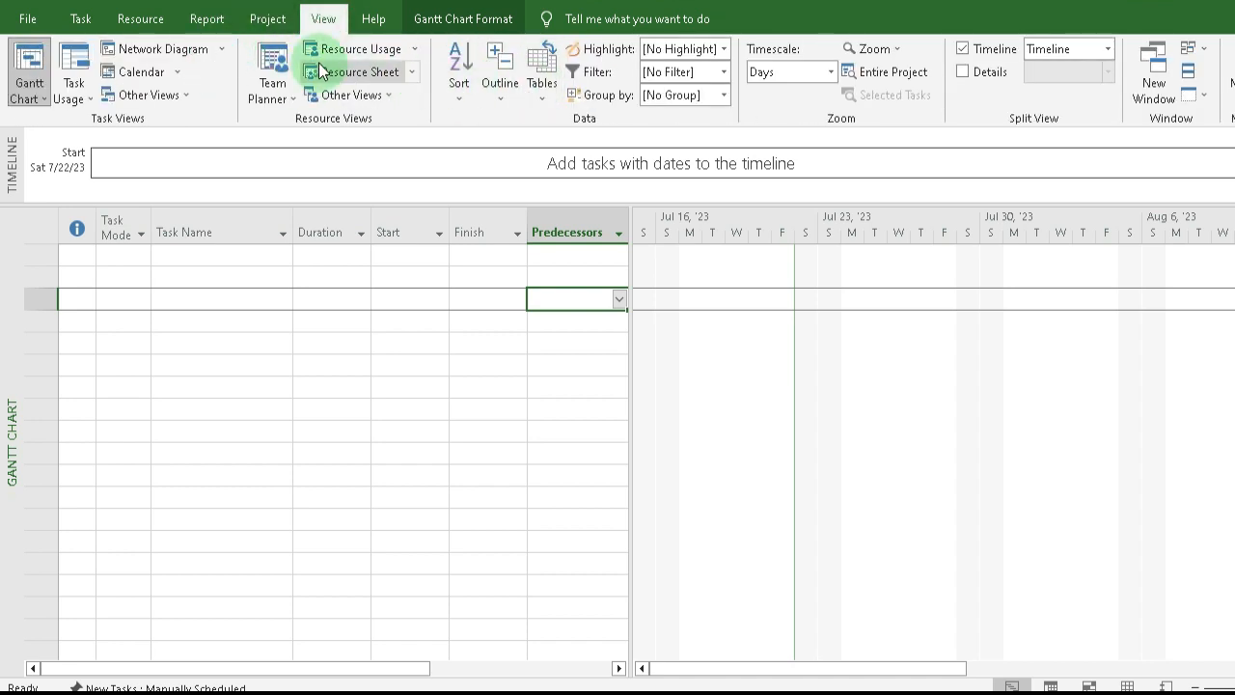
{"action": "left_click", "coordinate": [378, 21]}
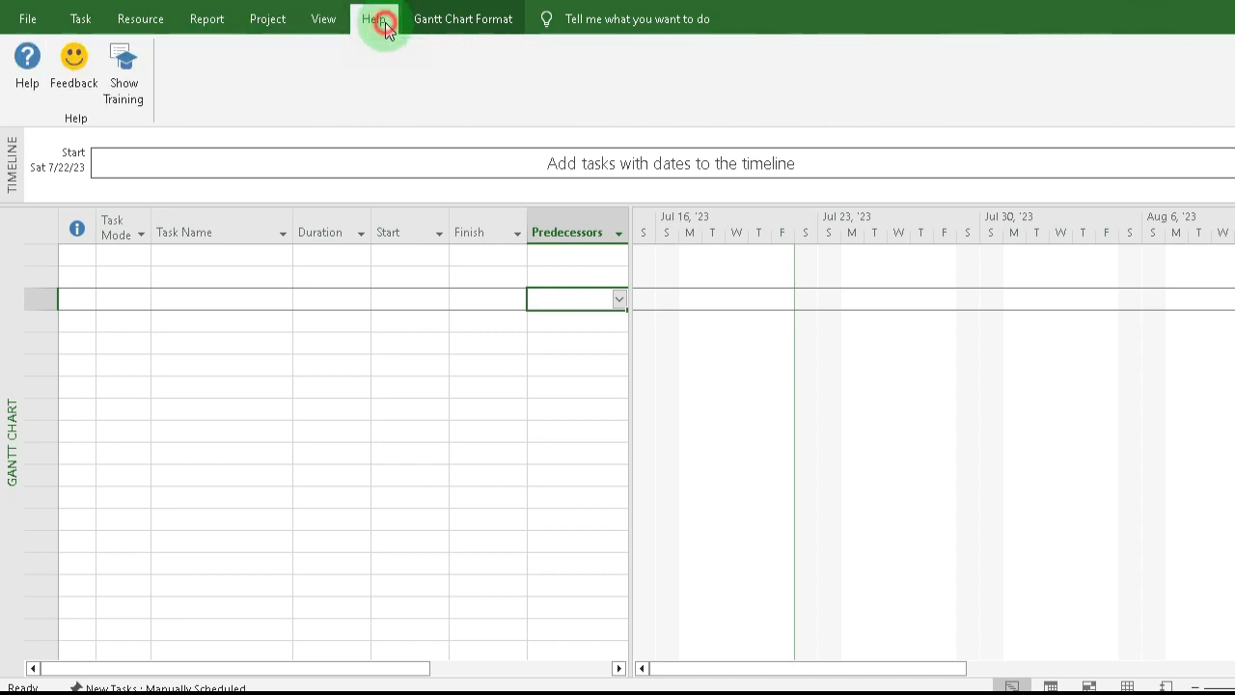
{"action": "left_click", "coordinate": [321, 24]}
{"action": "left_click", "coordinate": [267, 17]}
{"action": "left_click", "coordinate": [207, 17]}
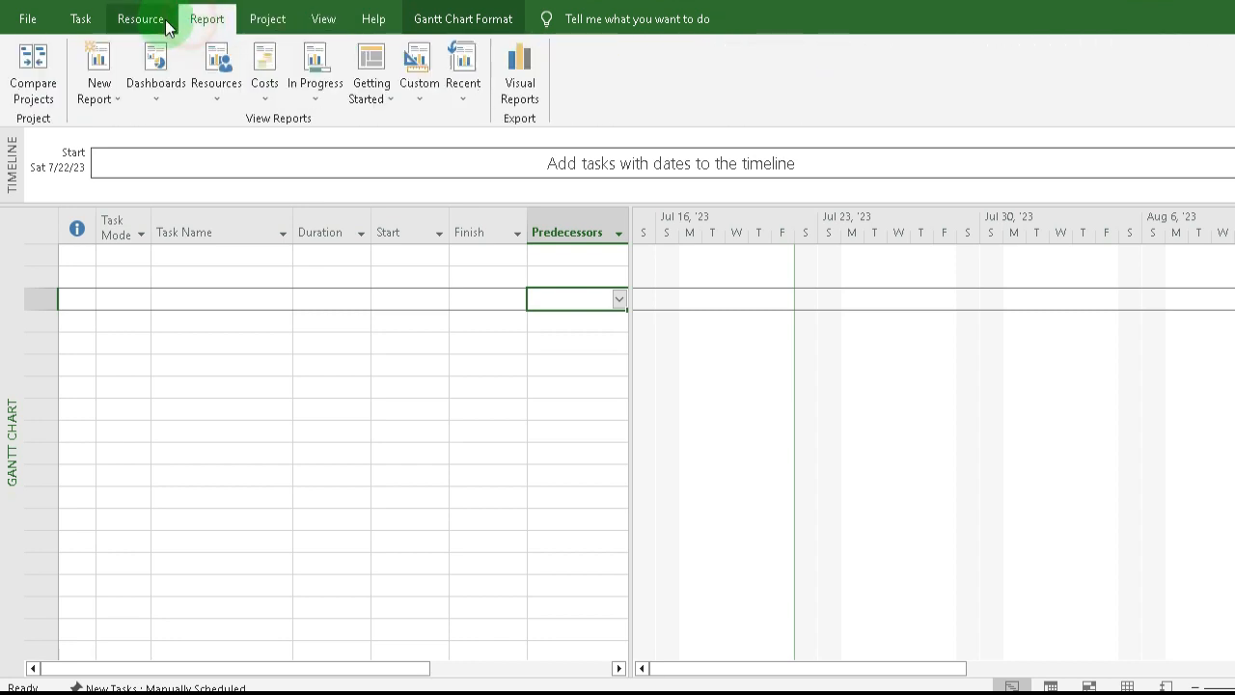
{"action": "left_click", "coordinate": [140, 19]}
{"action": "left_click", "coordinate": [79, 17]}
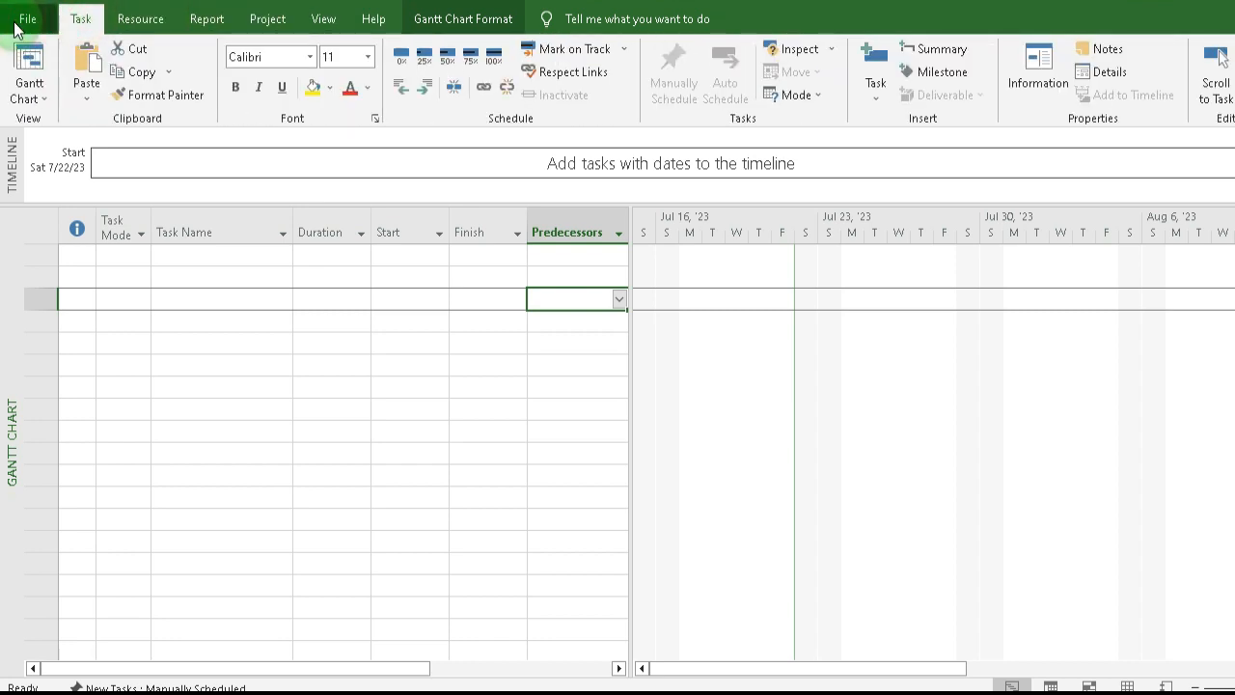
{"action": "left_click", "coordinate": [26, 19]}
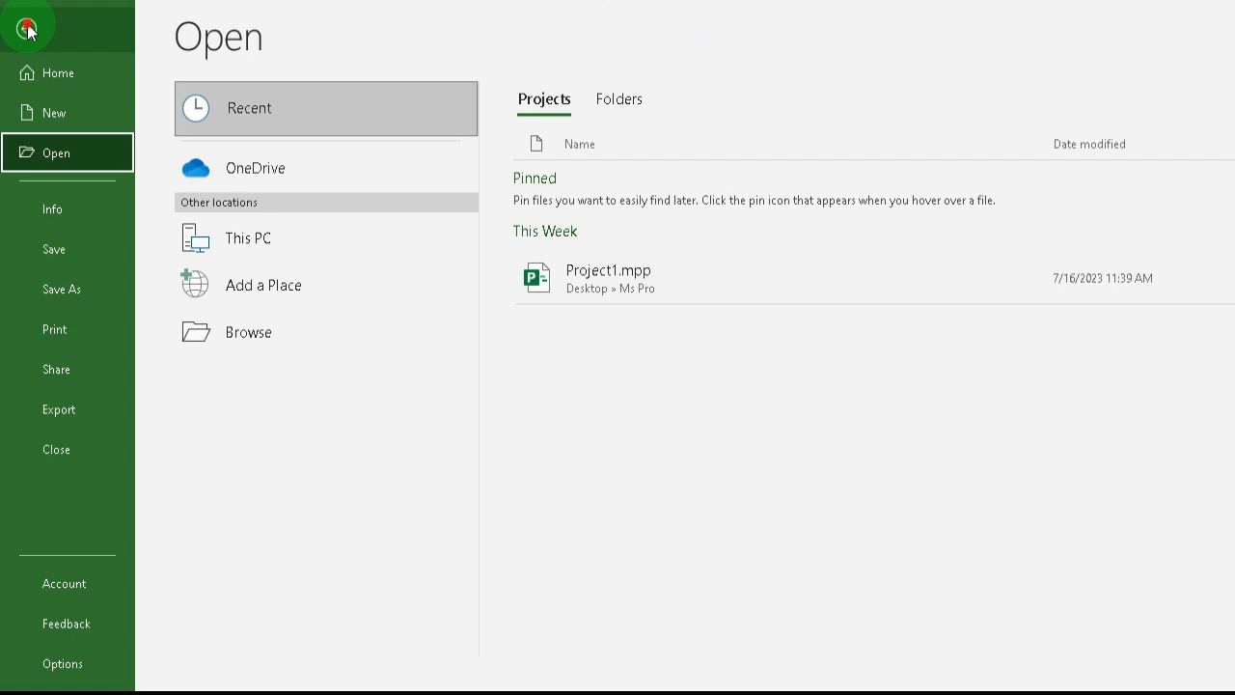
{"action": "left_click", "coordinate": [27, 29]}
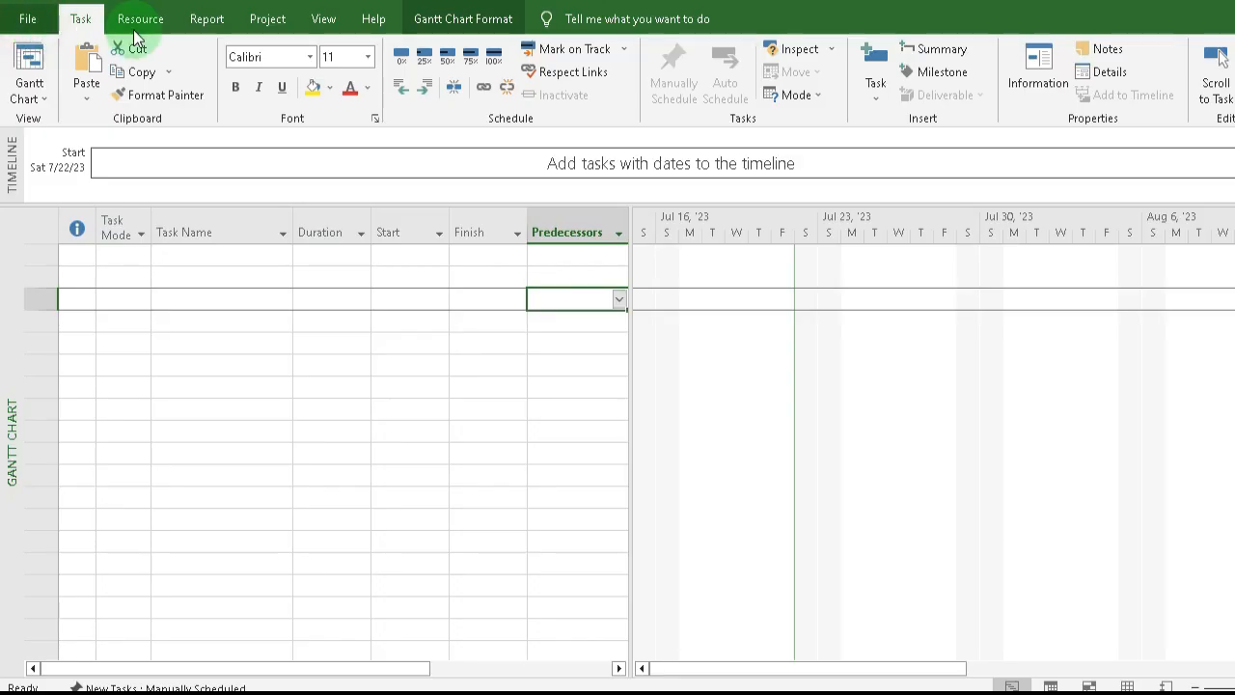
Examine the entry cells for Task Name and Task Mode in the first rows of the task table
{"action": "left_click", "coordinate": [273, 299]}
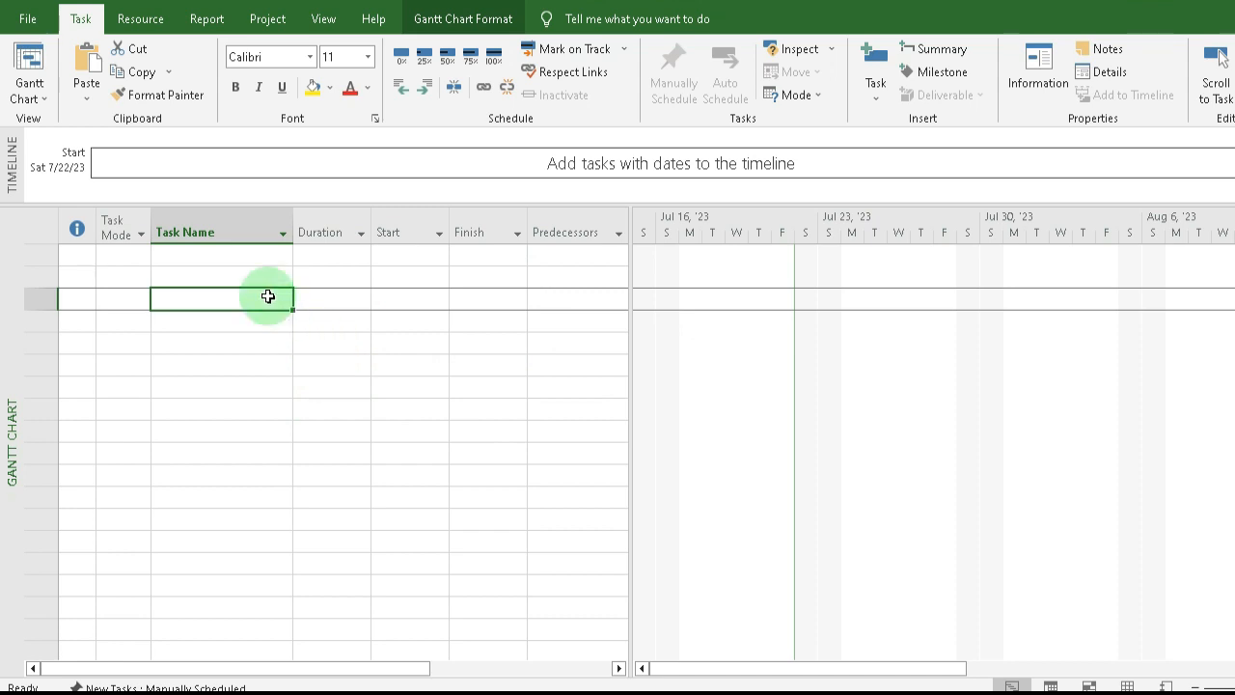
{"action": "left_click", "coordinate": [237, 256]}
{"action": "left_click", "coordinate": [216, 275]}
{"action": "left_click", "coordinate": [227, 261]}
{"action": "left_click", "coordinate": [224, 273]}
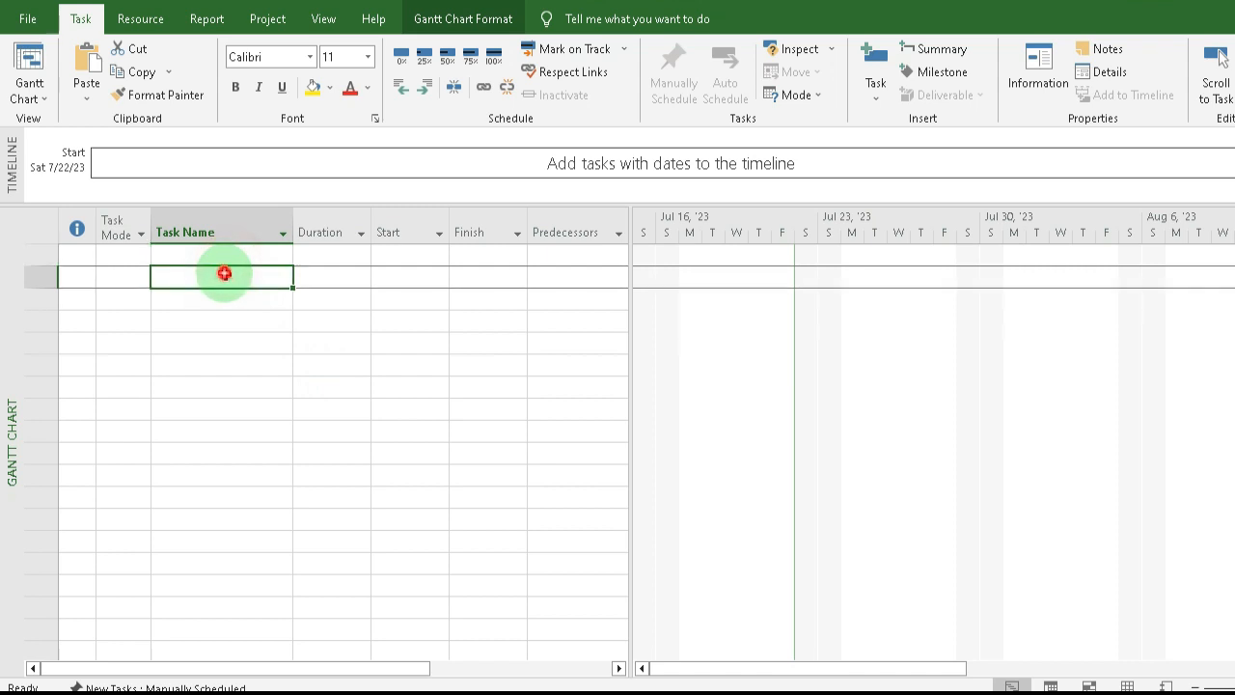
{"action": "left_click", "coordinate": [241, 259]}
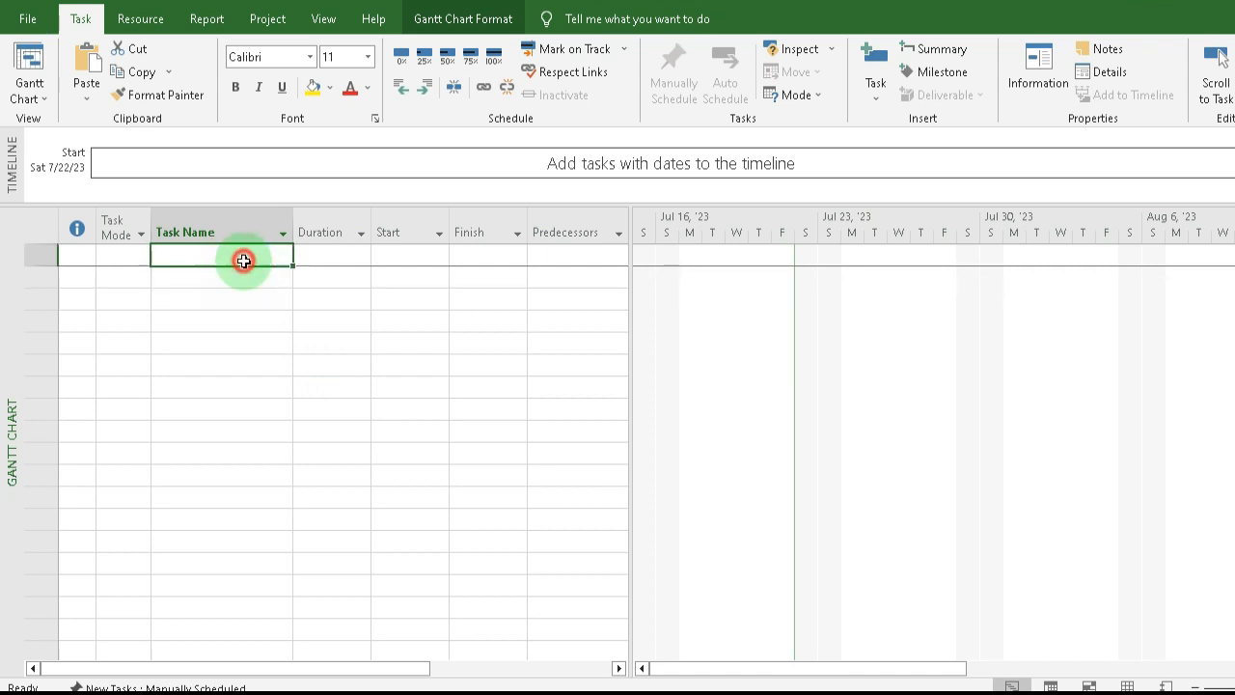
{"action": "left_click", "coordinate": [116, 254]}
{"action": "left_click", "coordinate": [229, 251]}
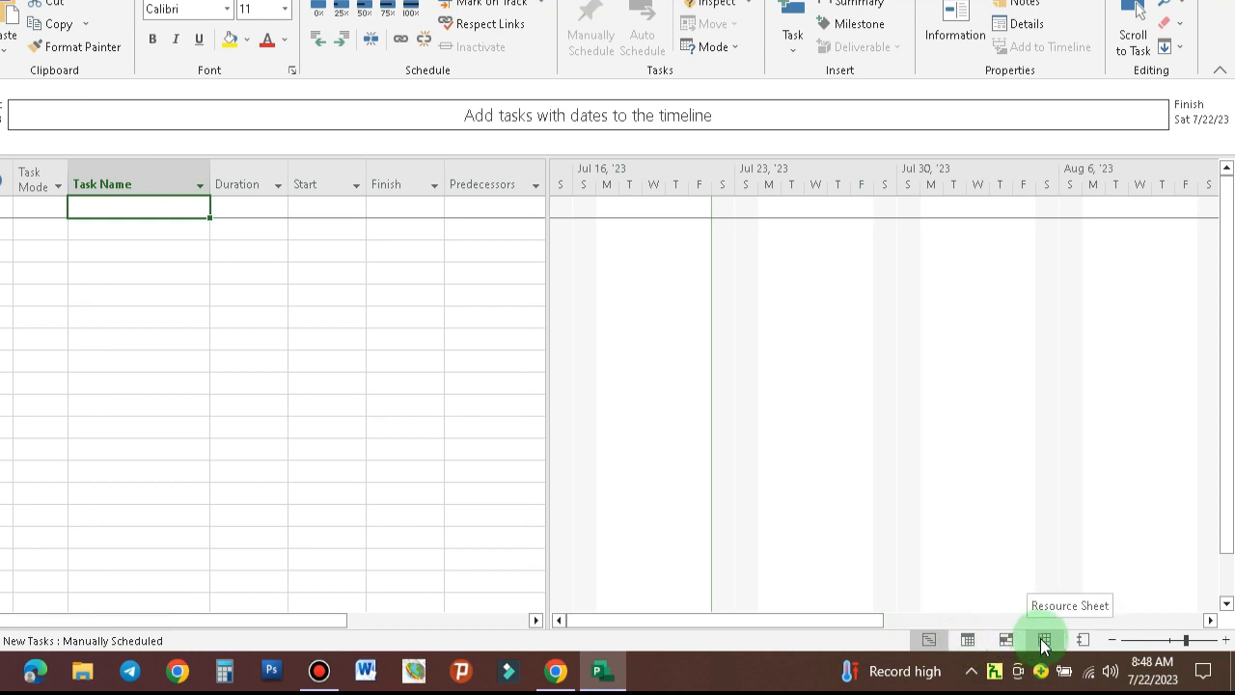
Zoom the Gantt chart timescale out and back in to compare its levels of detail
{"action": "left_click", "coordinate": [1113, 641]}
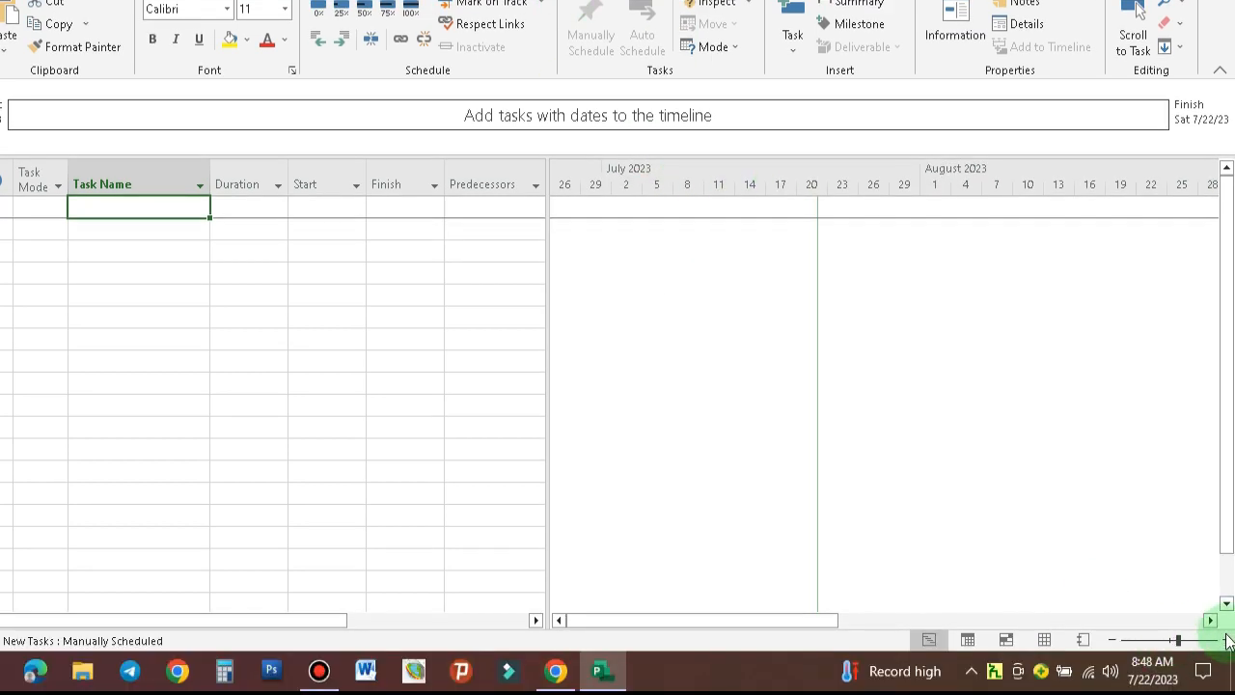
{"action": "left_click", "coordinate": [1226, 641]}
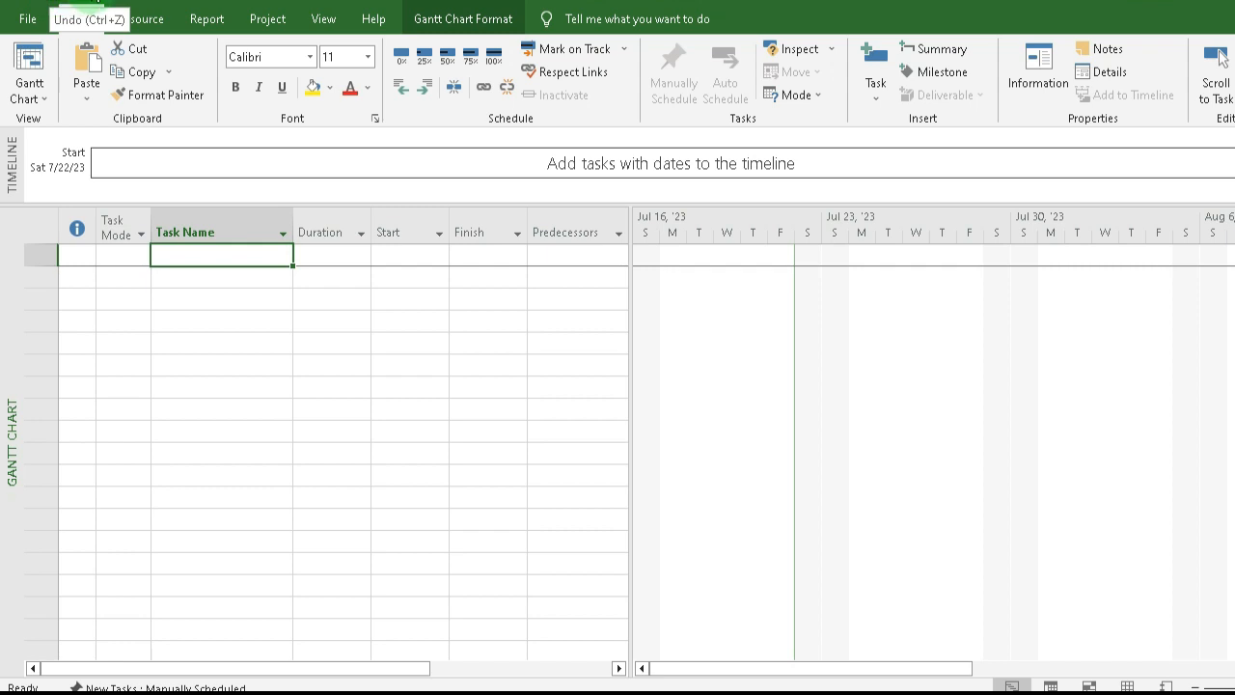
Add the Background Color command to the Quick Access Toolbar, placing it after Save
{"action": "left_click", "coordinate": [137, 3]}
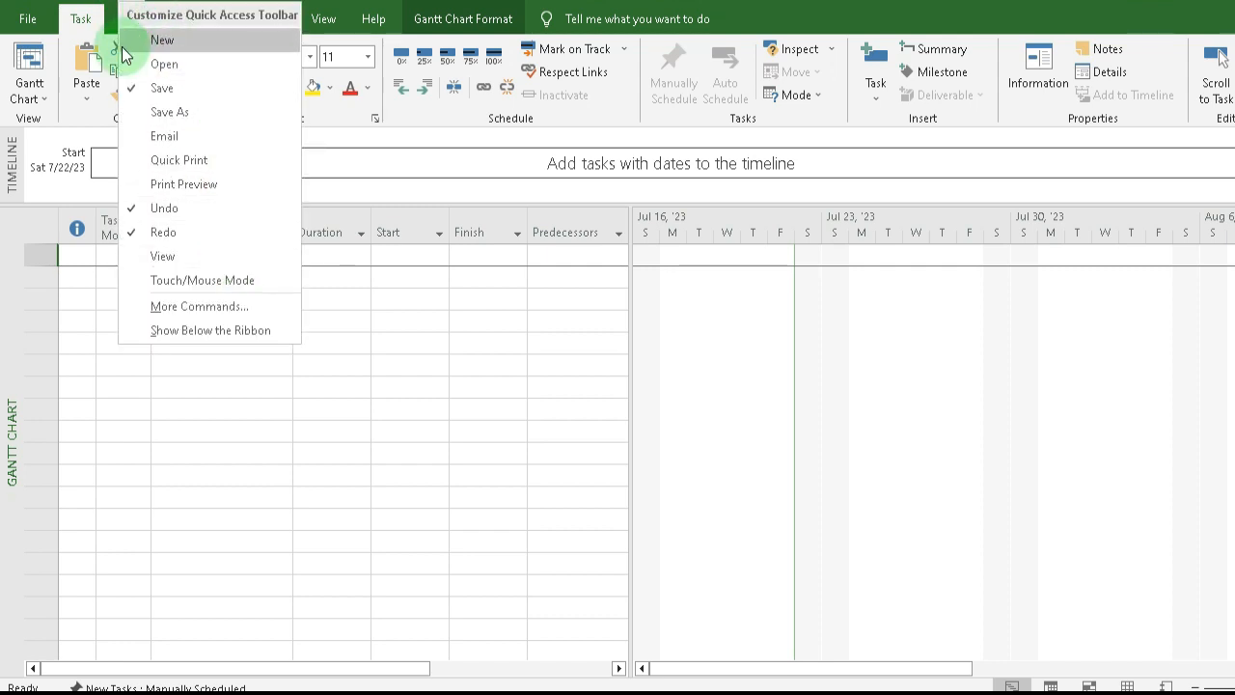
{"action": "left_click", "coordinate": [240, 306]}
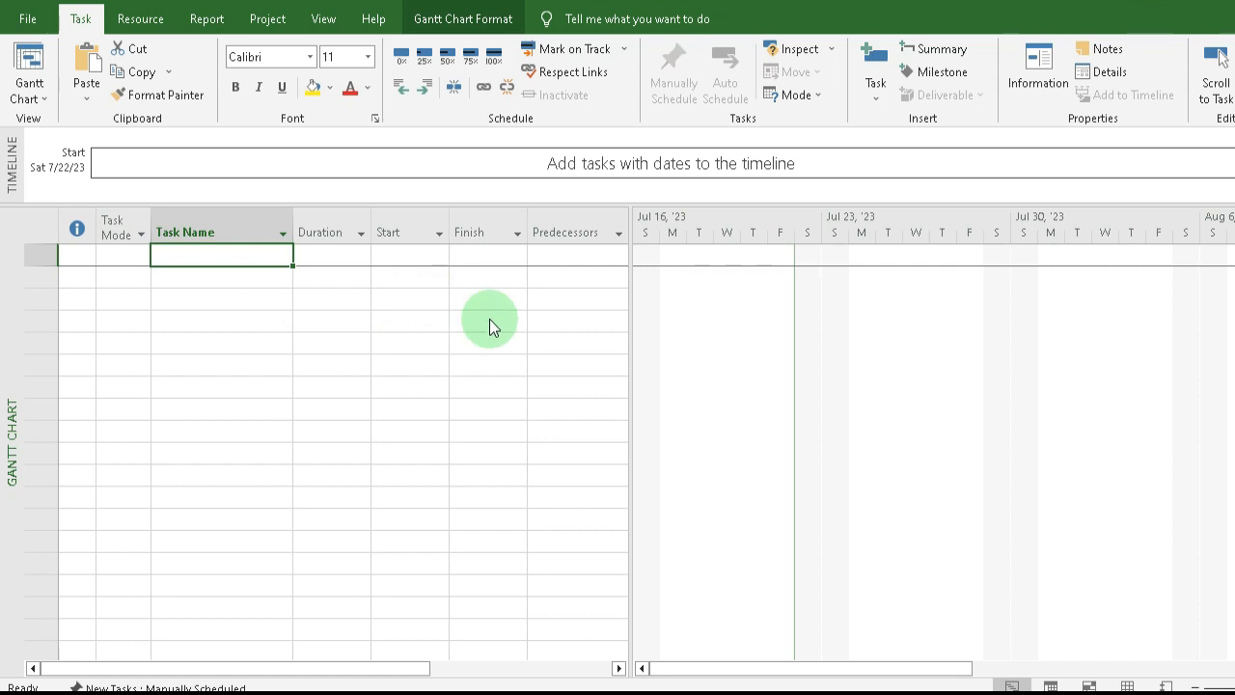
{"action": "scroll", "coordinate": [527, 266], "scroll_direction": "down", "scroll_amount": 1}
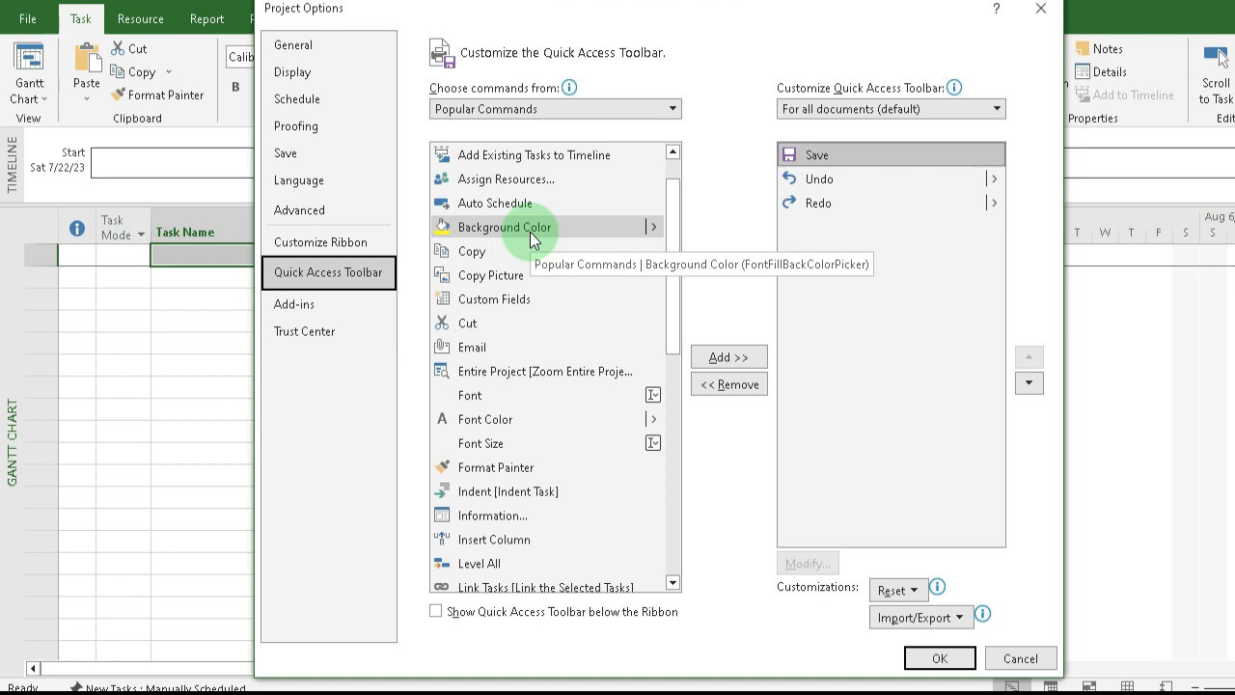
{"action": "left_click", "coordinate": [533, 228]}
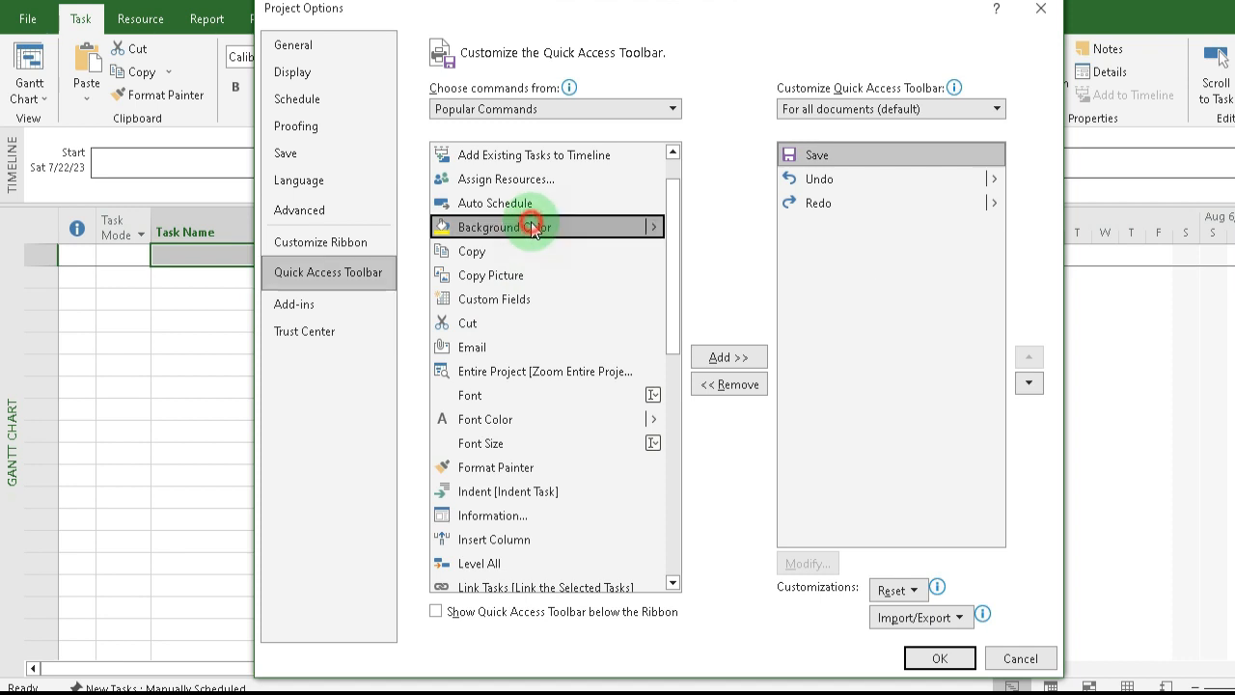
{"action": "left_click", "coordinate": [730, 359]}
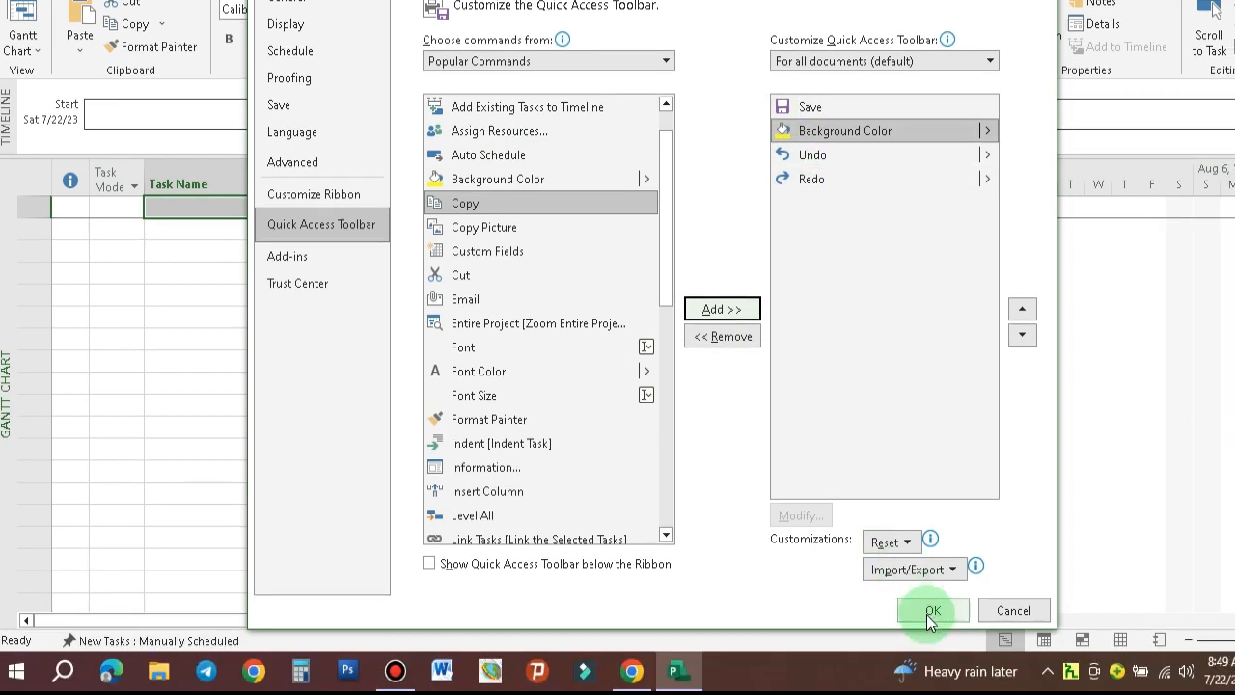
{"action": "left_click", "coordinate": [933, 611]}
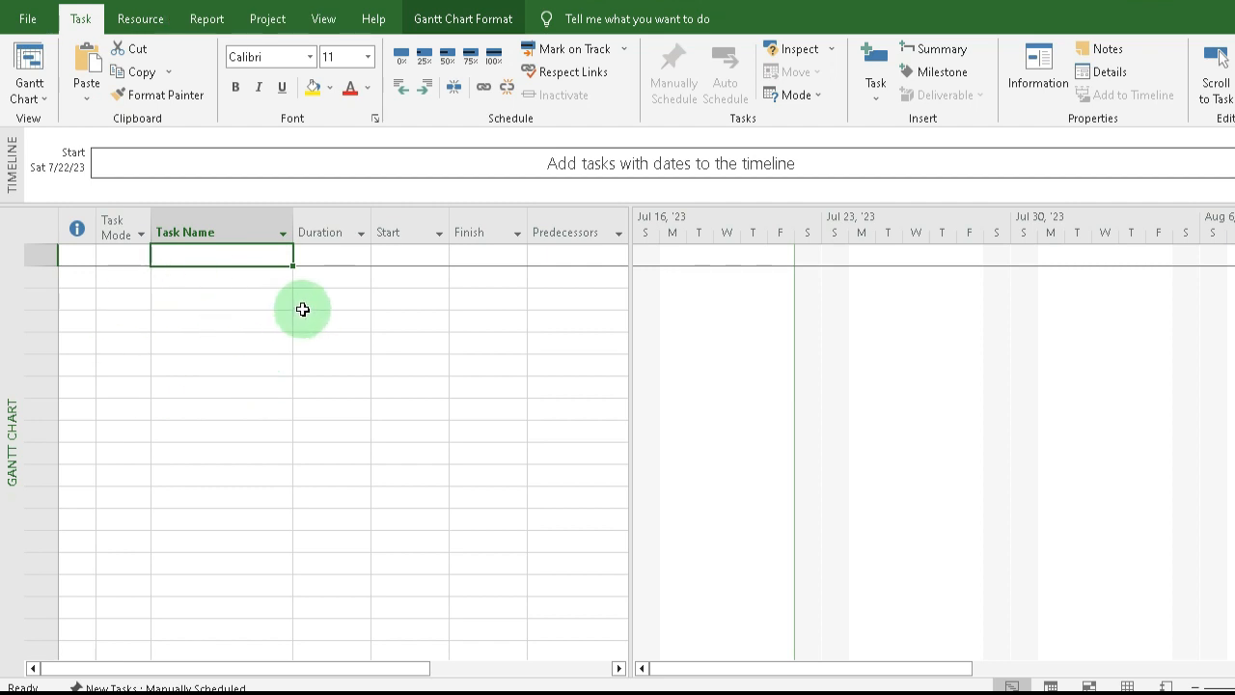
Open the General project options and review the ScreenTip style and default view choices
{"action": "left_click", "coordinate": [40, 26]}
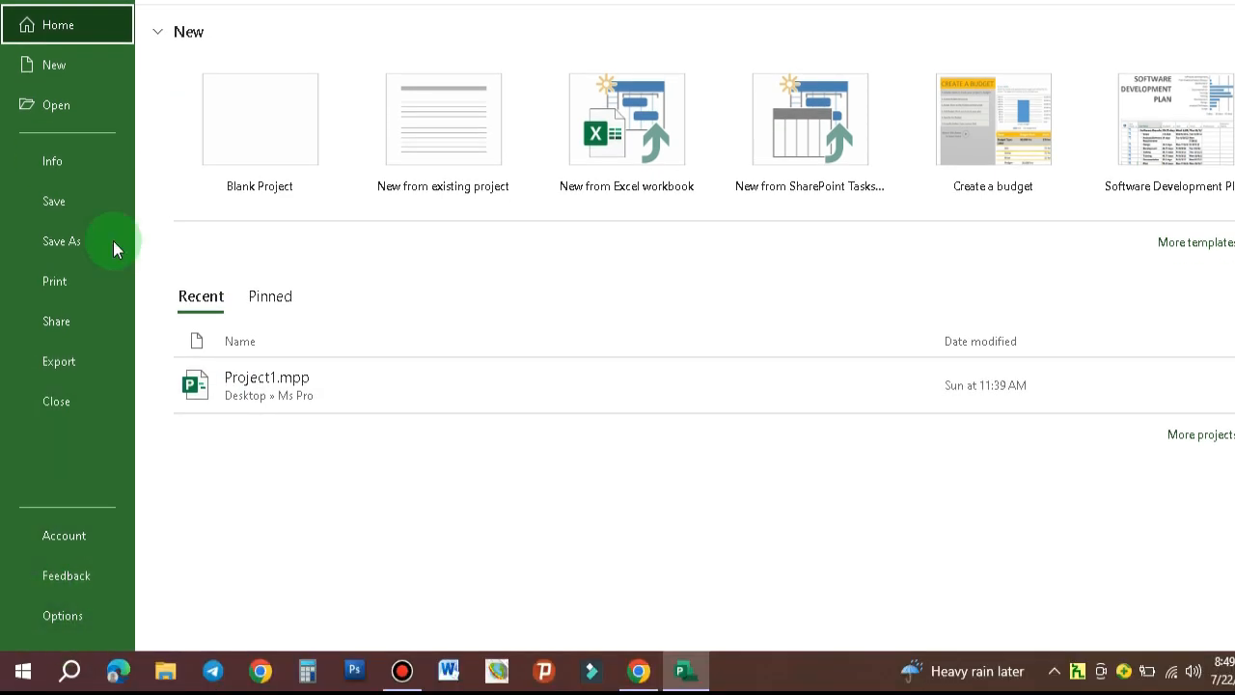
{"action": "left_click", "coordinate": [58, 617]}
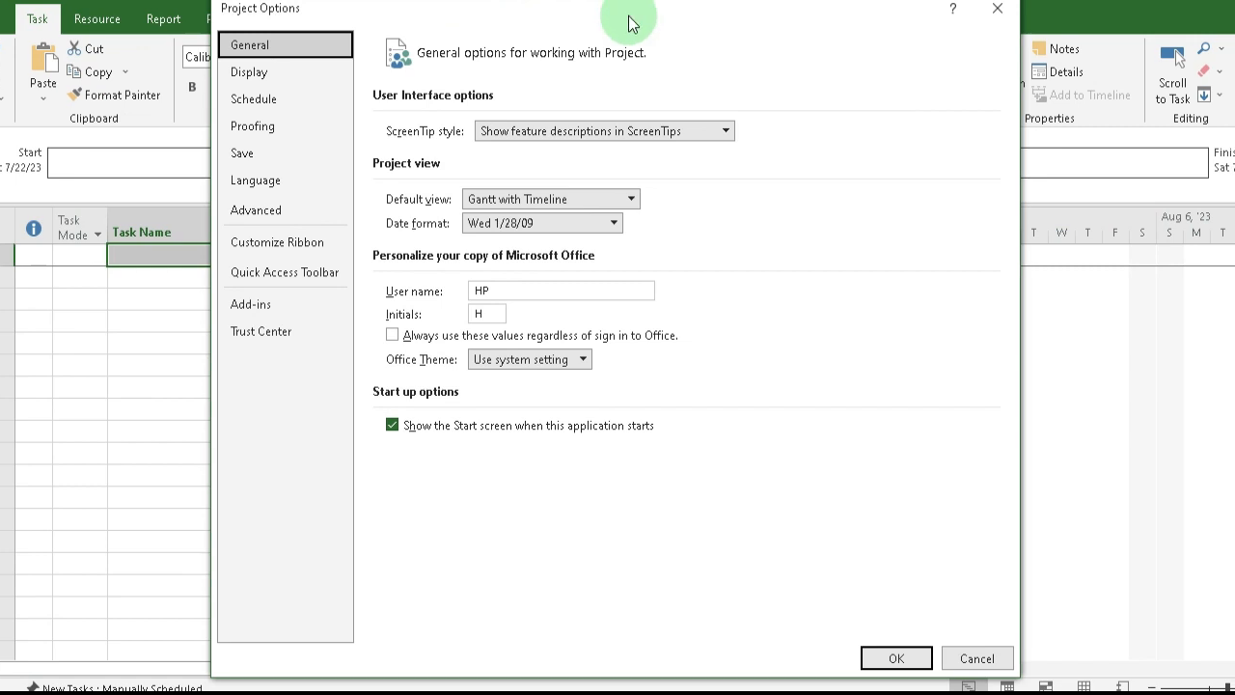
{"action": "left_click_drag", "start_coordinate": [628, 22], "coordinate": [514, 59]}
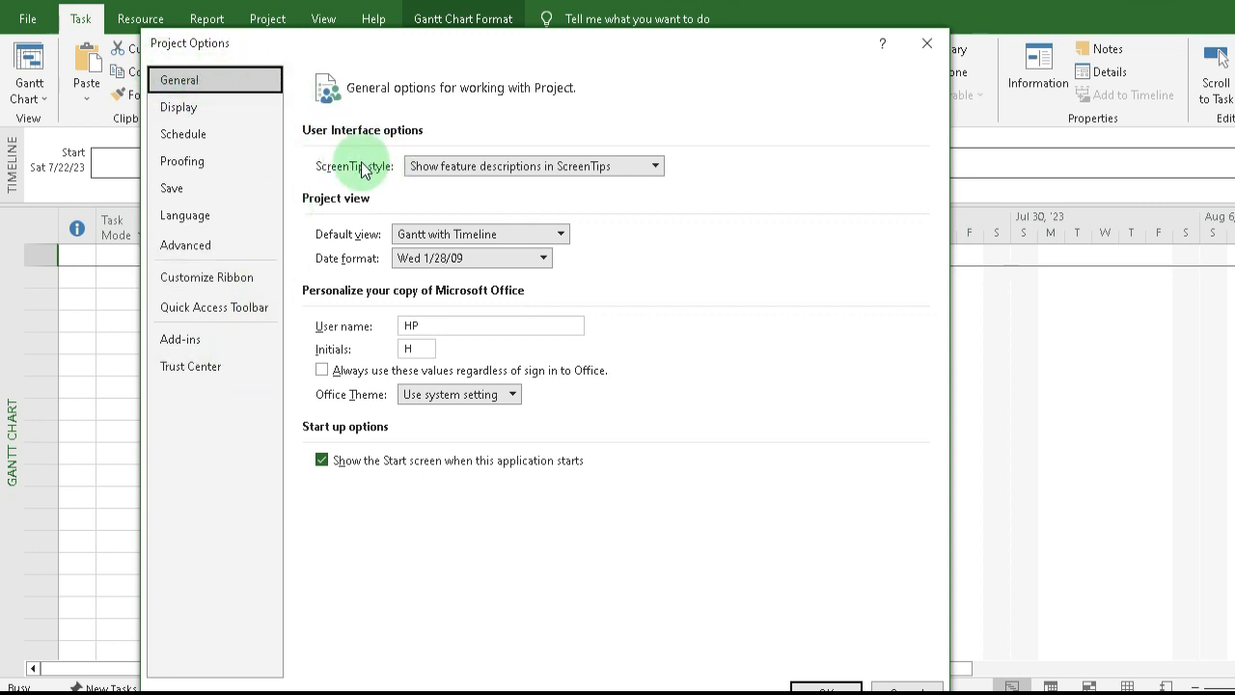
{"action": "left_click", "coordinate": [655, 166]}
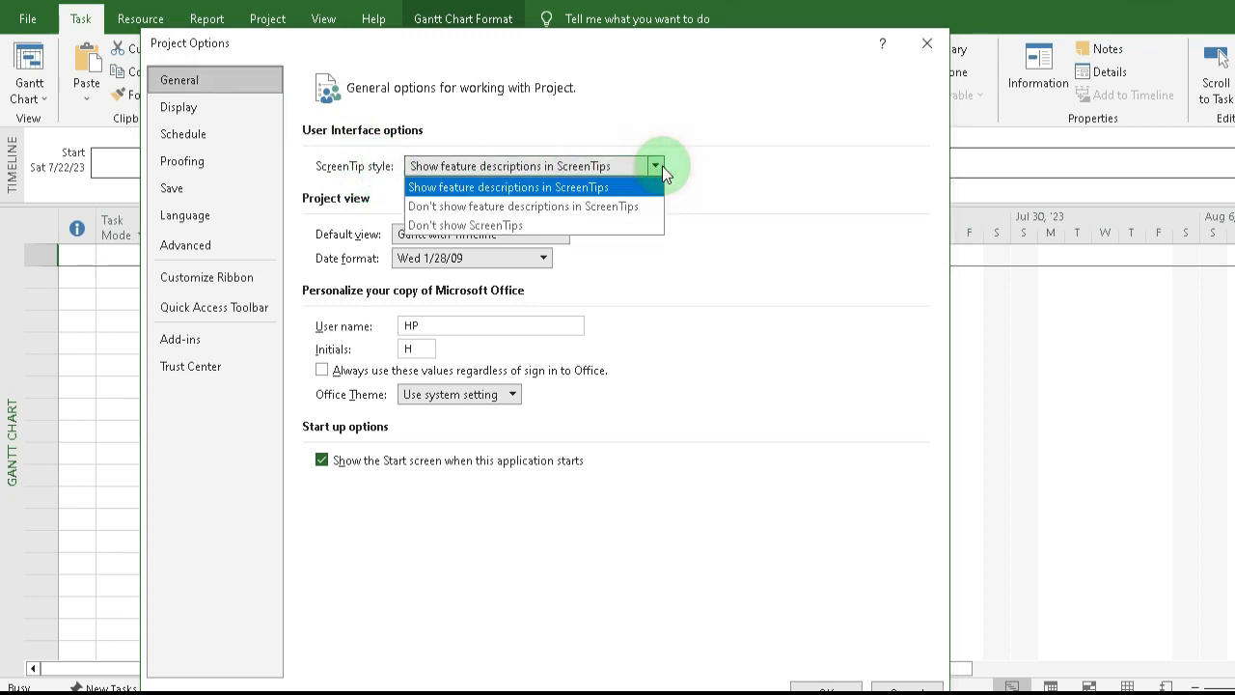
{"action": "left_click", "coordinate": [662, 166]}
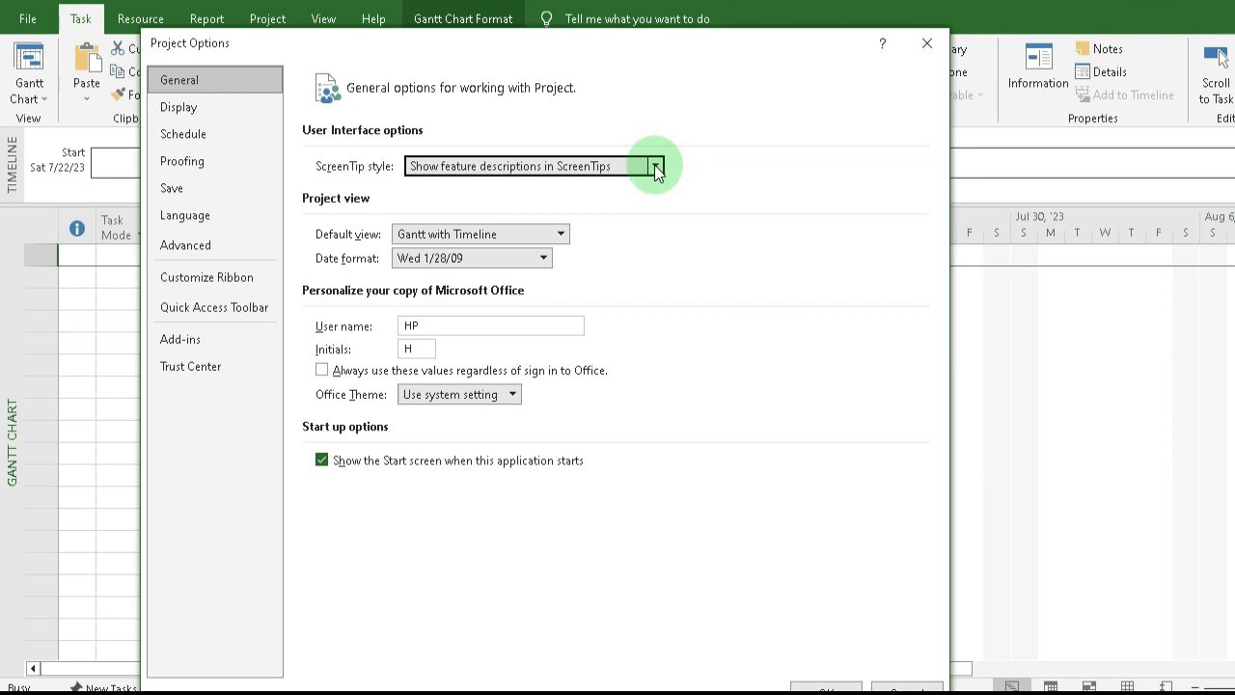
{"action": "left_click", "coordinate": [561, 236]}
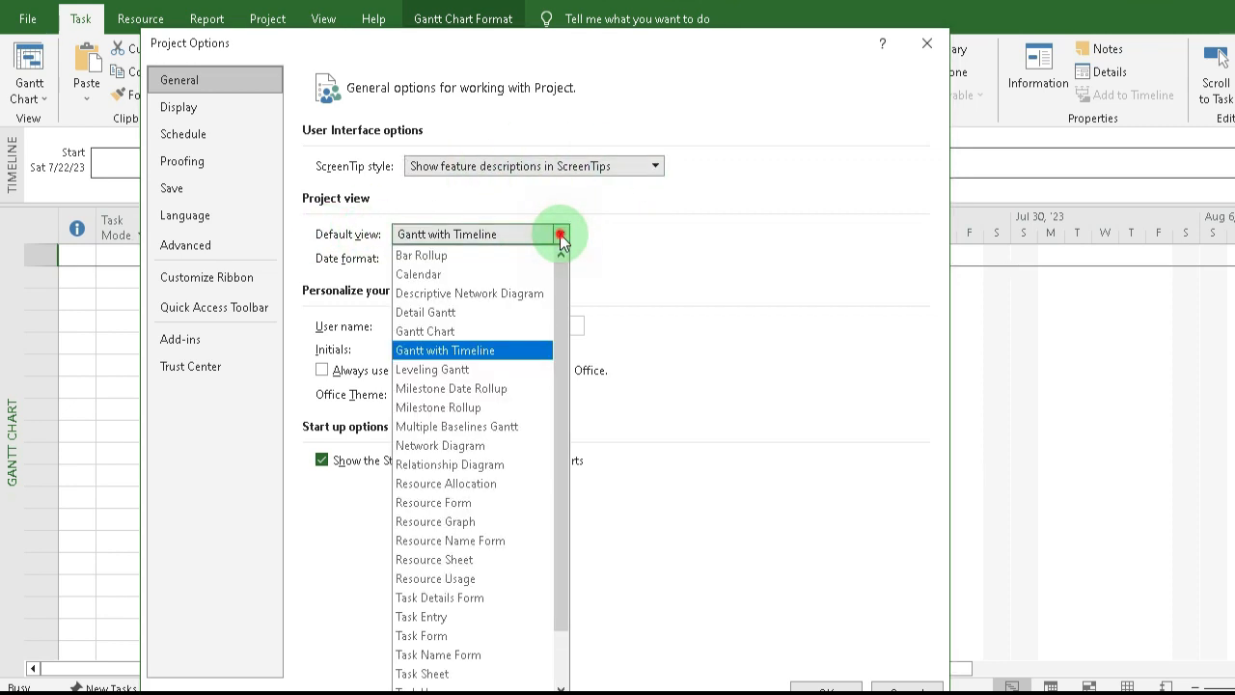
{"action": "left_click", "coordinate": [561, 235]}
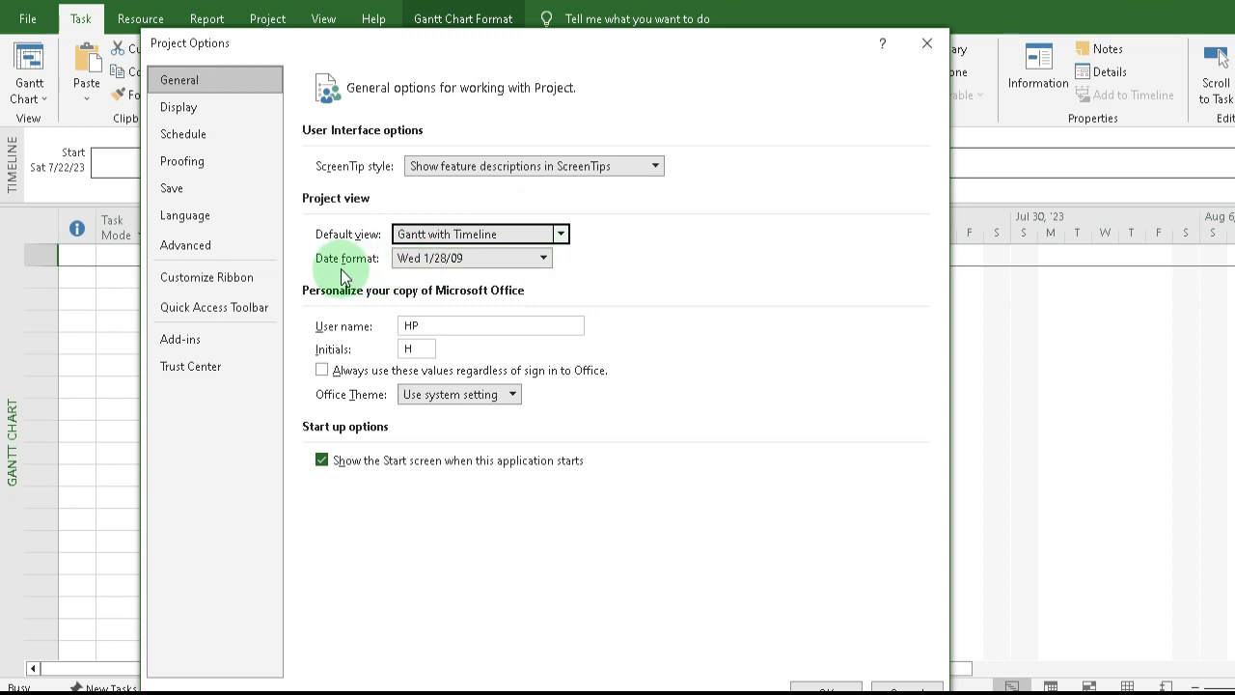
Choose Wed 1/28/09 as the date format and Use system setting as the Office theme
{"action": "left_click", "coordinate": [545, 261]}
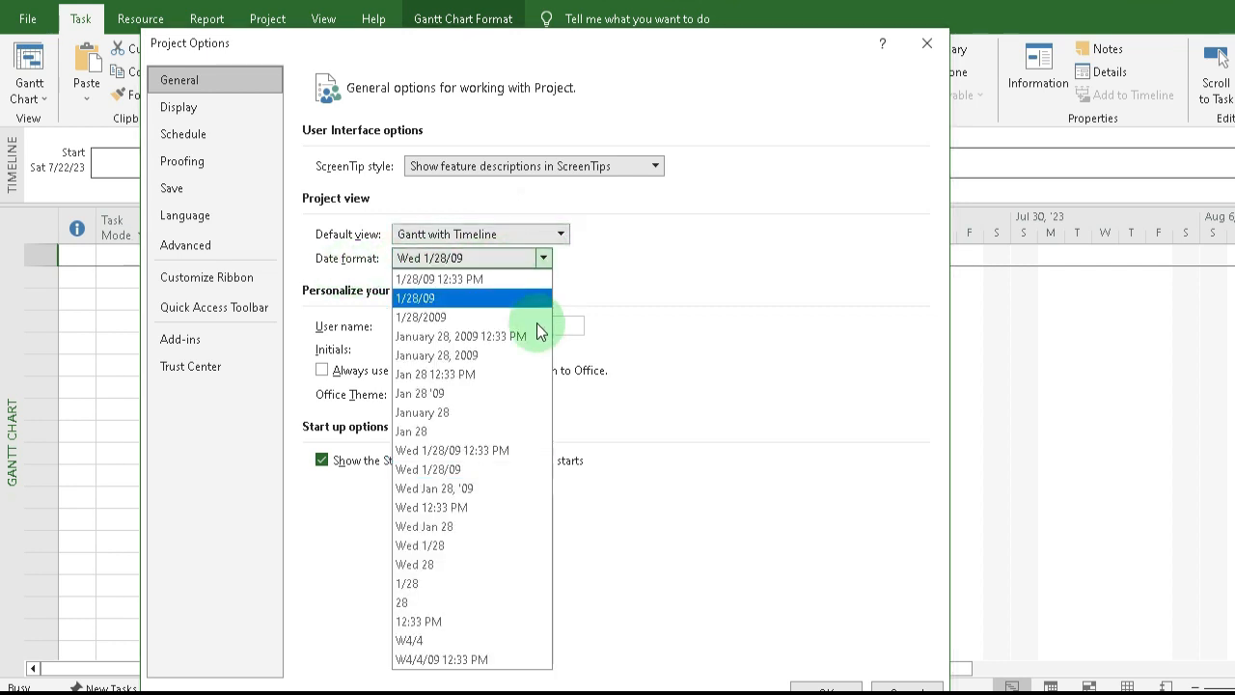
{"action": "left_click", "coordinate": [504, 475]}
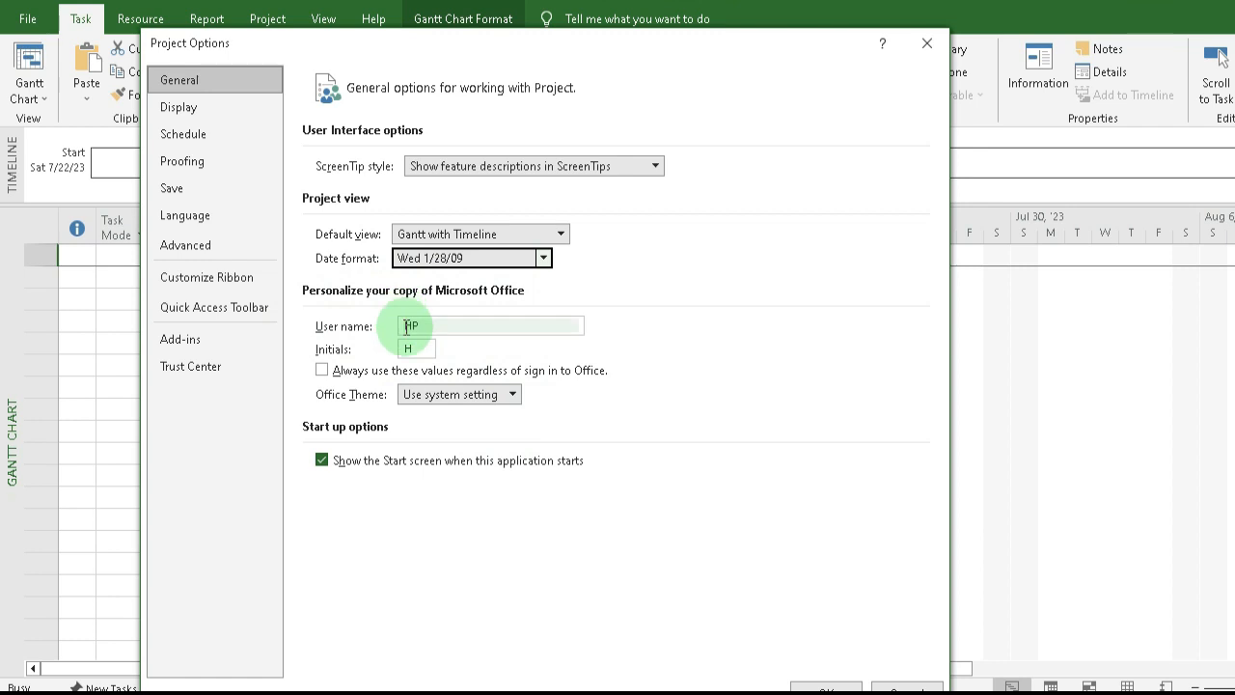
{"action": "left_click", "coordinate": [511, 398]}
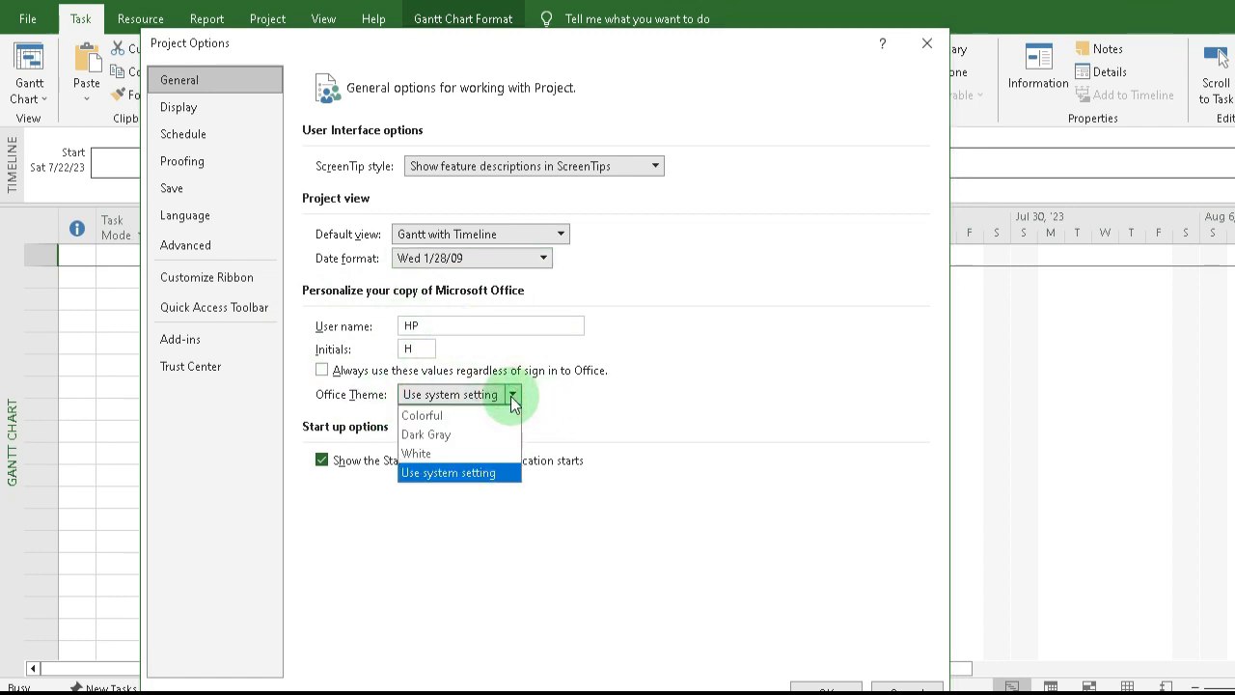
{"action": "left_click", "coordinate": [483, 473]}
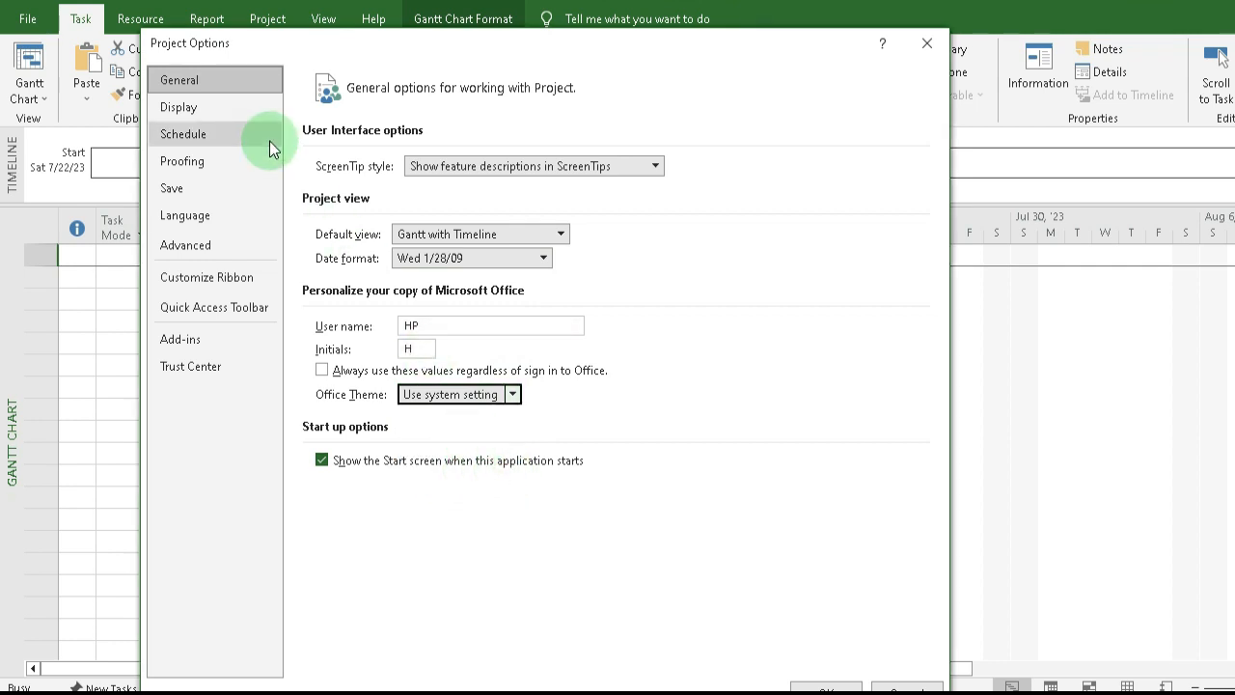
In the Display options, choose Gregorian Calendar as the calendar type and review the alternatives
{"action": "left_click", "coordinate": [234, 113]}
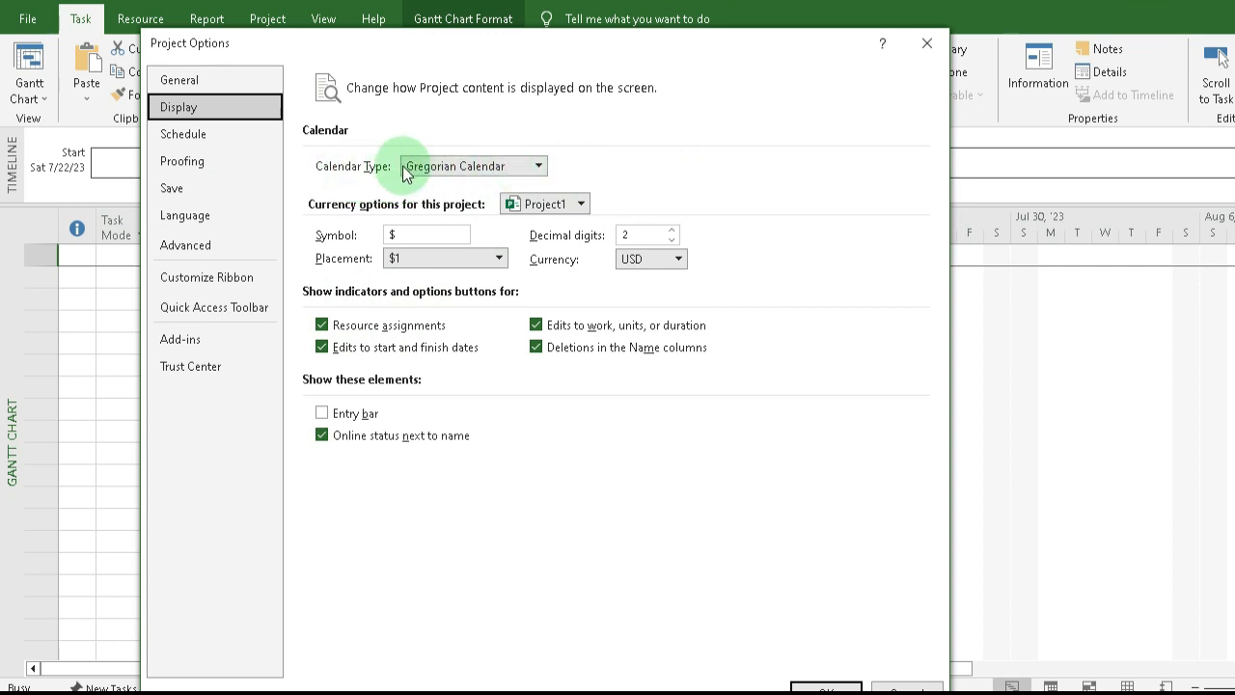
{"action": "left_click", "coordinate": [539, 166]}
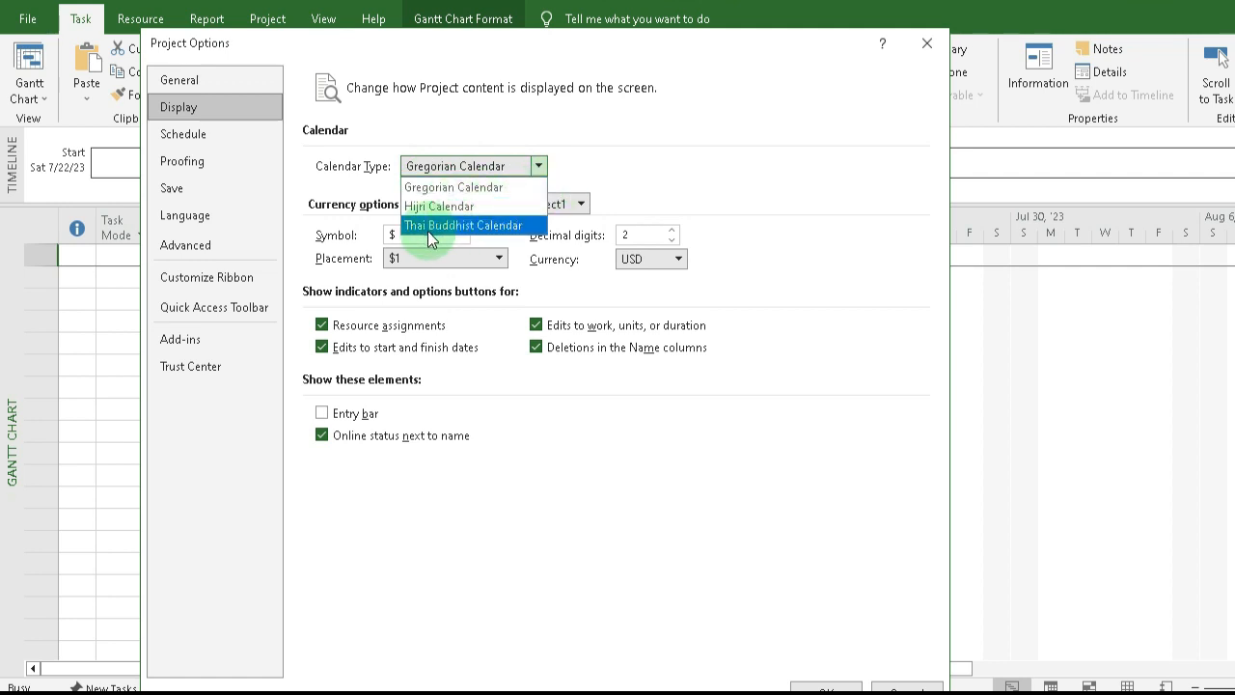
{"action": "left_click", "coordinate": [467, 189]}
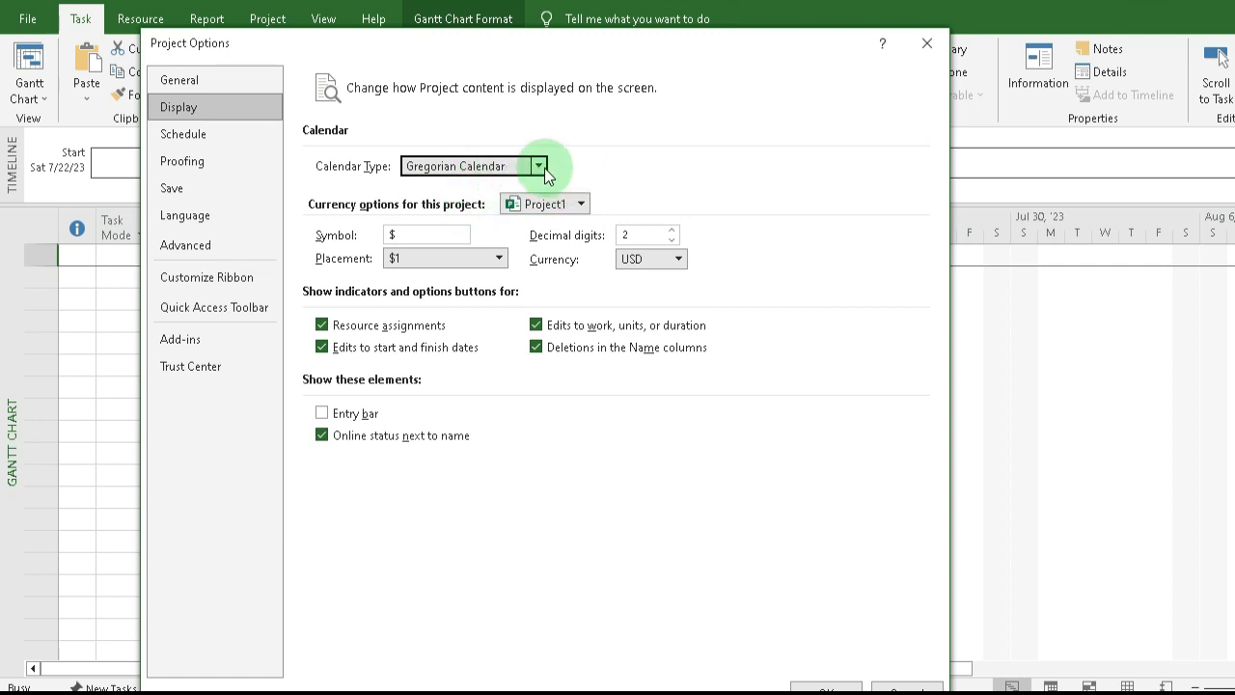
{"action": "left_click", "coordinate": [540, 167]}
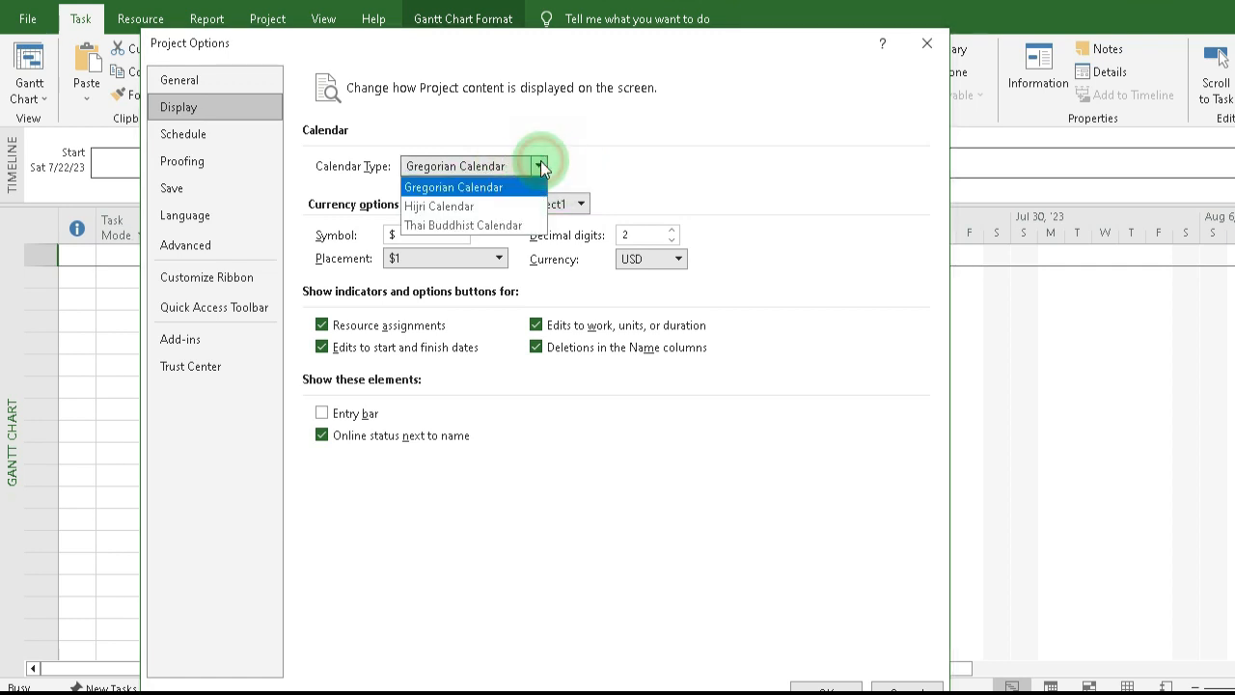
{"action": "left_click", "coordinate": [543, 166]}
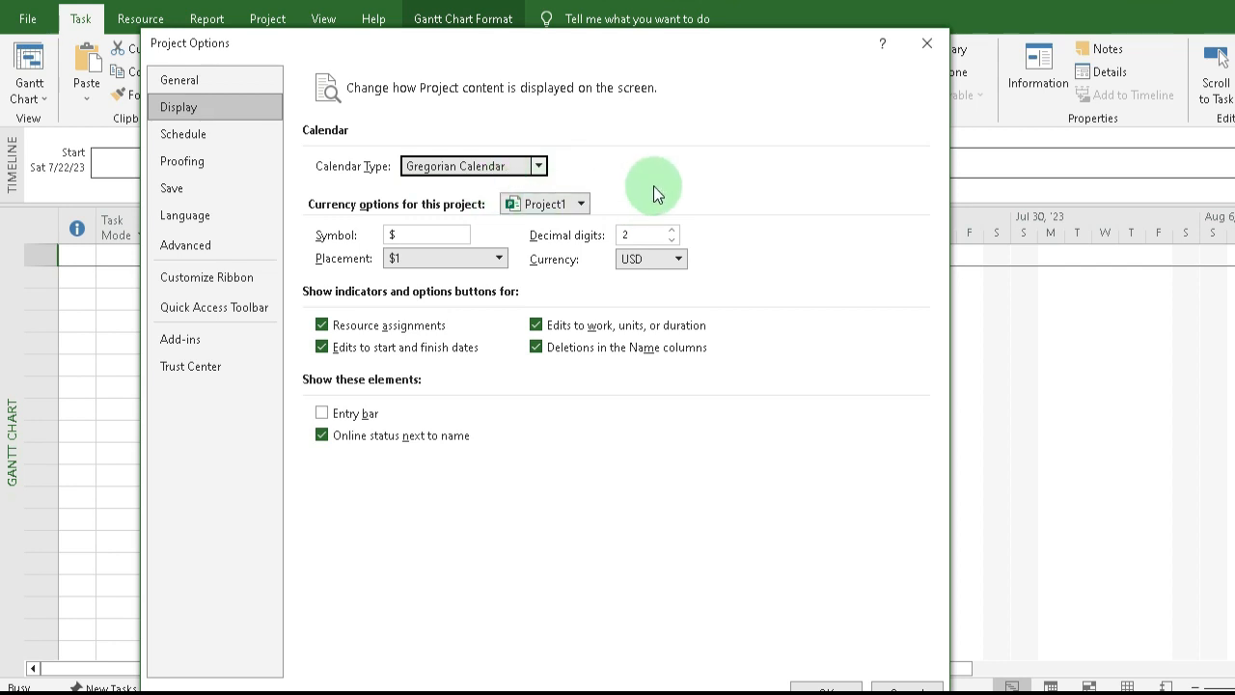
Set Project1's currency to ETB and its currency symbol placement to Br1
{"action": "left_click", "coordinate": [586, 203]}
{"action": "left_click", "coordinate": [586, 204]}
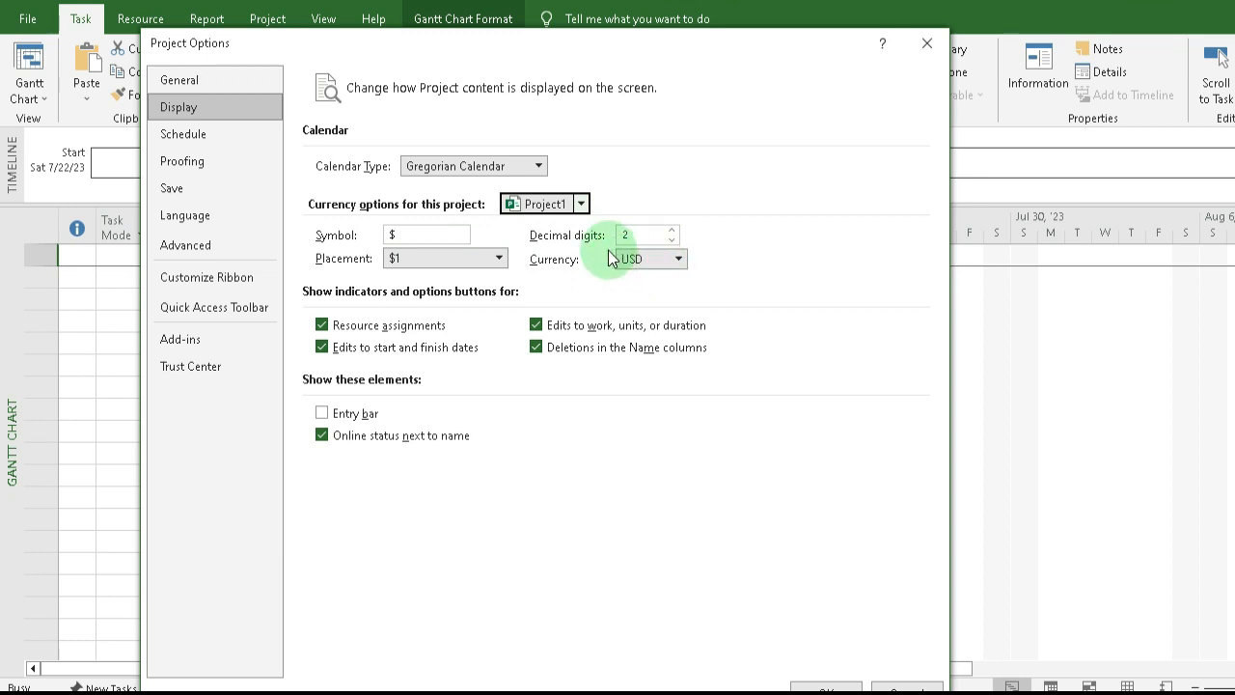
{"action": "left_click", "coordinate": [679, 259]}
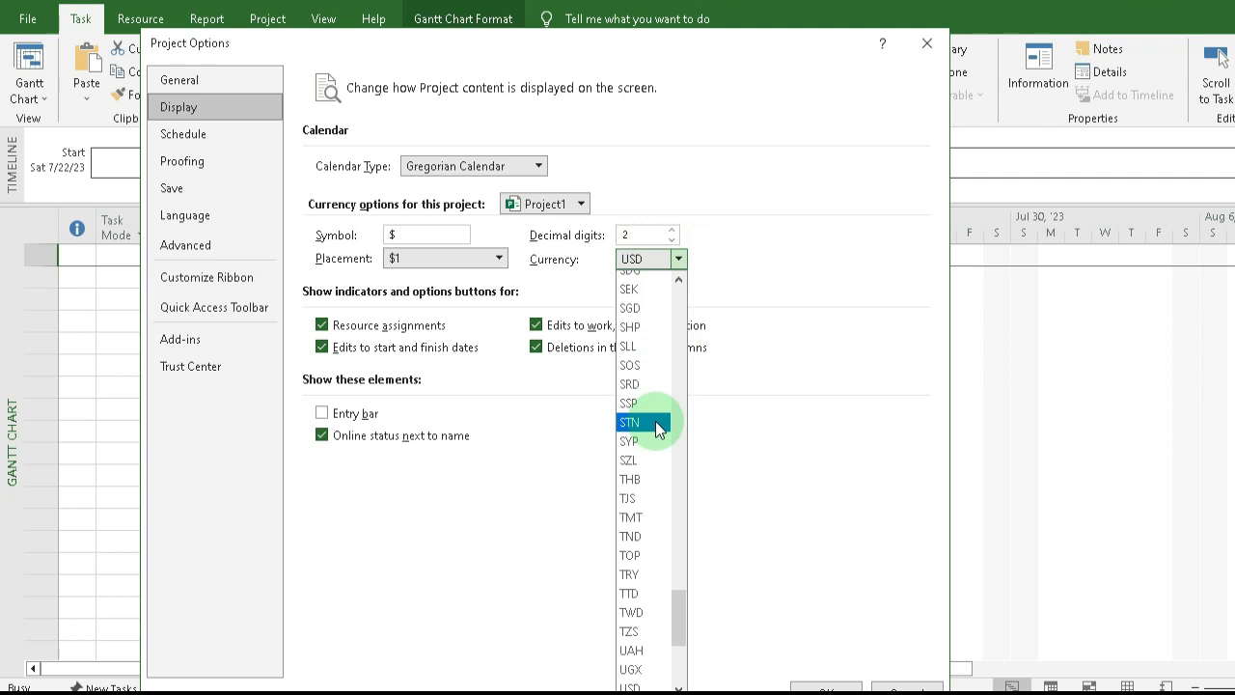
{"action": "key", "text": "e"}
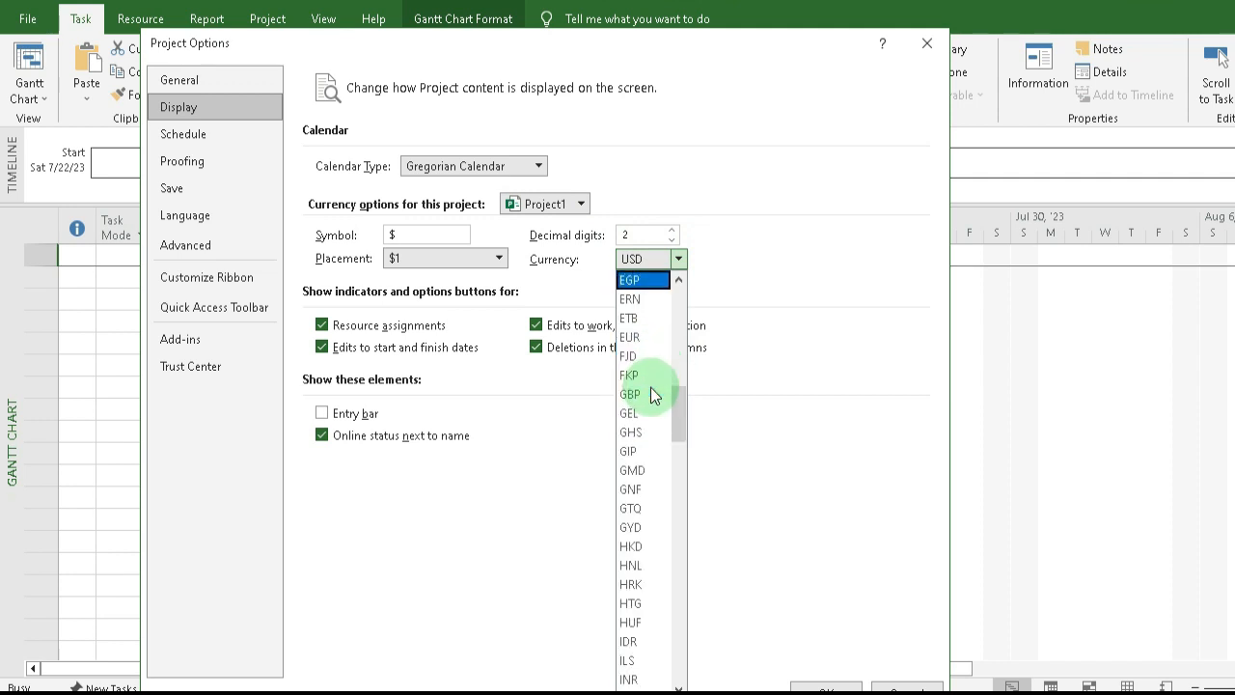
{"action": "key", "text": "r"}
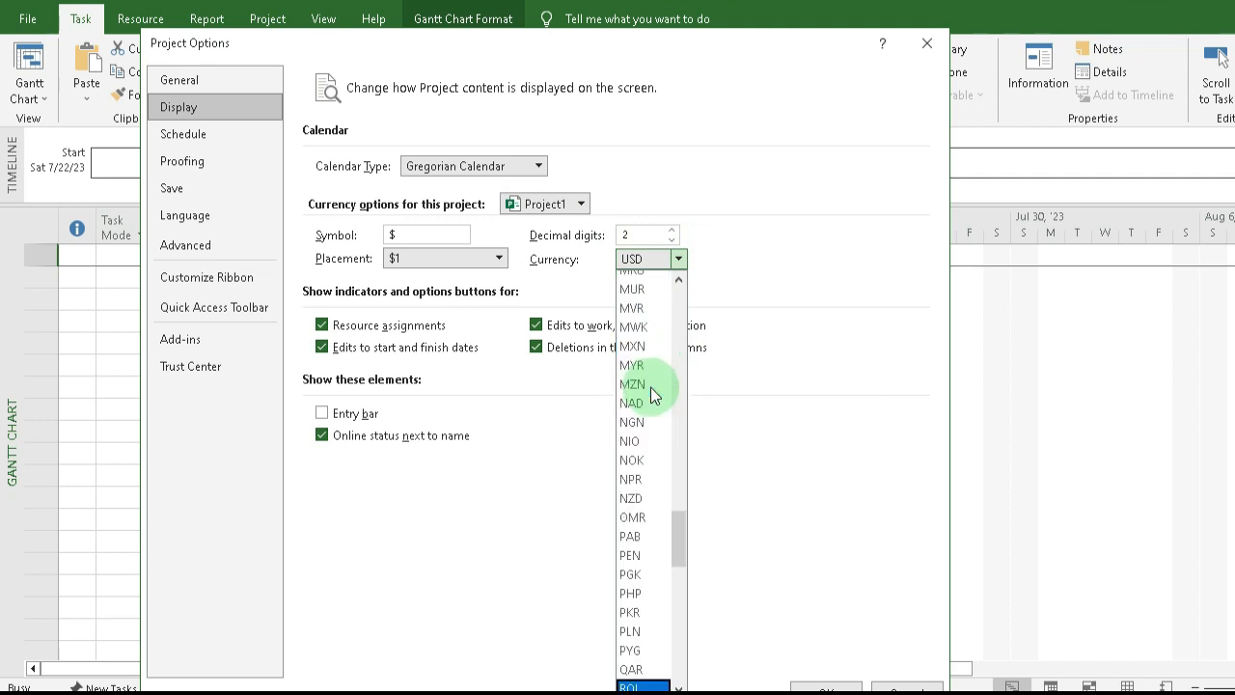
{"action": "key", "text": "e"}
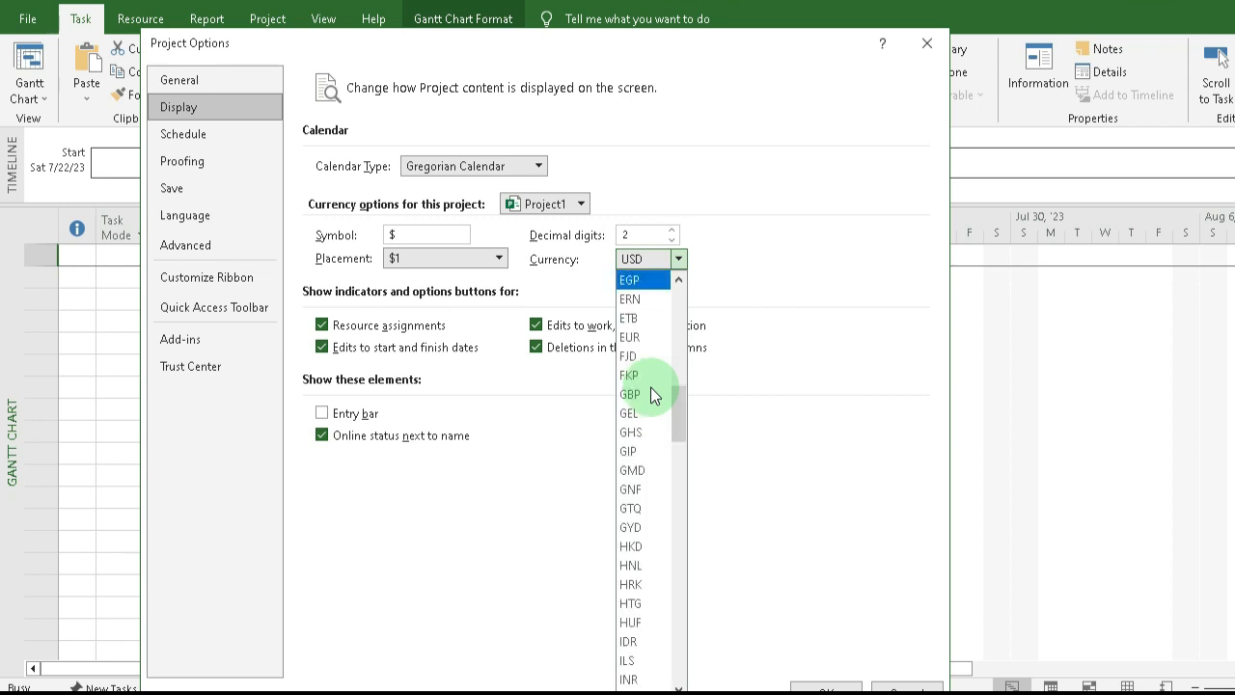
{"action": "key", "text": "t"}
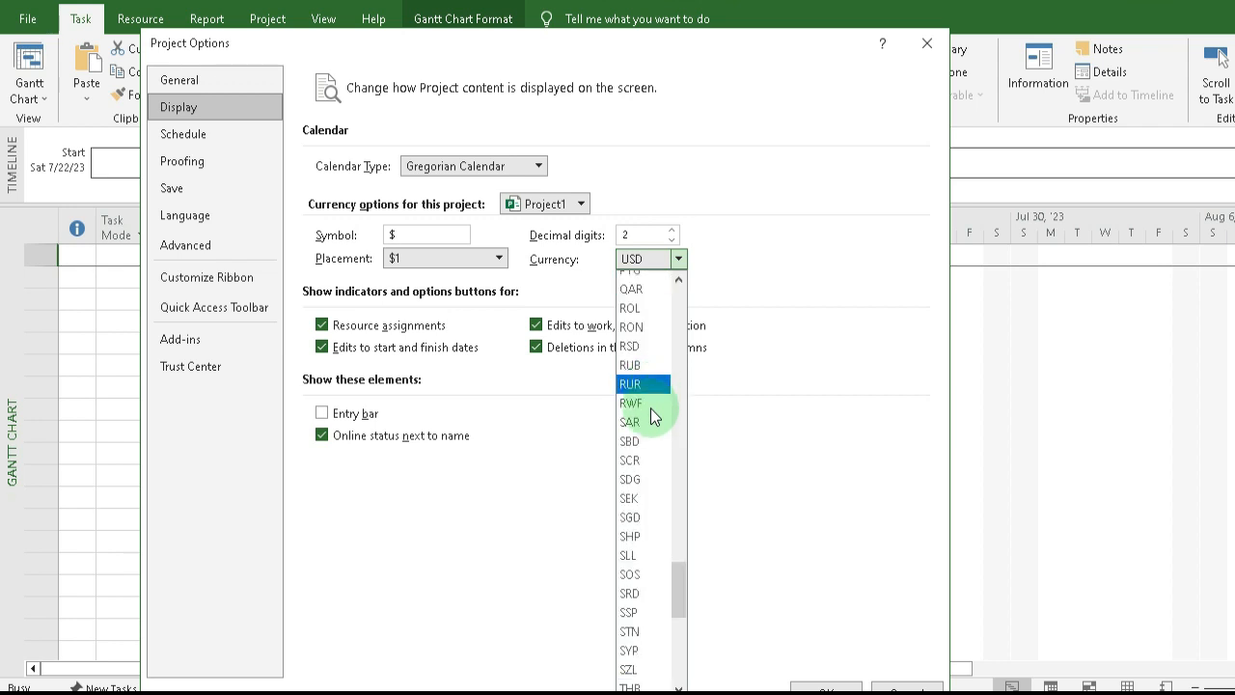
{"action": "key", "text": "e"}
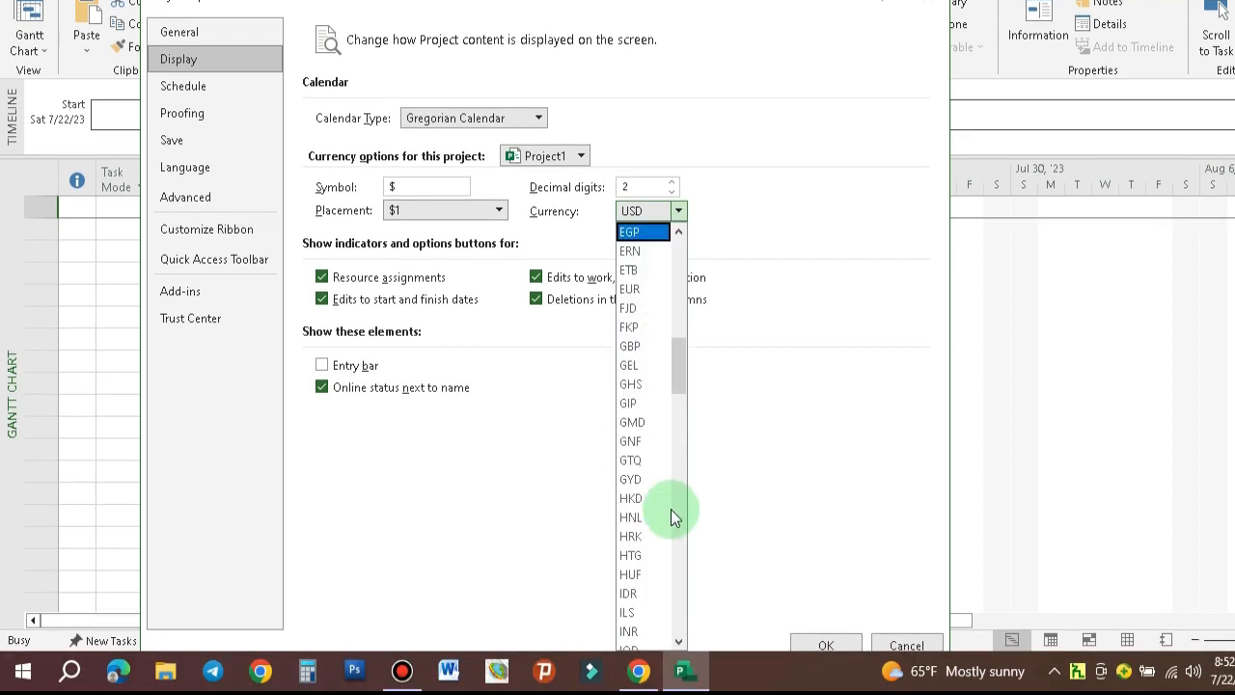
{"action": "left_click", "coordinate": [639, 270]}
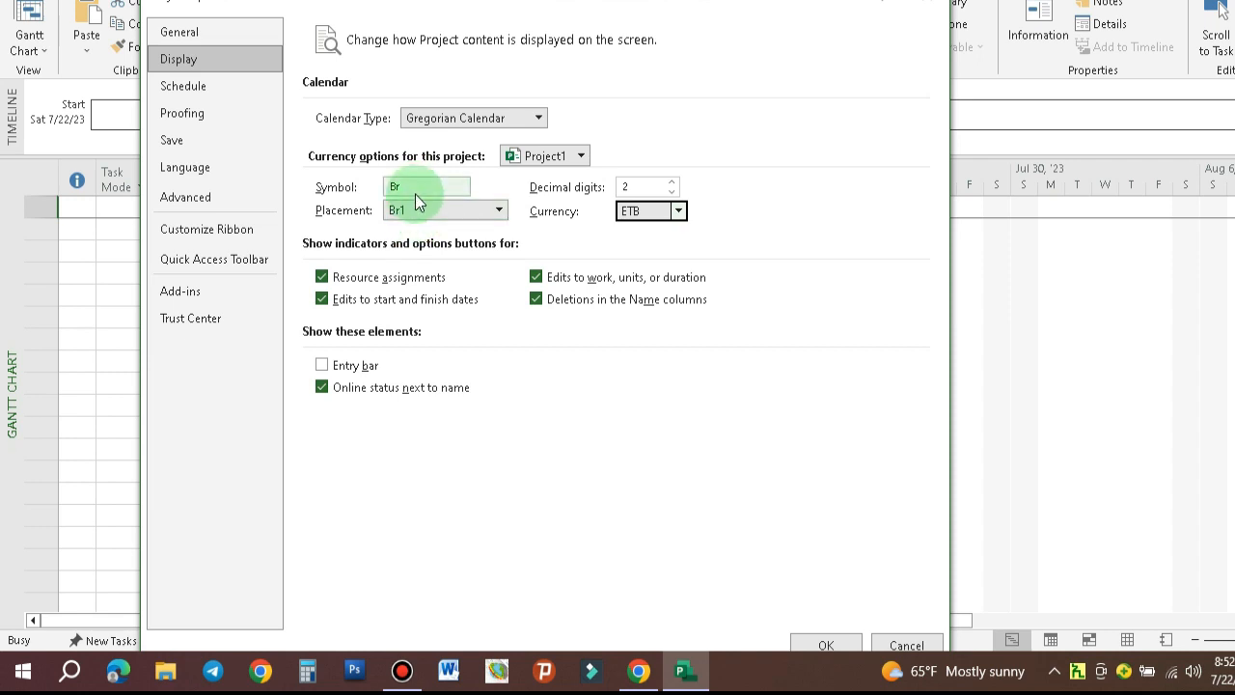
{"action": "left_click", "coordinate": [500, 212]}
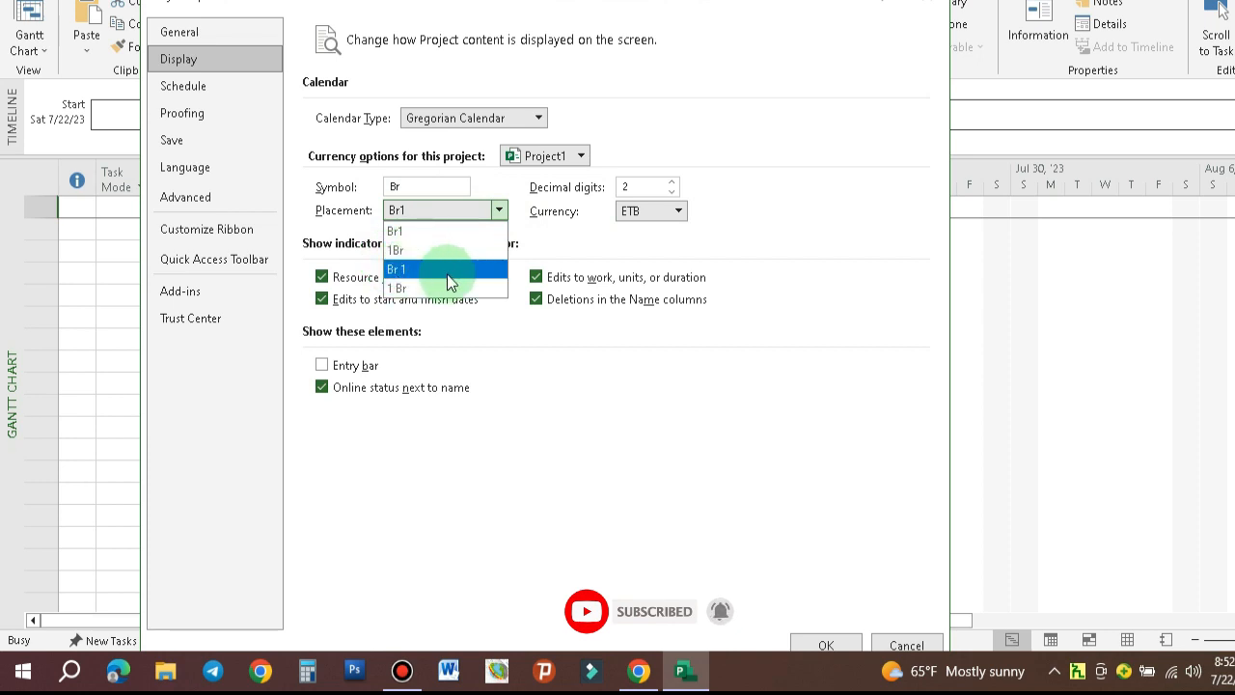
{"action": "left_click", "coordinate": [438, 233]}
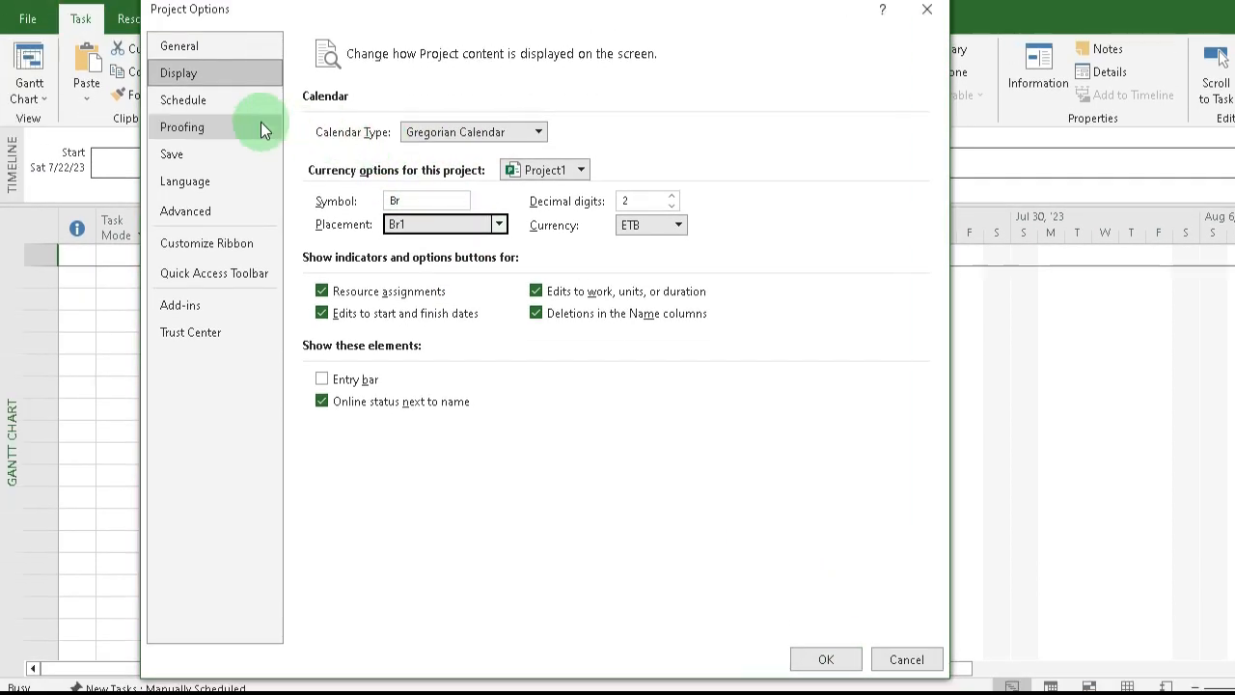
In the Schedule options, set Project1's week to start on Monday
{"action": "left_click", "coordinate": [204, 99]}
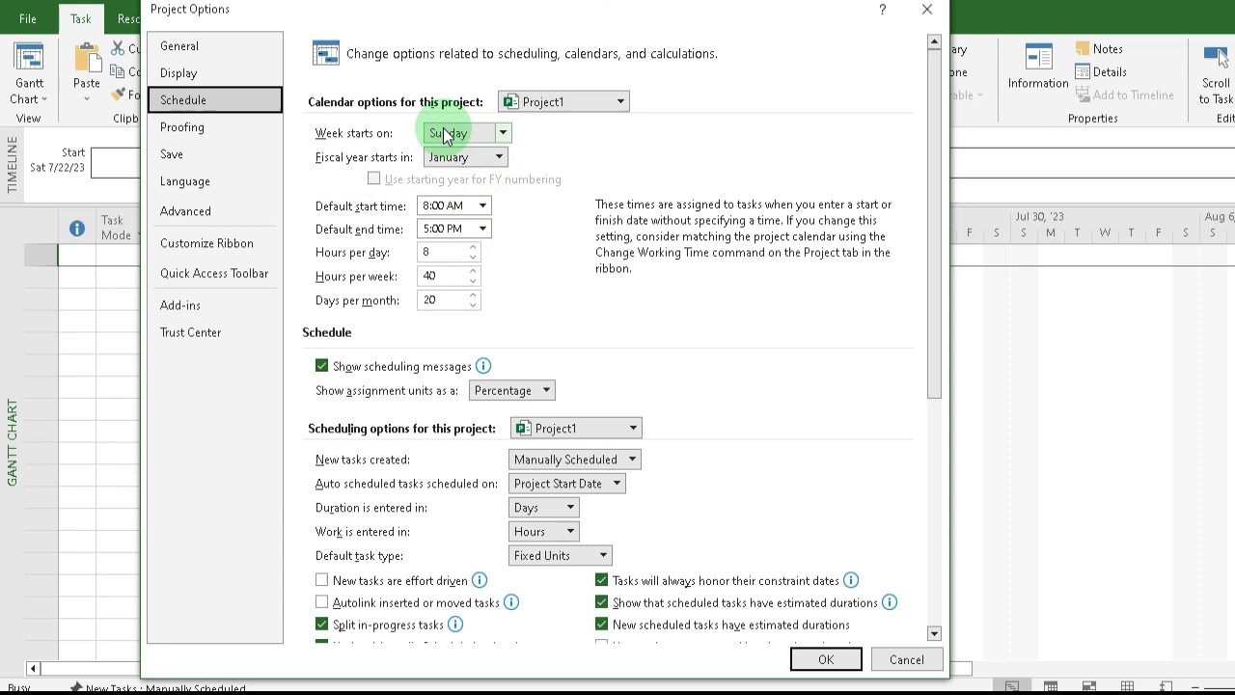
{"action": "left_click", "coordinate": [502, 133]}
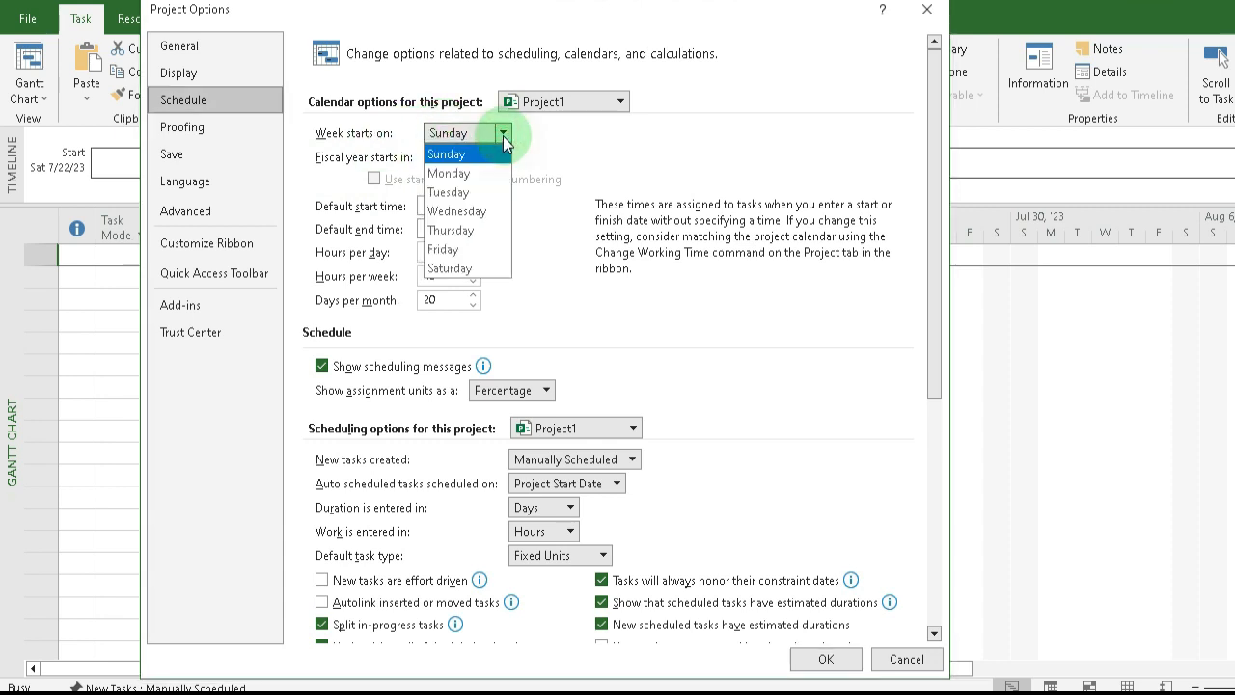
{"action": "left_click", "coordinate": [460, 175]}
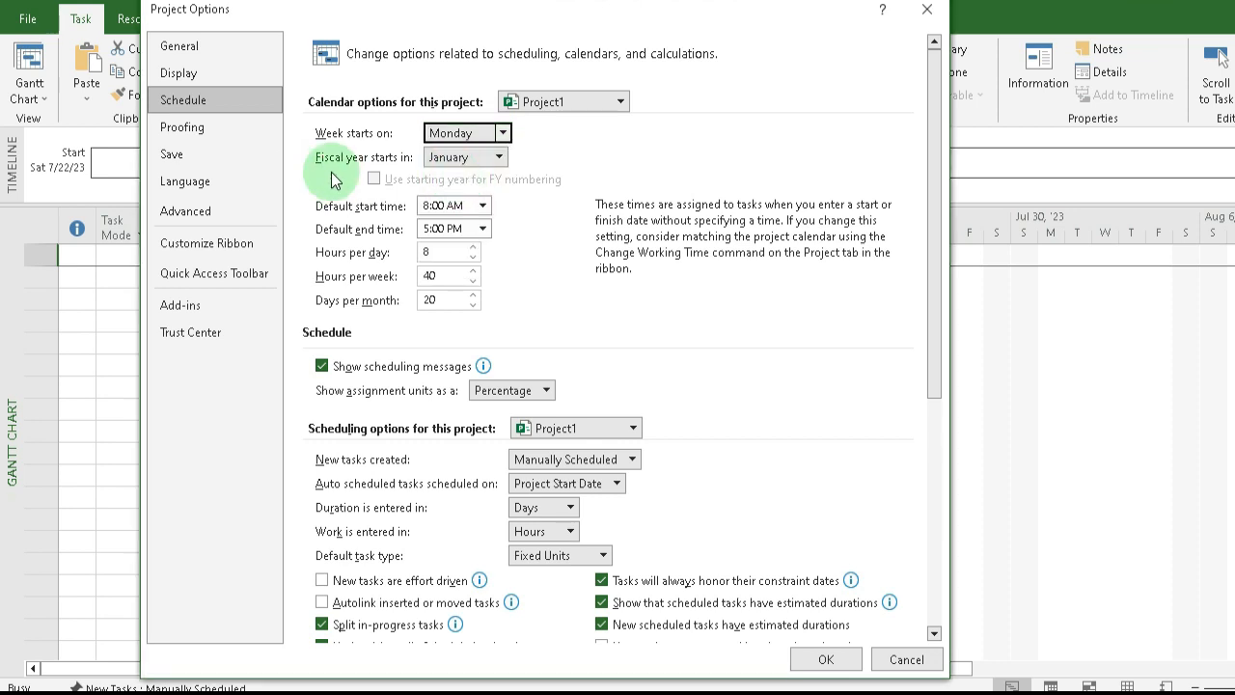
Choose January as the start of Project1's fiscal year and Percentage as the way assignment units are shown
{"action": "left_click", "coordinate": [498, 160]}
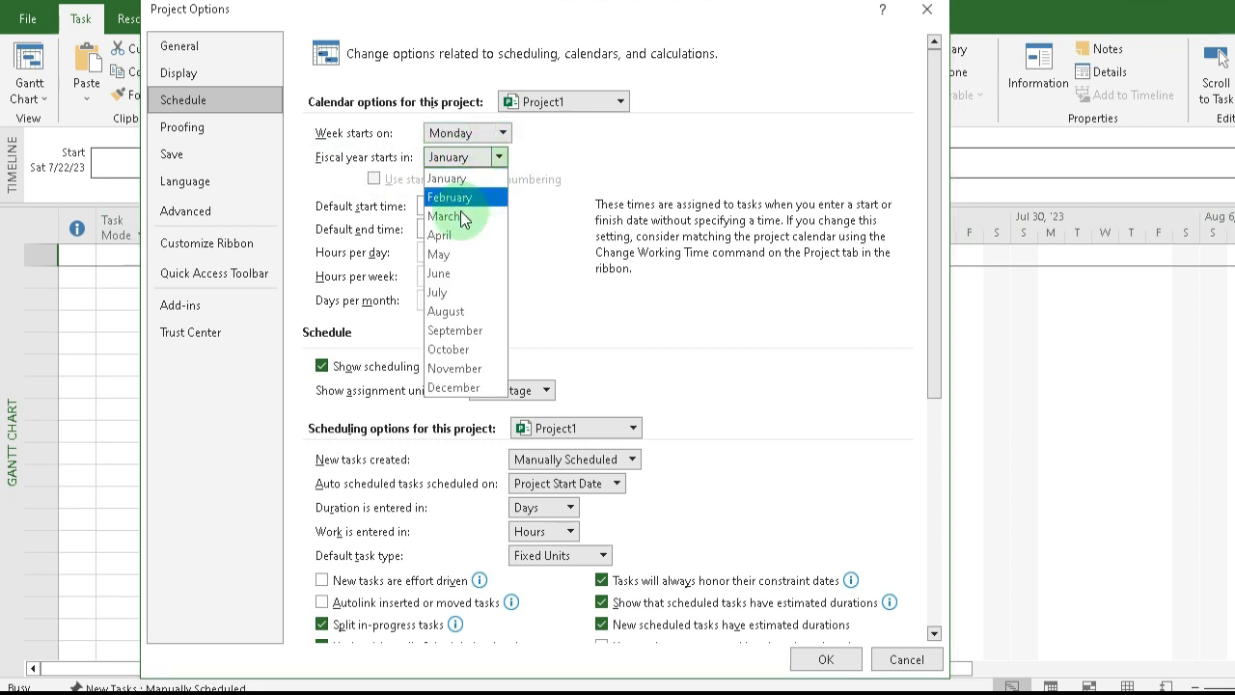
{"action": "left_click", "coordinate": [470, 181]}
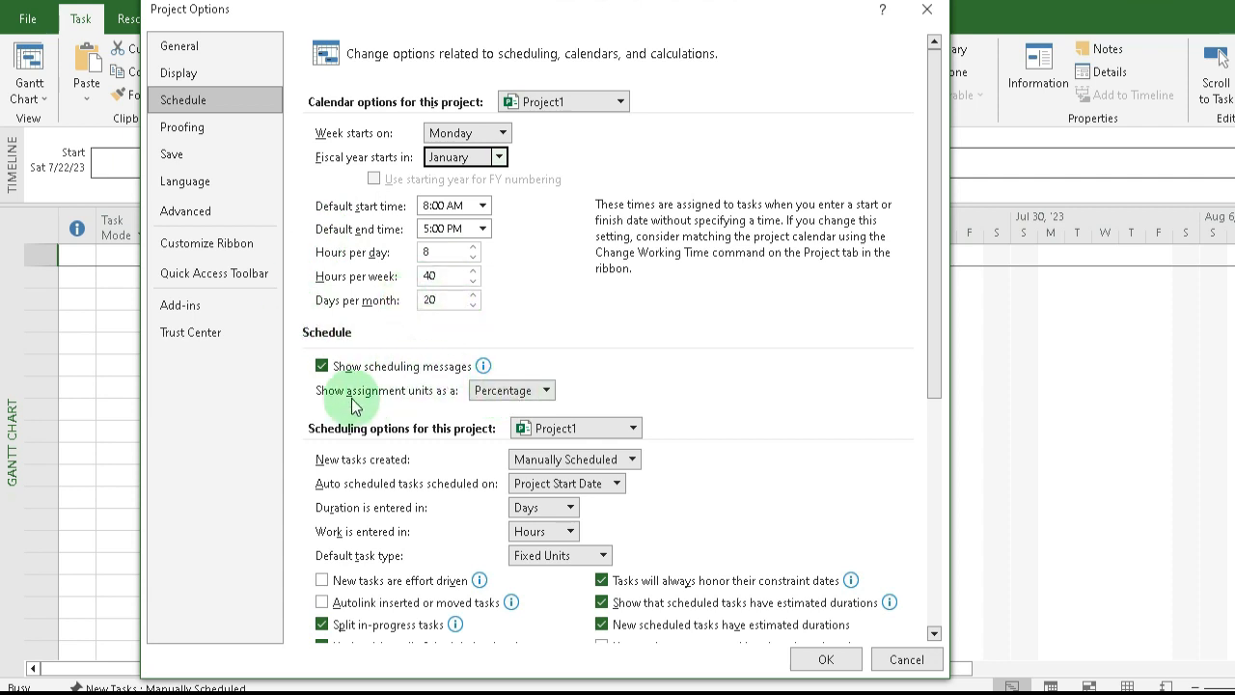
{"action": "left_click", "coordinate": [546, 390]}
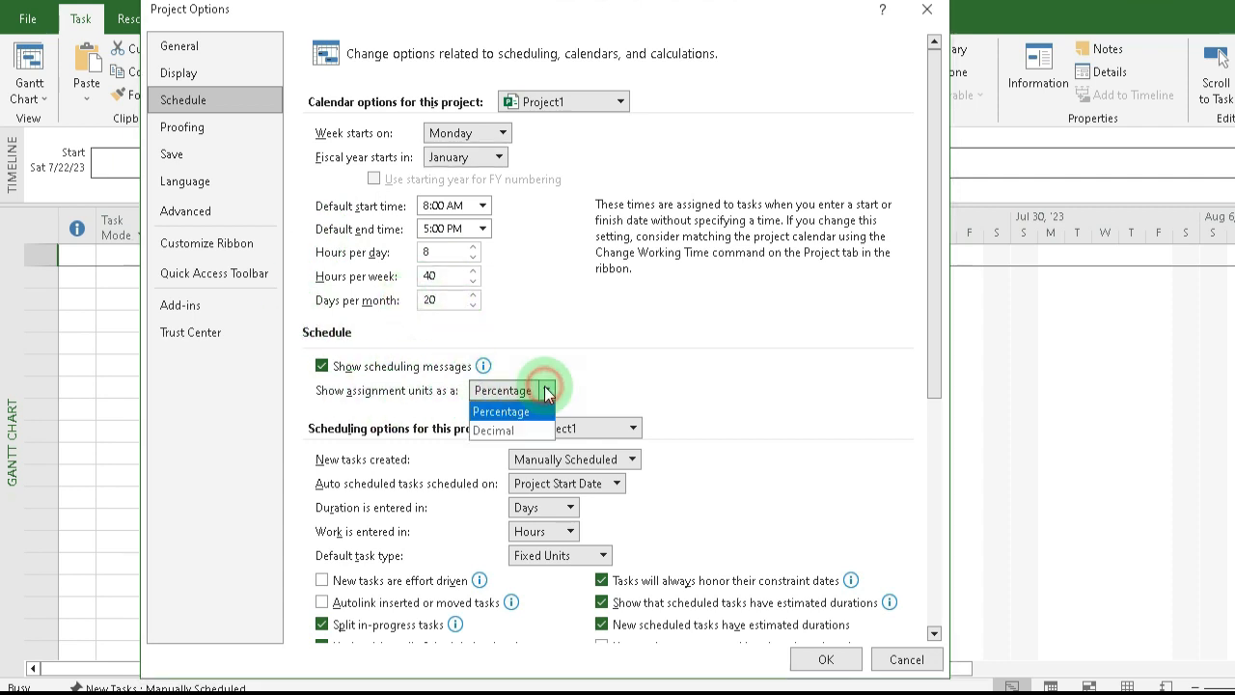
{"action": "left_click", "coordinate": [525, 413]}
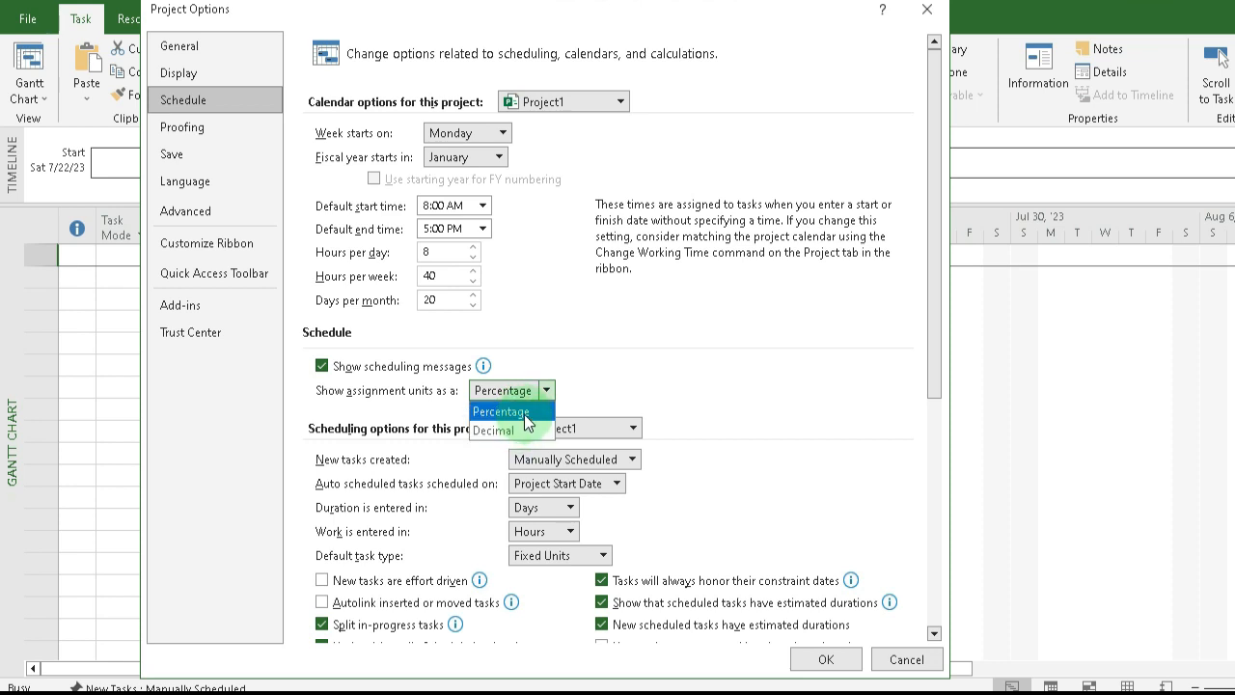
{"action": "left_click", "coordinate": [526, 413]}
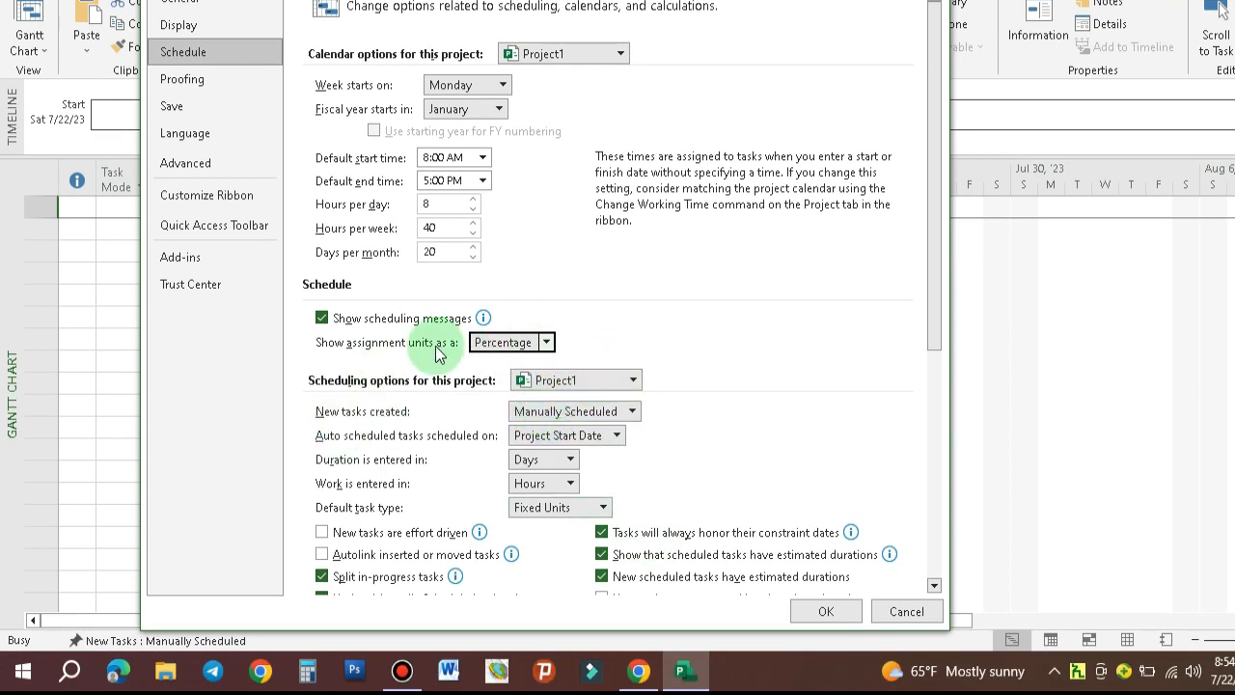
In Project1's scheduling options, choose Hours as the unit for entering work and Days as the unit for durations
{"action": "left_click", "coordinate": [568, 486]}
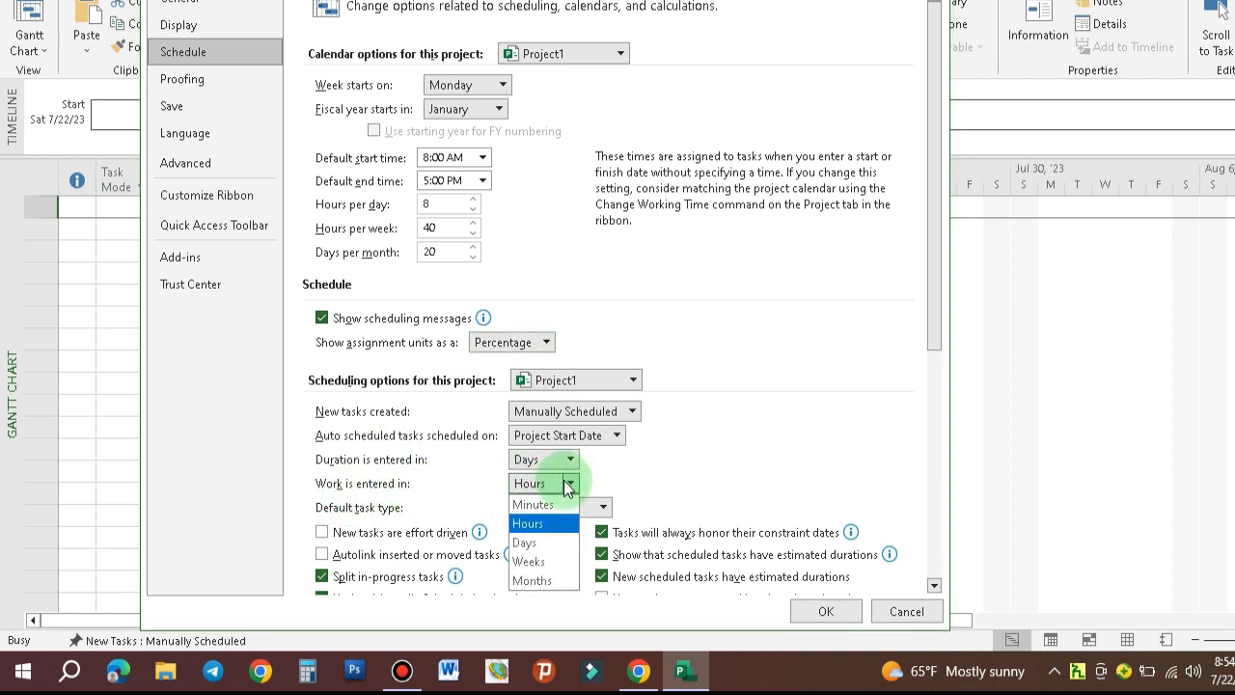
{"action": "left_click", "coordinate": [568, 486]}
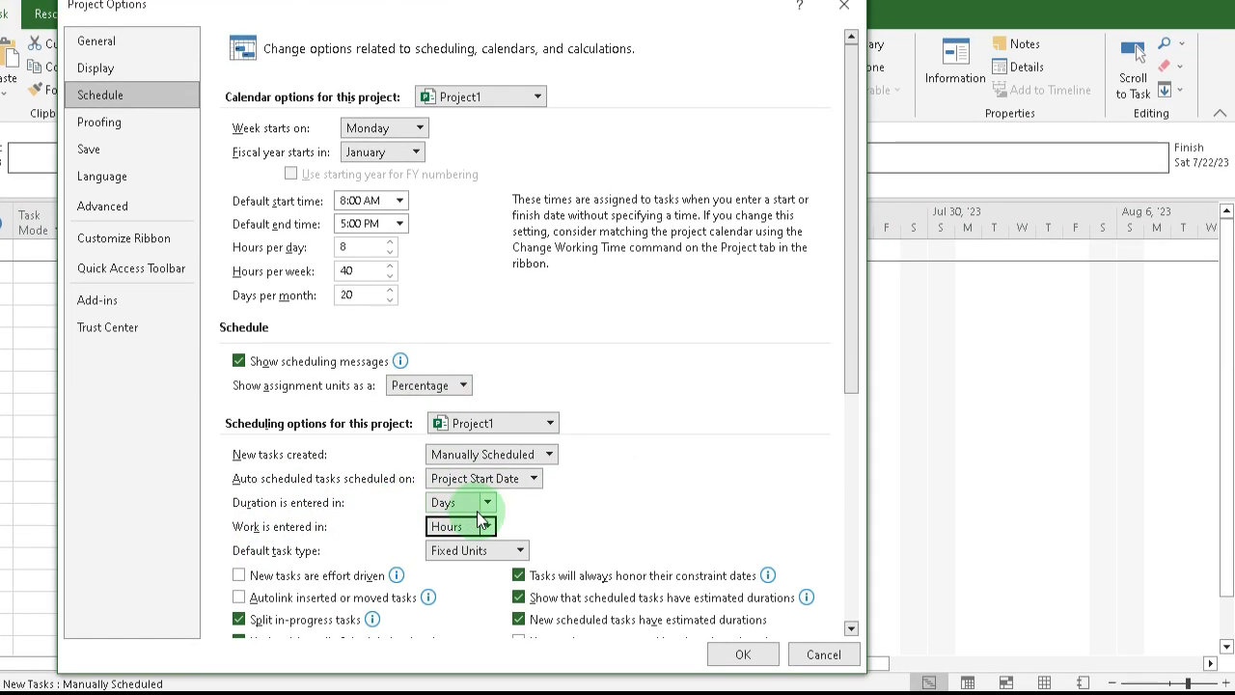
{"action": "left_click", "coordinate": [488, 503]}
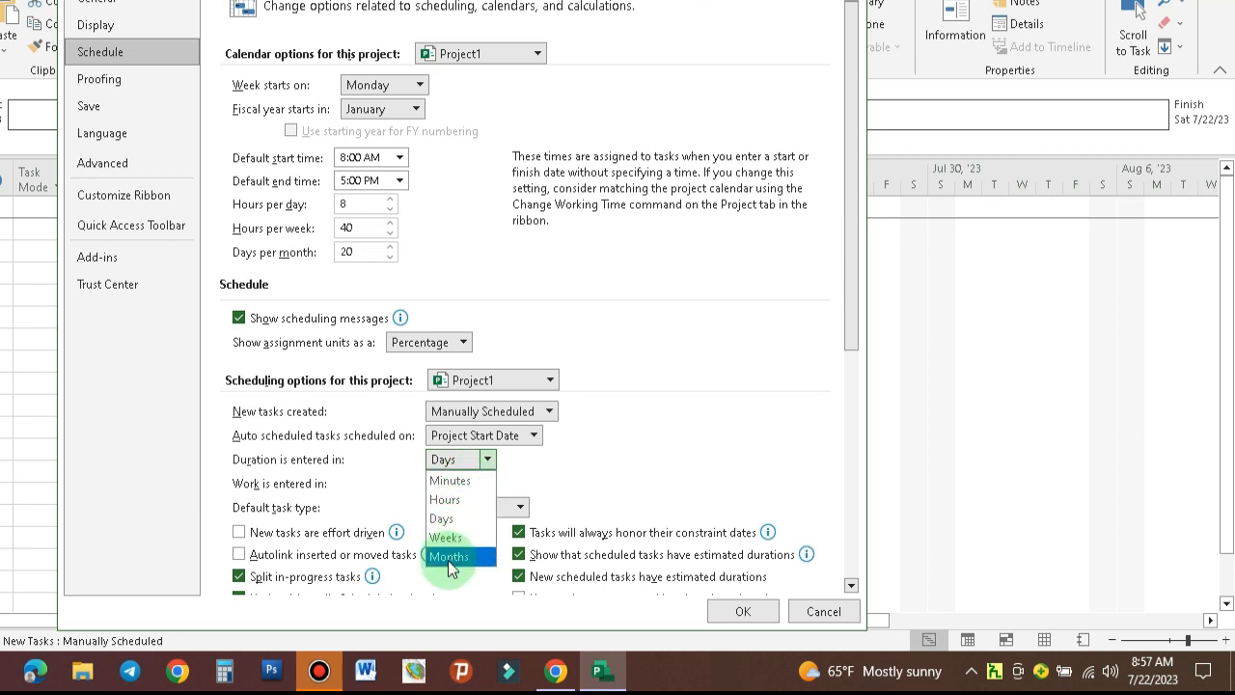
{"action": "left_click", "coordinate": [461, 520]}
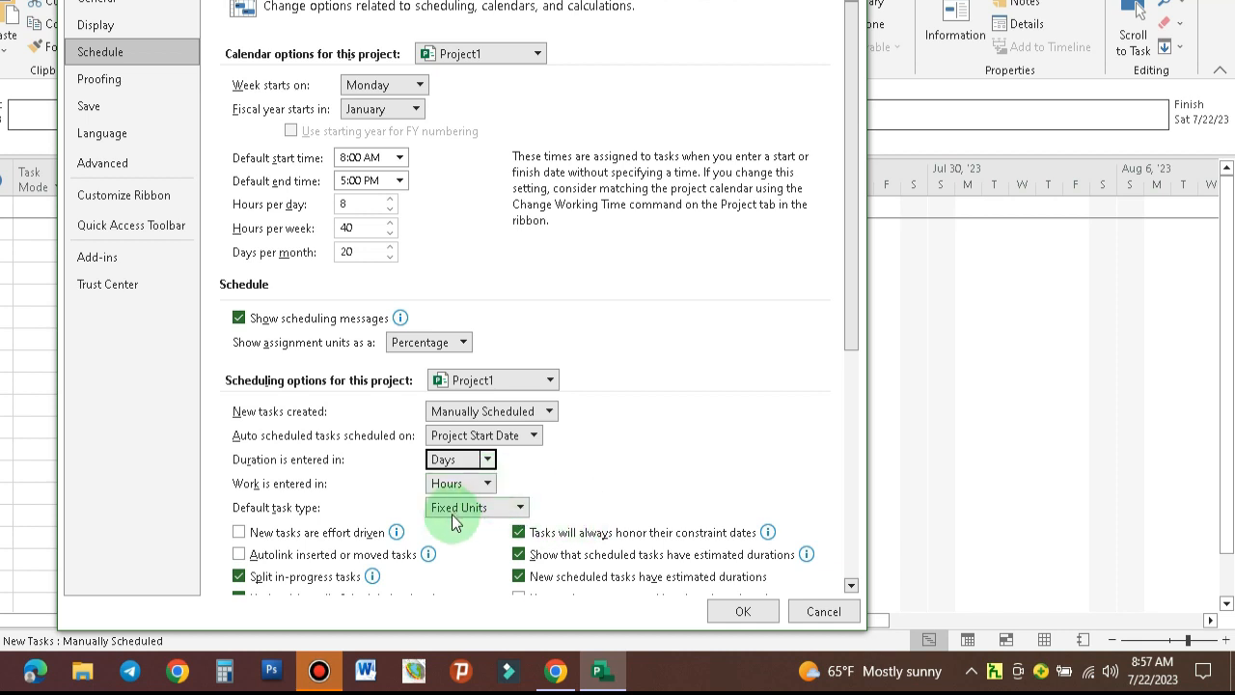
Review the remaining Schedule options, including the schedule alerts, the calculation settings and the default fixed cost accrual choices
{"action": "scroll", "coordinate": [539, 321], "scroll_direction": "down", "scroll_amount": 7}
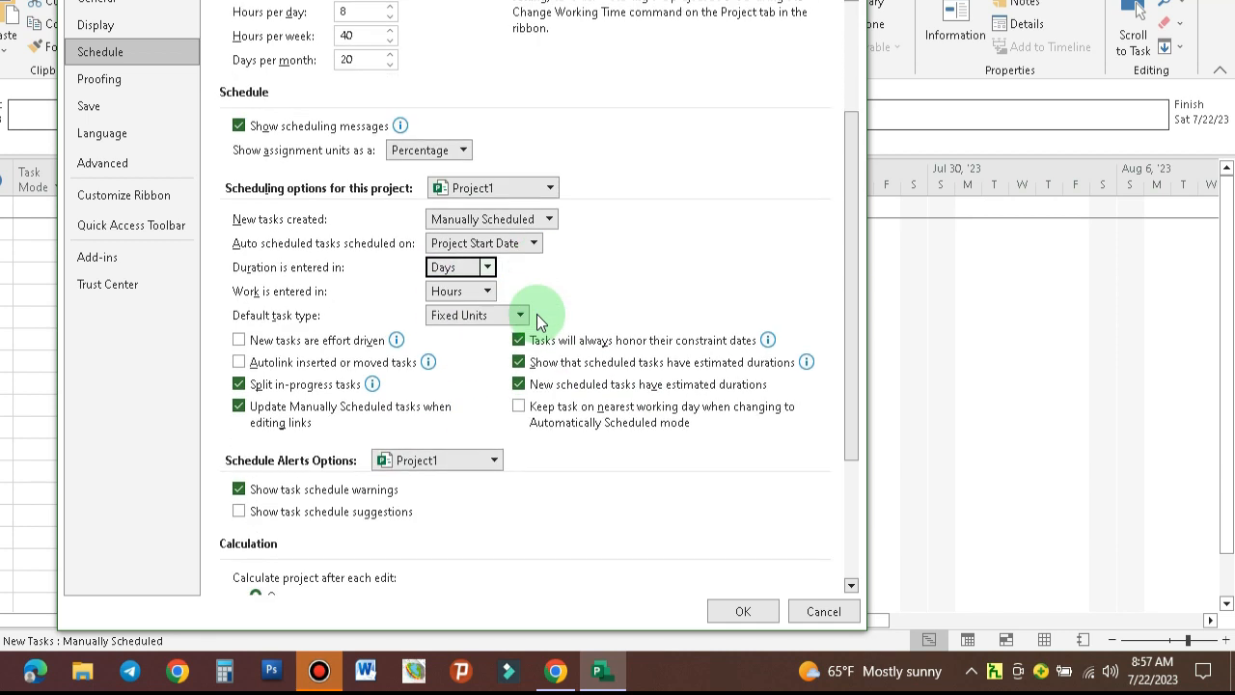
{"action": "scroll", "coordinate": [536, 319], "scroll_direction": "down", "scroll_amount": 1}
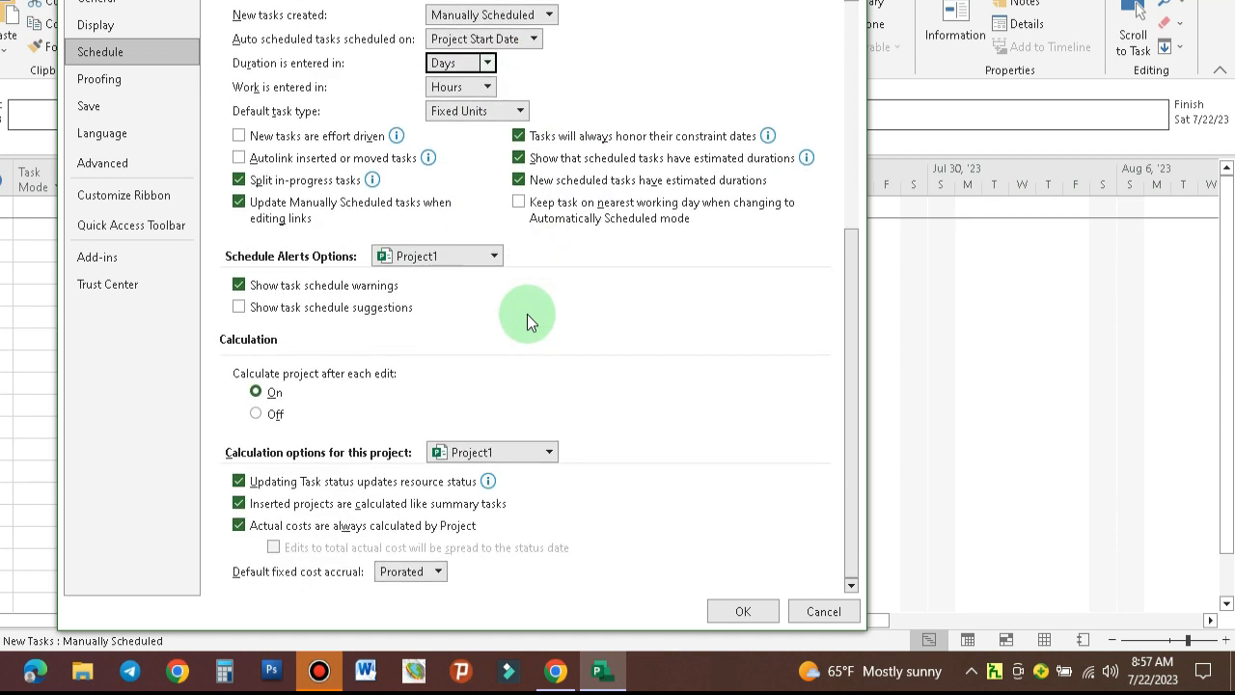
{"action": "left_click", "coordinate": [439, 572]}
{"action": "left_click", "coordinate": [439, 571]}
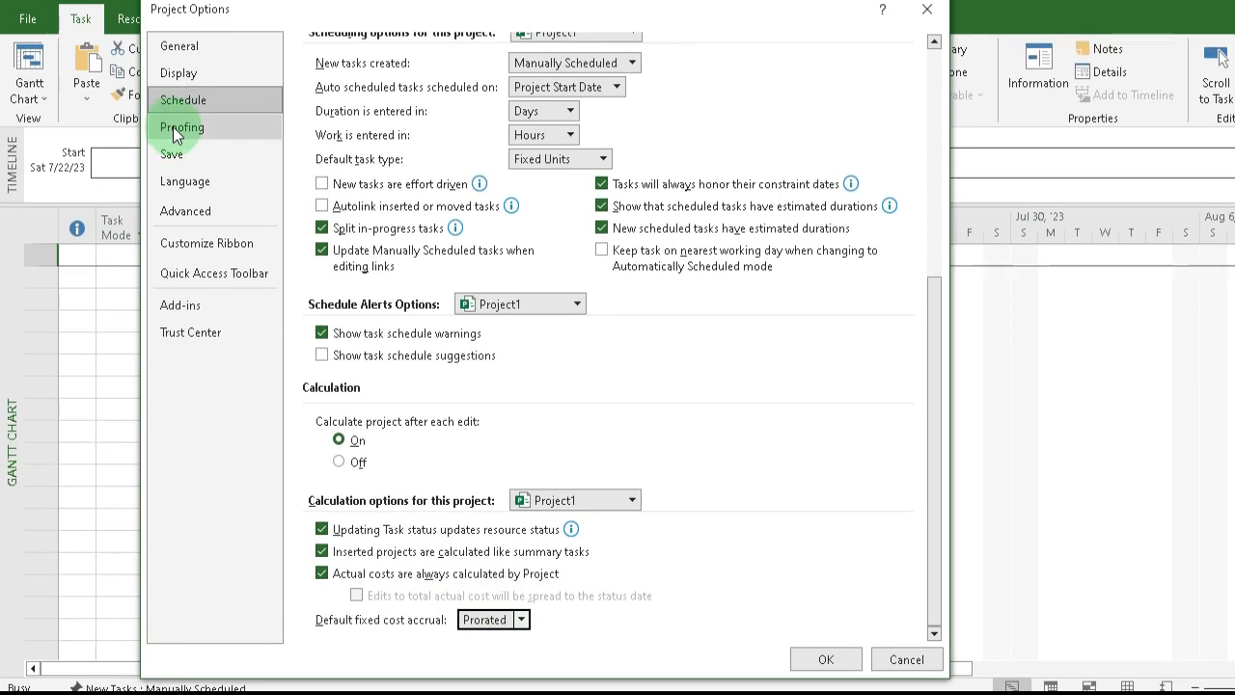
Review the Proofing options for AutoCorrect, spelling correction and the fields to check
{"action": "left_click", "coordinate": [223, 130]}
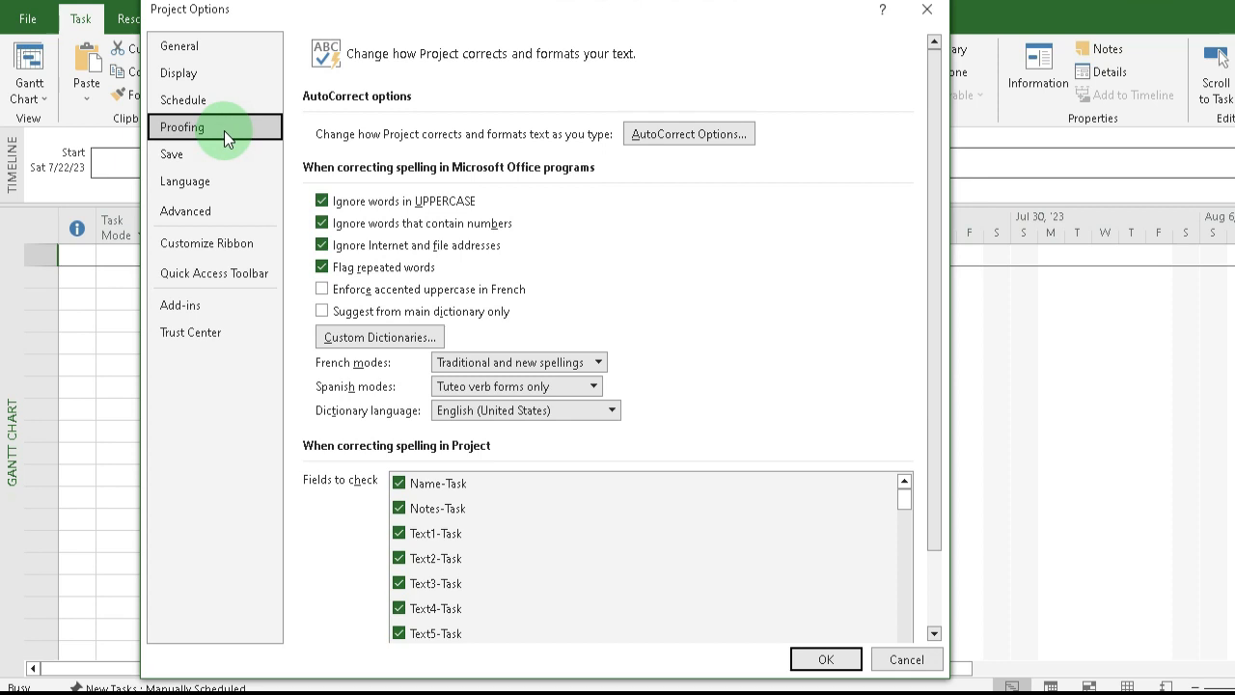
{"action": "scroll", "coordinate": [644, 220], "scroll_direction": "down", "scroll_amount": 2}
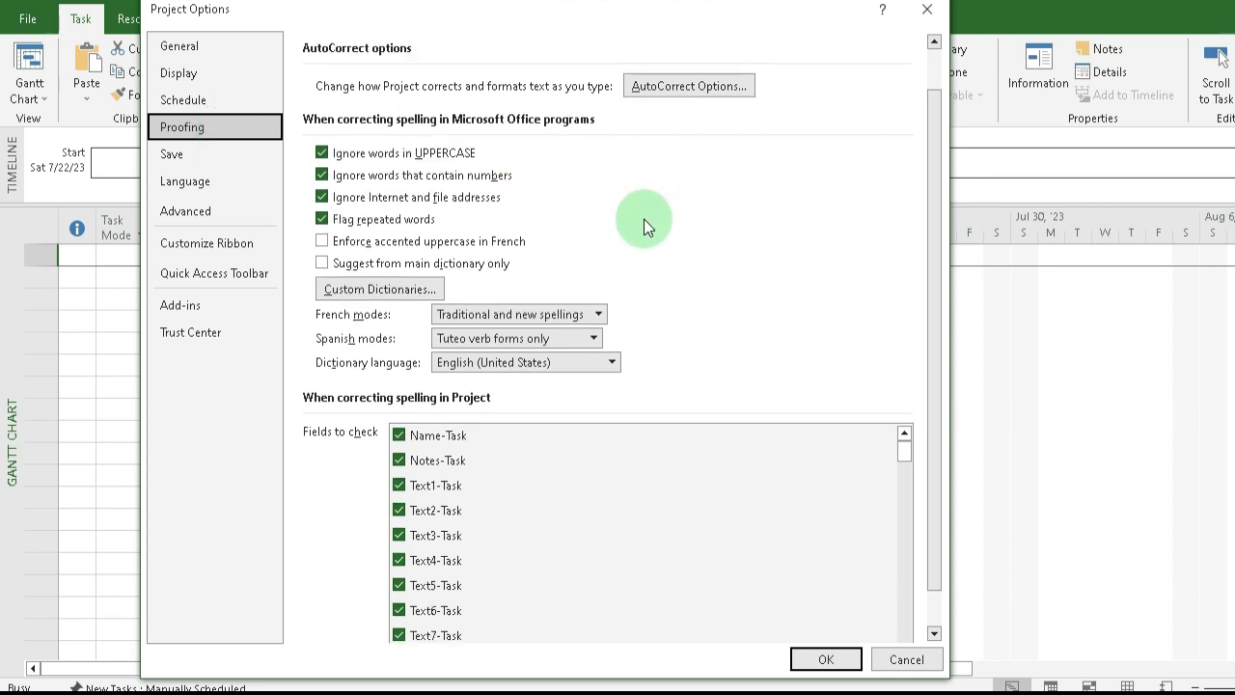
{"action": "scroll", "coordinate": [645, 245], "scroll_direction": "up", "scroll_amount": 2}
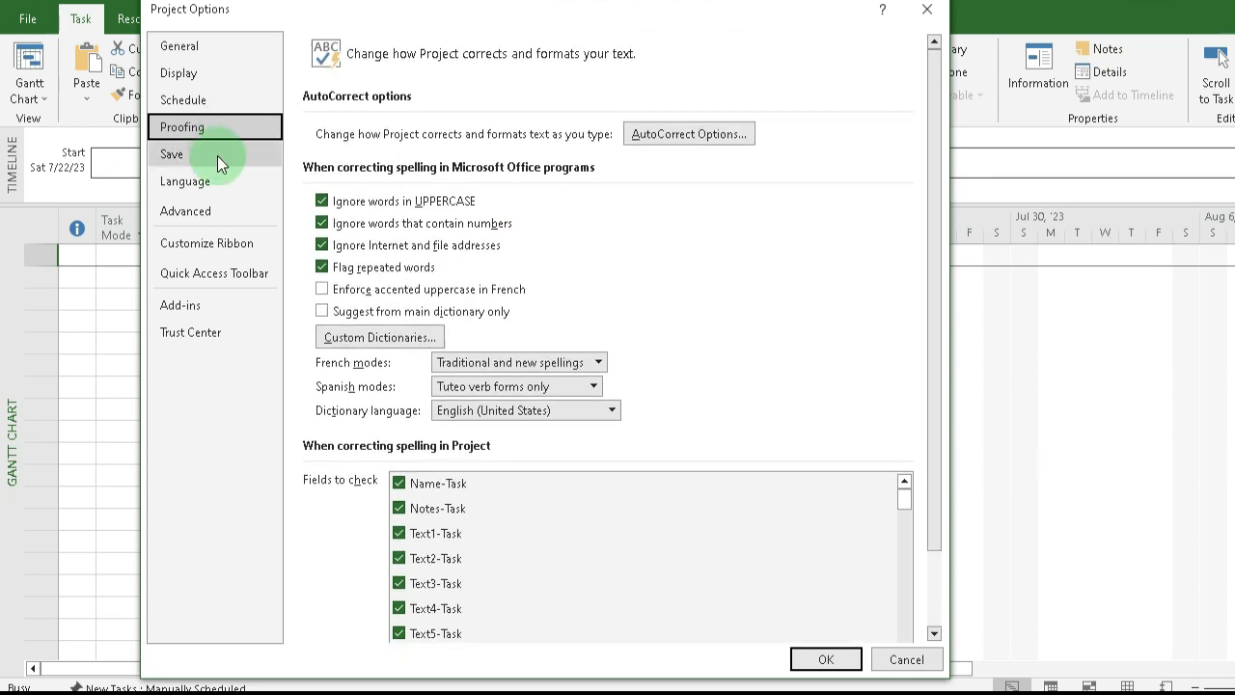
In the Save options, browse the Desktop folders as candidates for the default file location and cancel the selection
{"action": "left_click", "coordinate": [217, 155]}
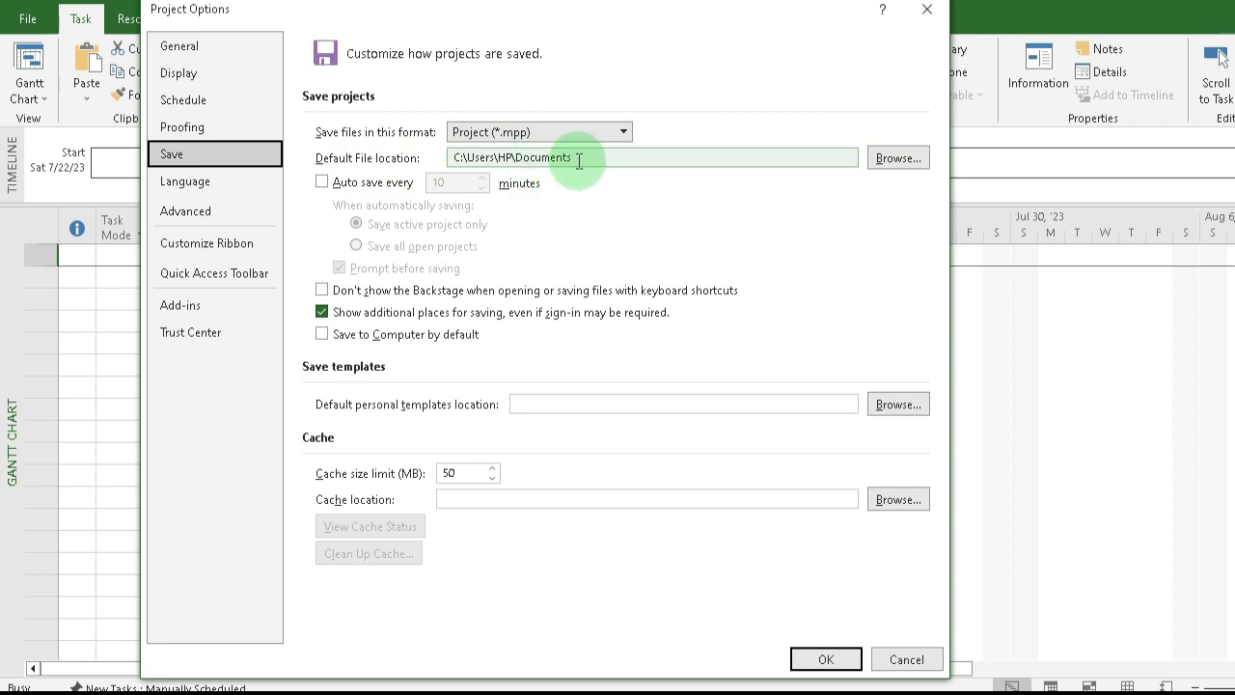
{"action": "left_click", "coordinate": [908, 161]}
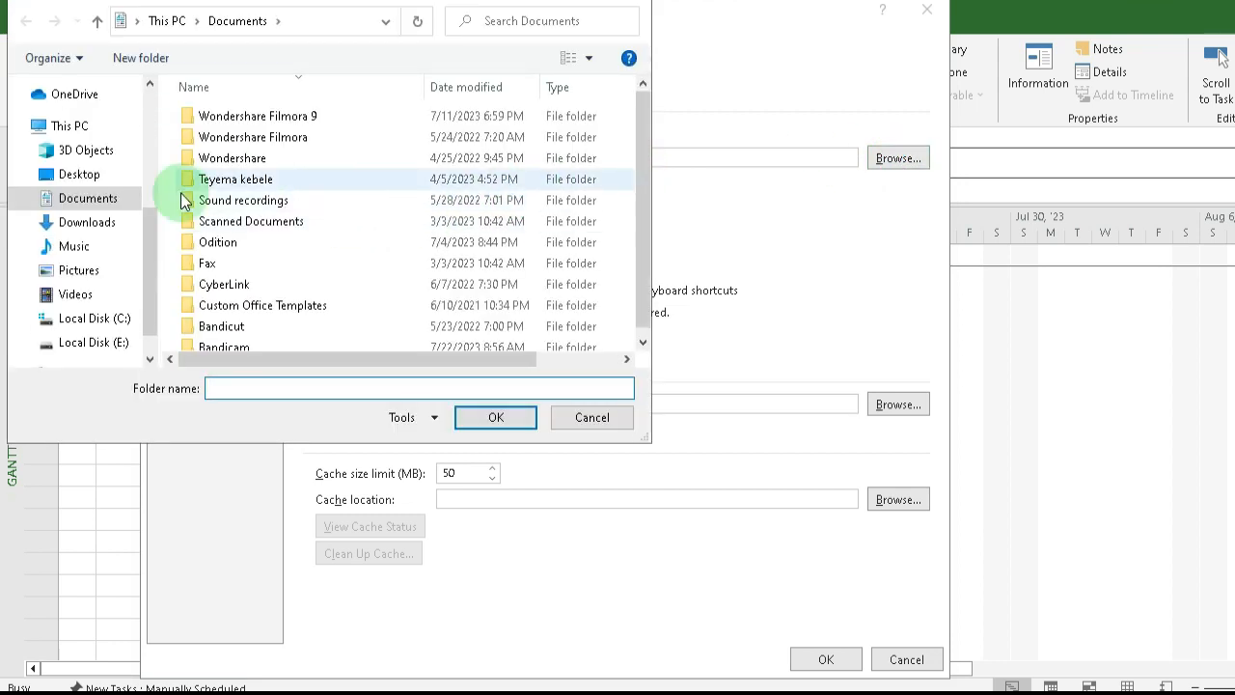
{"action": "scroll", "coordinate": [145, 203], "scroll_direction": "up", "scroll_amount": 4}
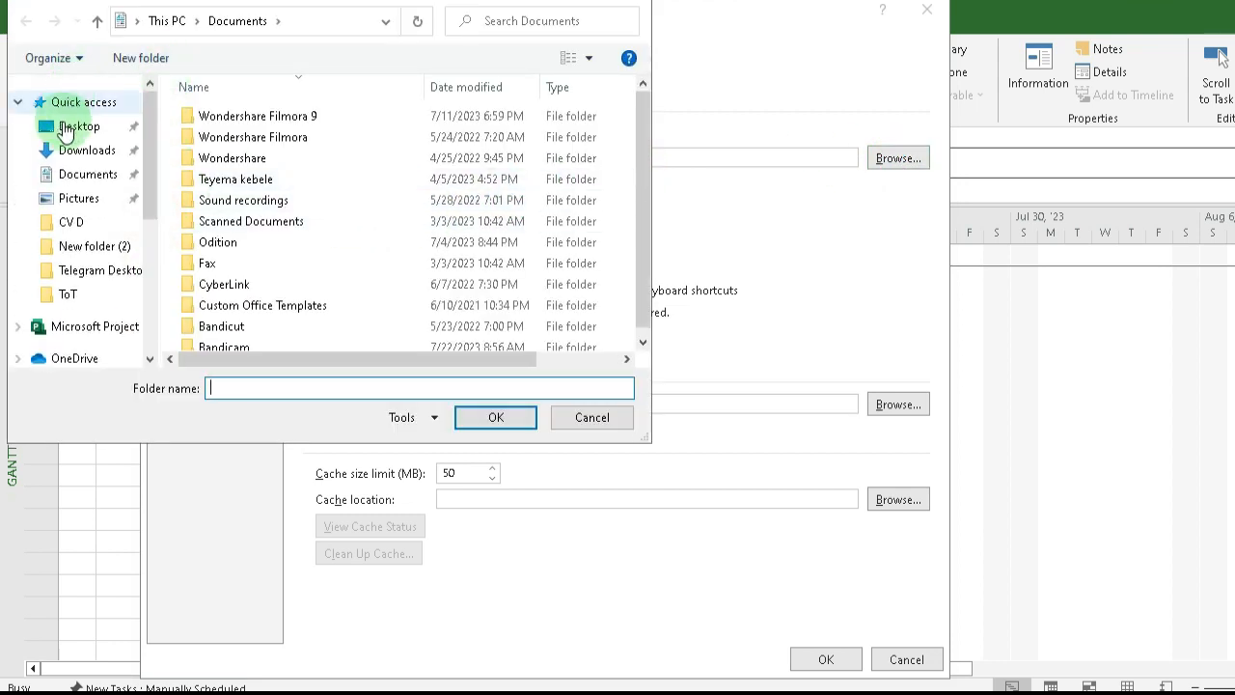
{"action": "left_click", "coordinate": [78, 126]}
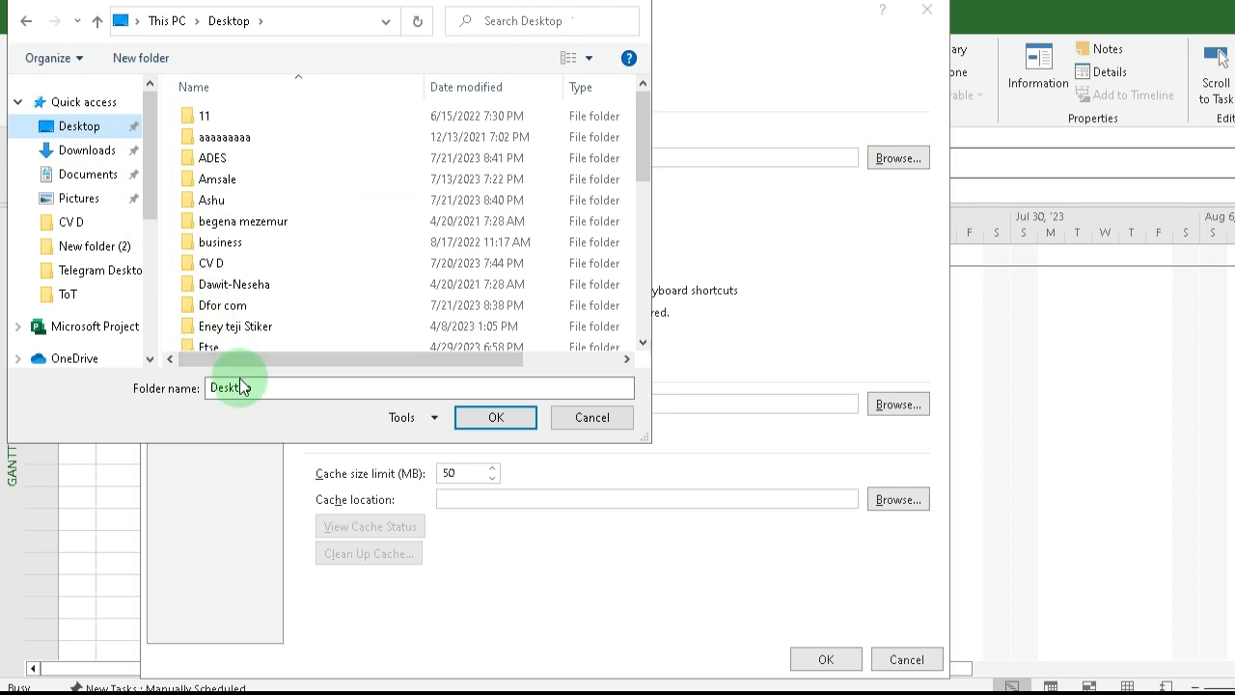
{"action": "left_click", "coordinate": [288, 389]}
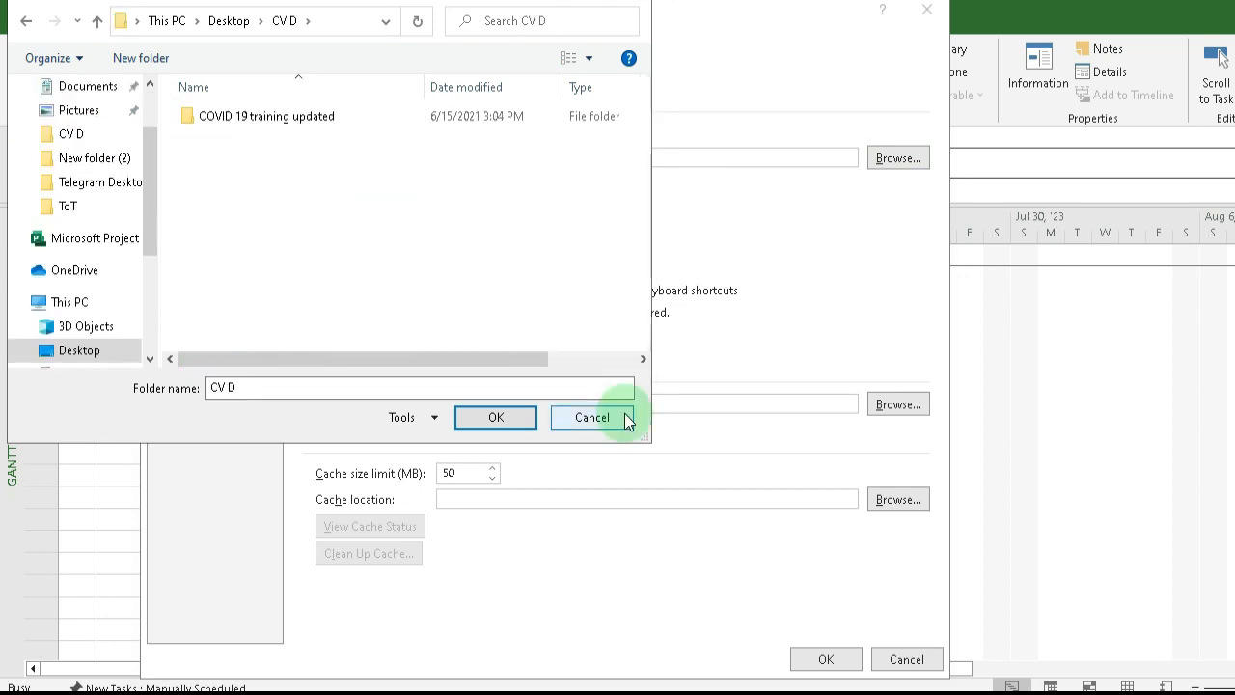
{"action": "left_click", "coordinate": [621, 417]}
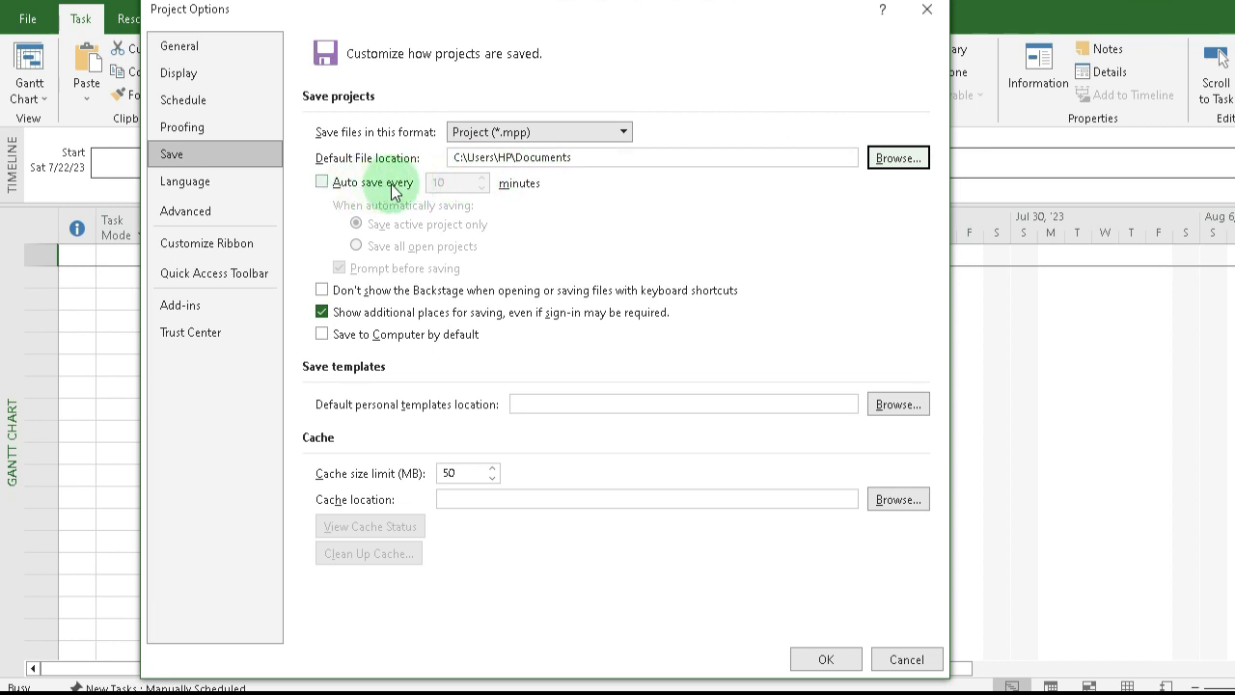
Enable automatic saving and set its interval to 1 minute
{"action": "left_click", "coordinate": [322, 182]}
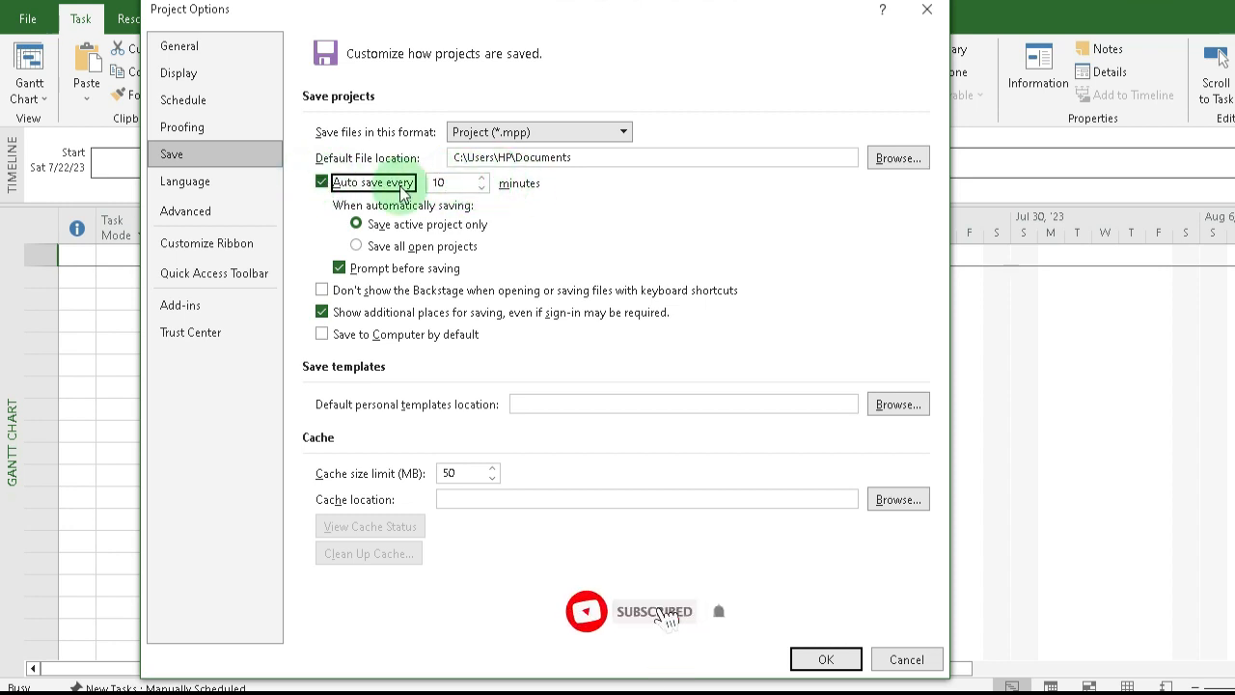
{"action": "left_click", "coordinate": [483, 186]}
{"action": "left_click", "coordinate": [483, 187]}
{"action": "left_click", "coordinate": [483, 186]}
{"action": "left_click", "coordinate": [483, 187]}
{"action": "left_click", "coordinate": [484, 186]}
{"action": "left_click", "coordinate": [483, 187]}
{"action": "left_click", "coordinate": [483, 186]}
{"action": "left_click", "coordinate": [484, 186]}
{"action": "left_click", "coordinate": [484, 187]}
{"action": "left_click", "coordinate": [442, 184]}
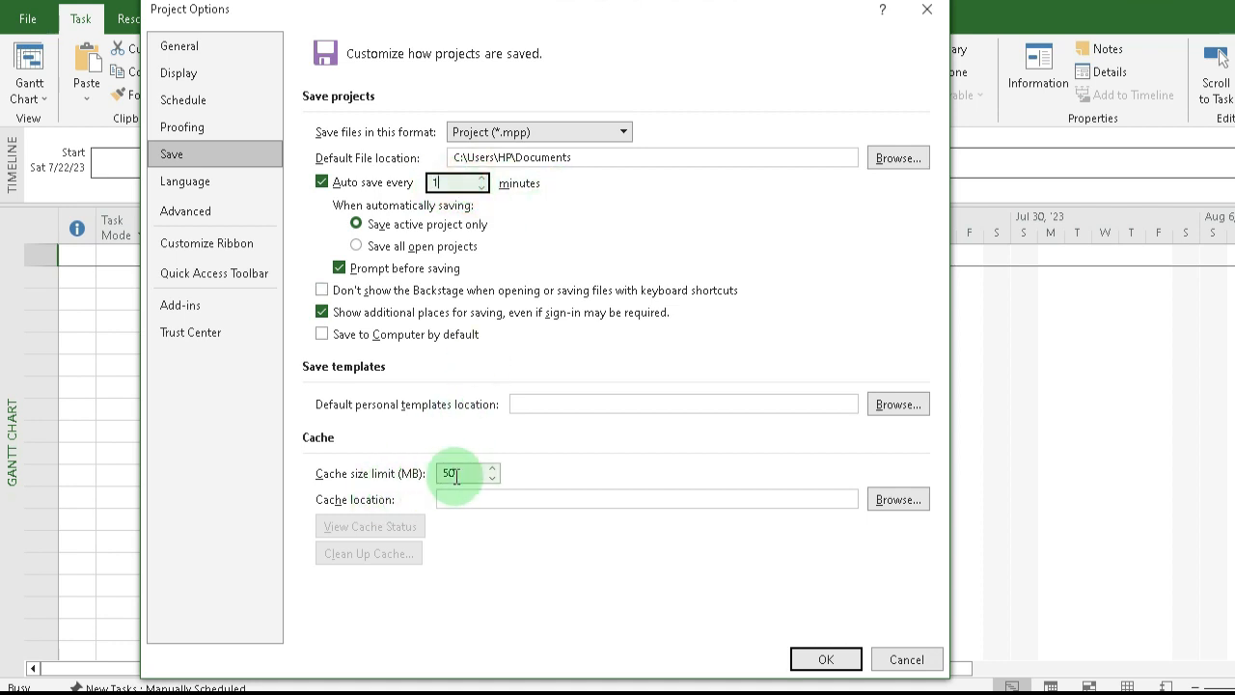
Examine the cache size limit in the Save options and the Office display and authoring language preferences
{"action": "left_click", "coordinate": [489, 477]}
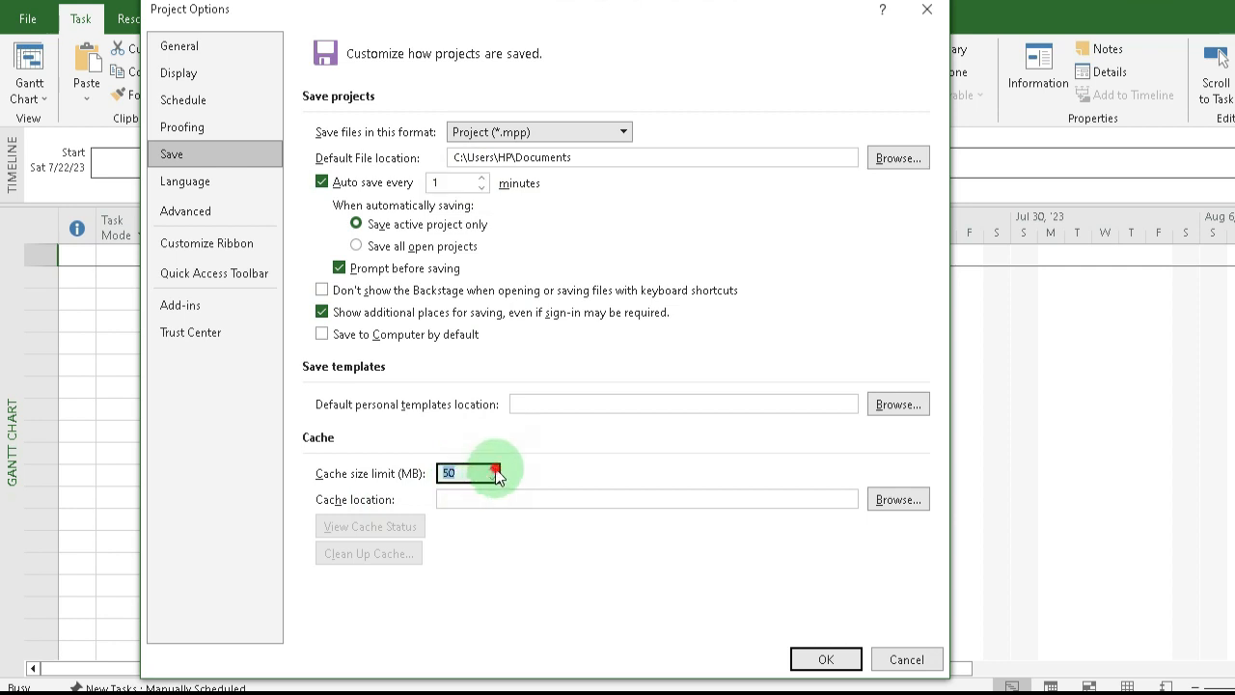
{"action": "left_click", "coordinate": [494, 478]}
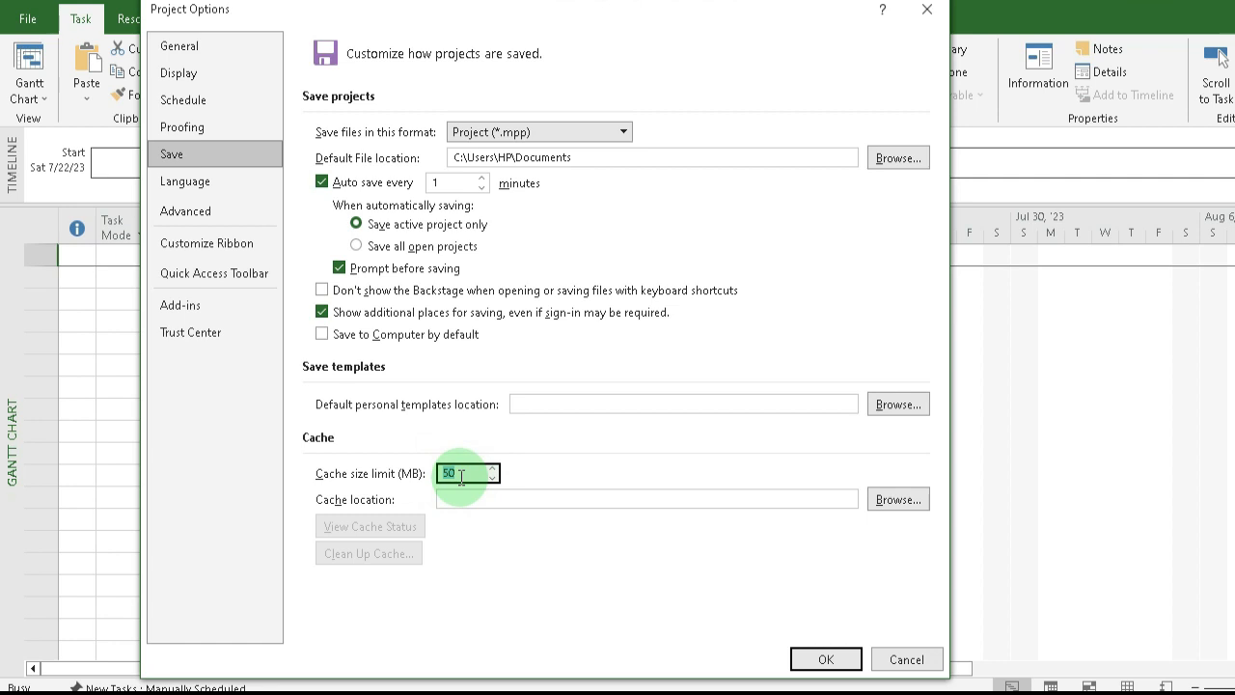
{"action": "left_click", "coordinate": [471, 472]}
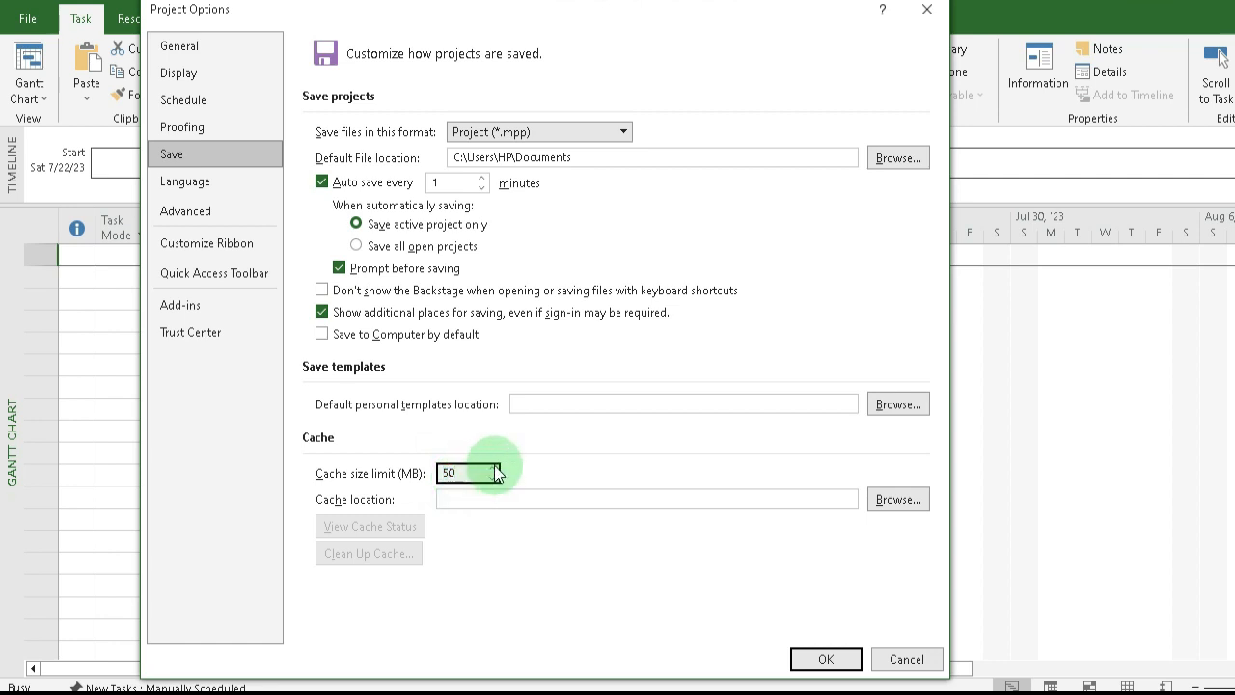
{"action": "left_click", "coordinate": [239, 192]}
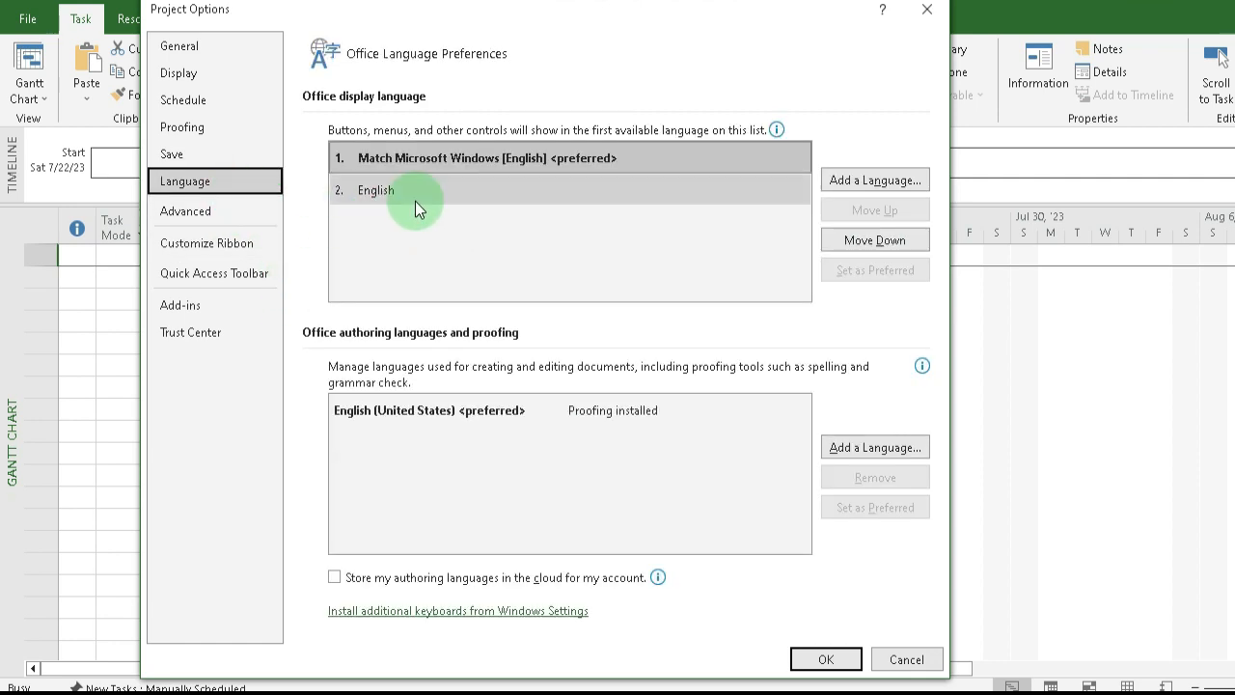
In the Advanced options, set the number of undo levels to 40
{"action": "left_click", "coordinate": [210, 212]}
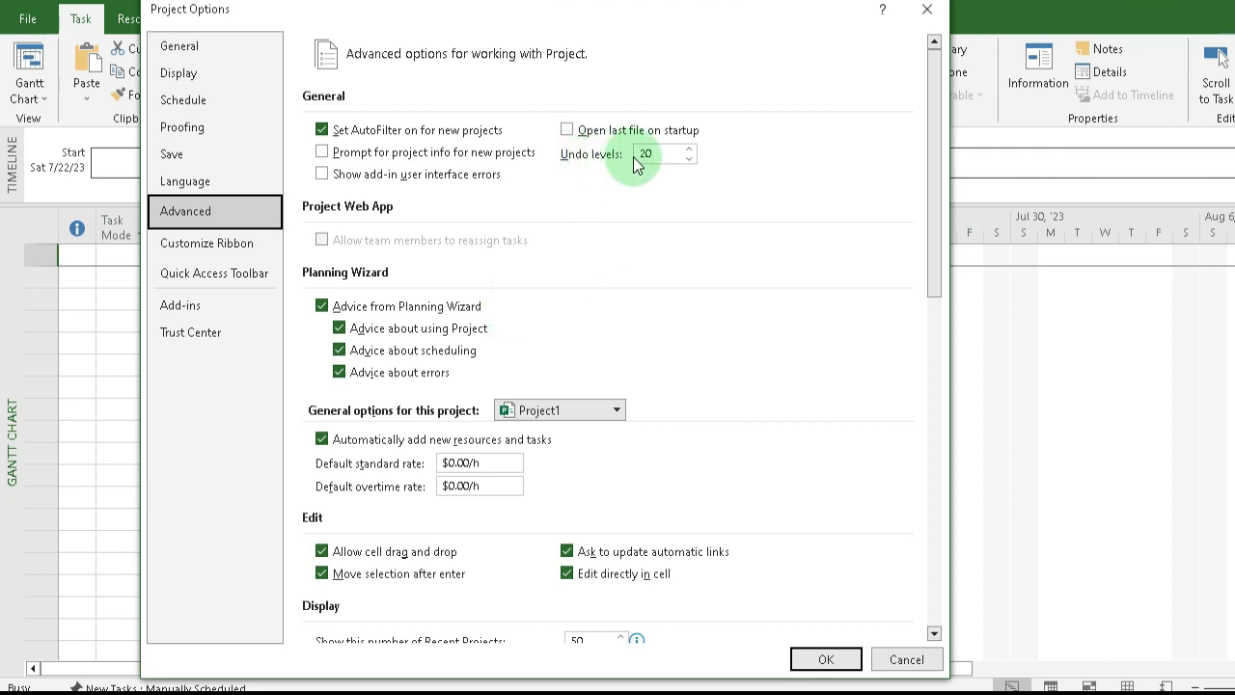
{"action": "left_click", "coordinate": [689, 148]}
{"action": "left_click", "coordinate": [689, 149]}
{"action": "left_click", "coordinate": [689, 149]}
{"action": "left_click", "coordinate": [690, 149]}
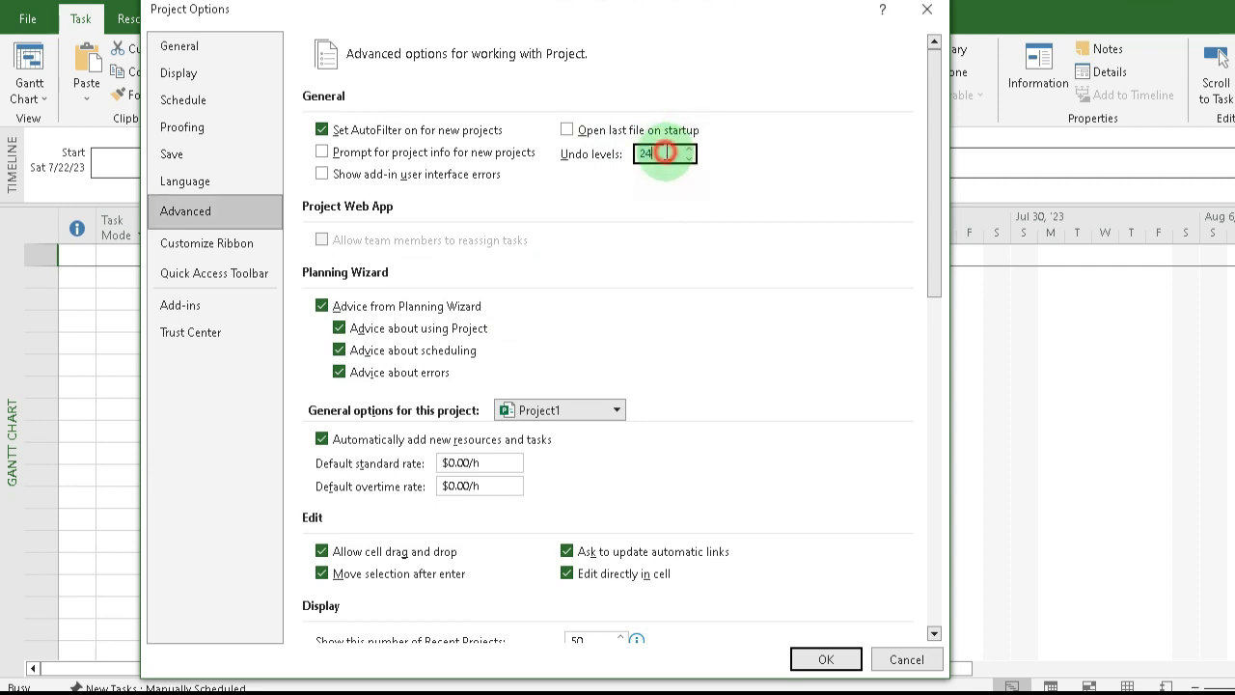
{"action": "type", "text": "40"}
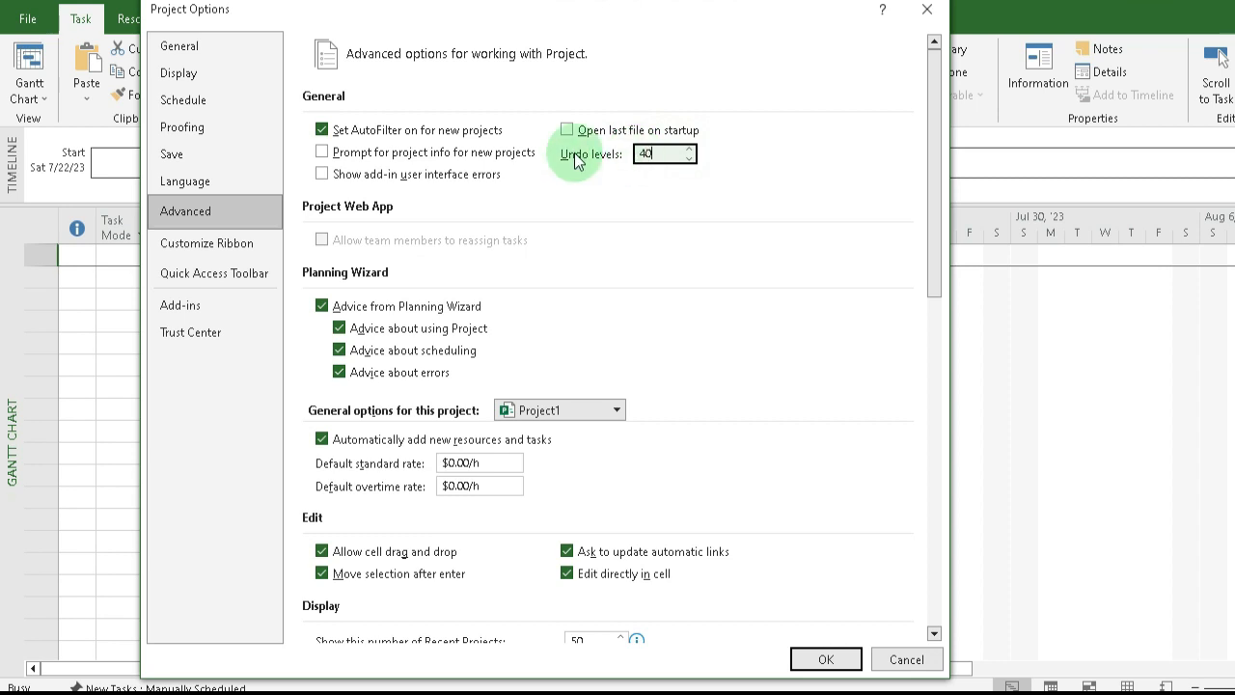
Review the Customize Ribbon, Quick Access Toolbar and General options, and apply the changed project options
{"action": "left_click", "coordinate": [230, 243]}
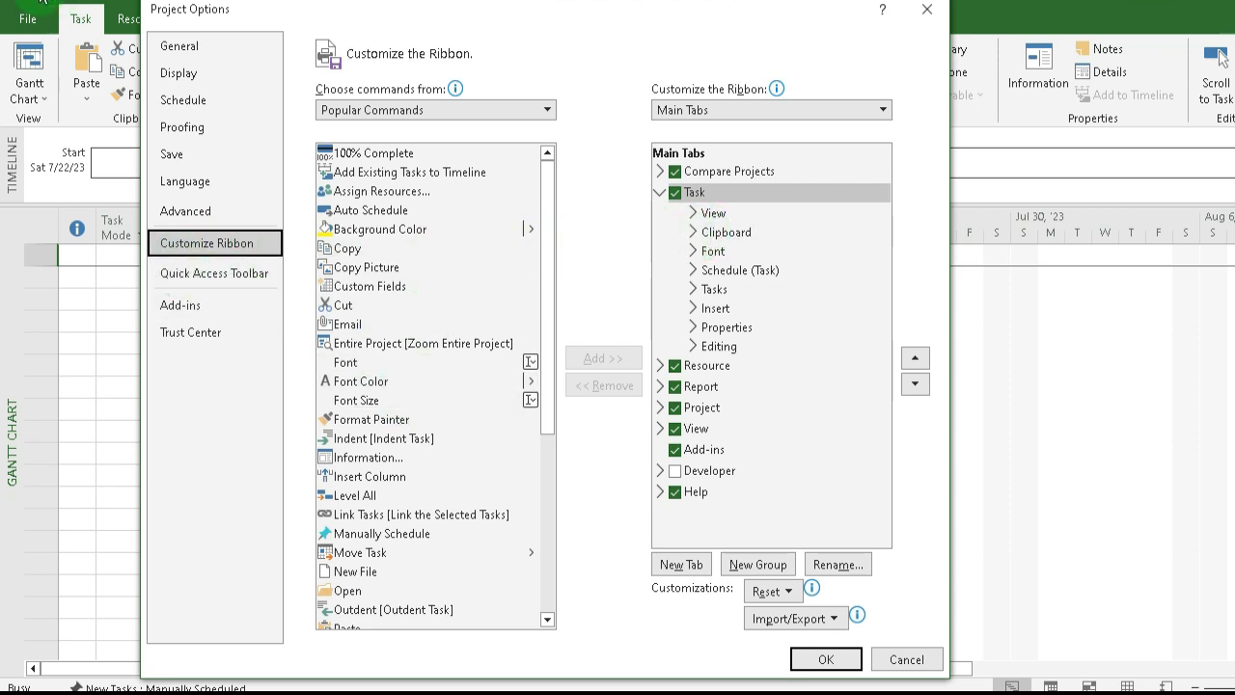
{"action": "left_click", "coordinate": [254, 276]}
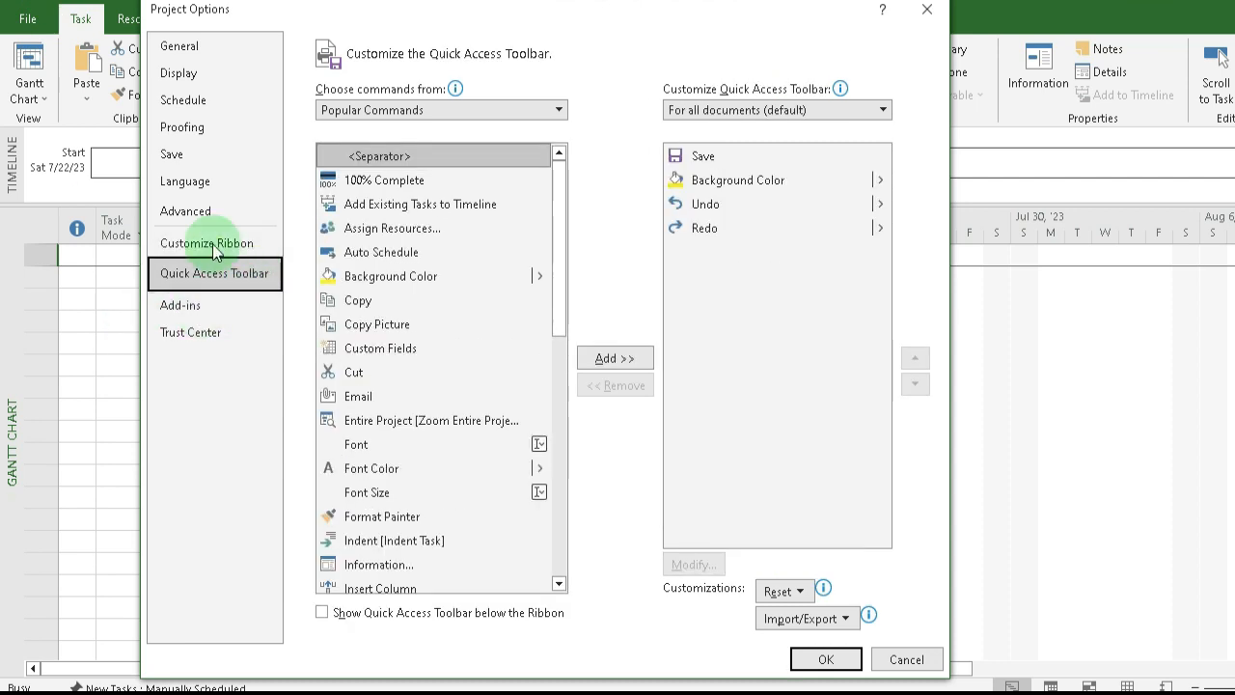
{"action": "left_click", "coordinate": [249, 50]}
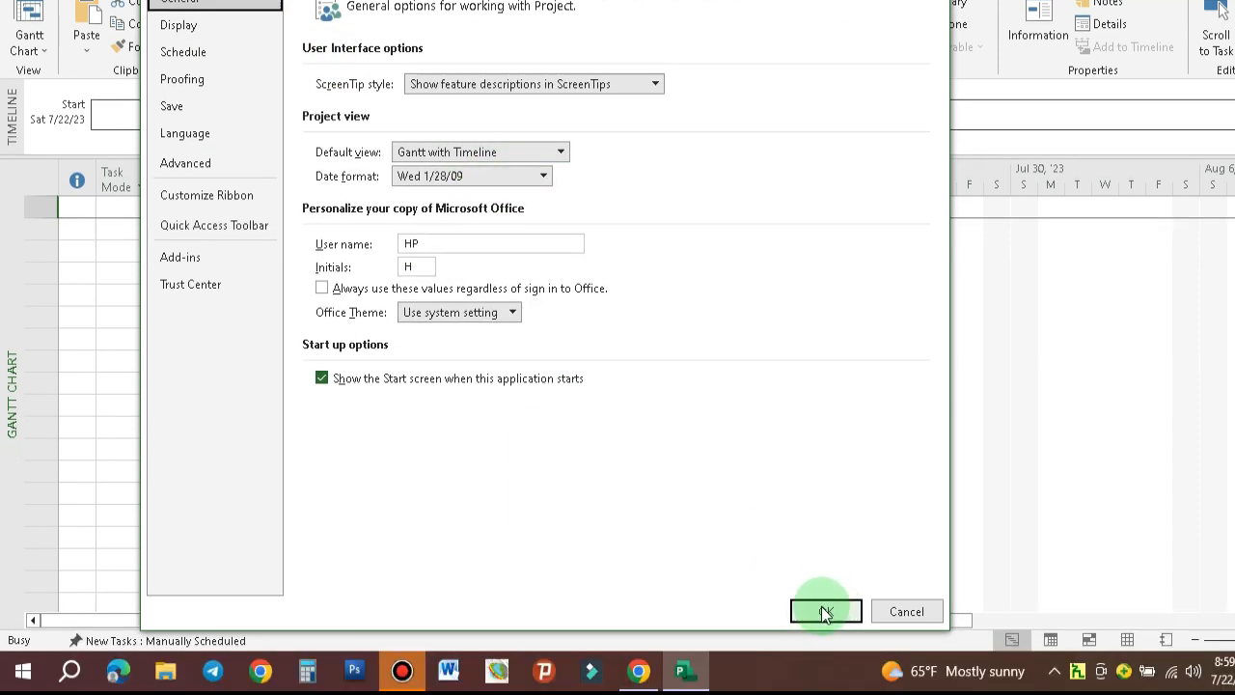
{"action": "left_click", "coordinate": [826, 612]}
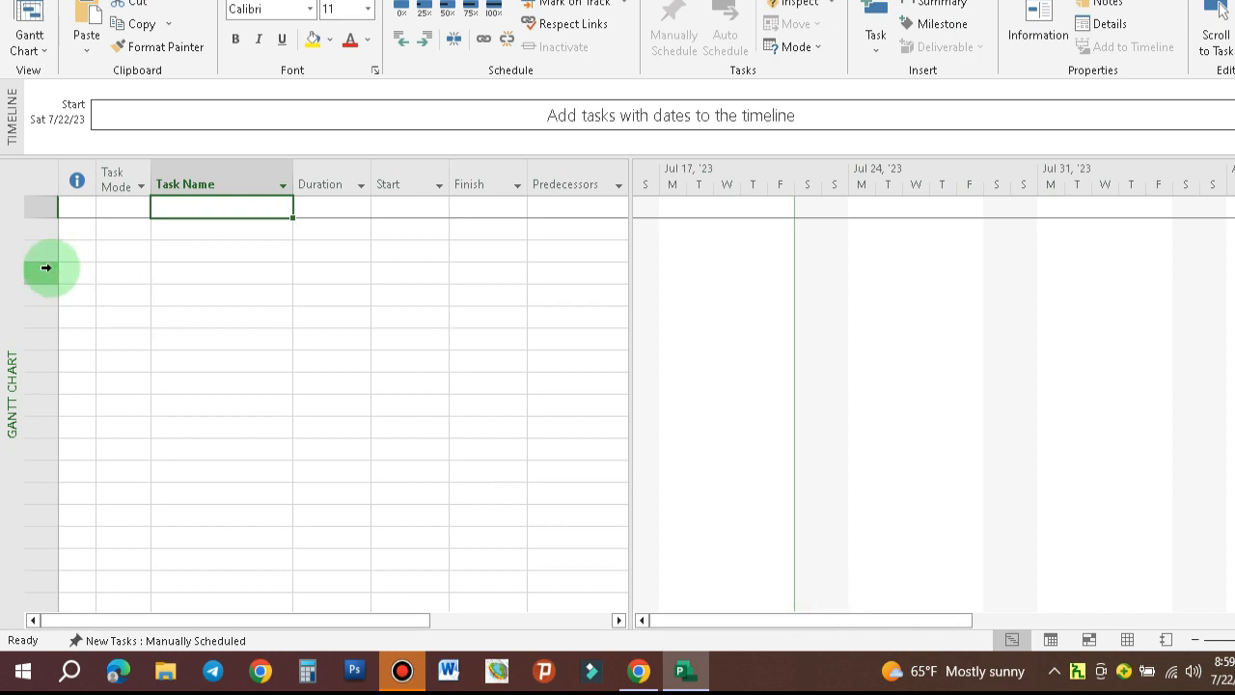
{"action": "left_click", "coordinate": [178, 238]}
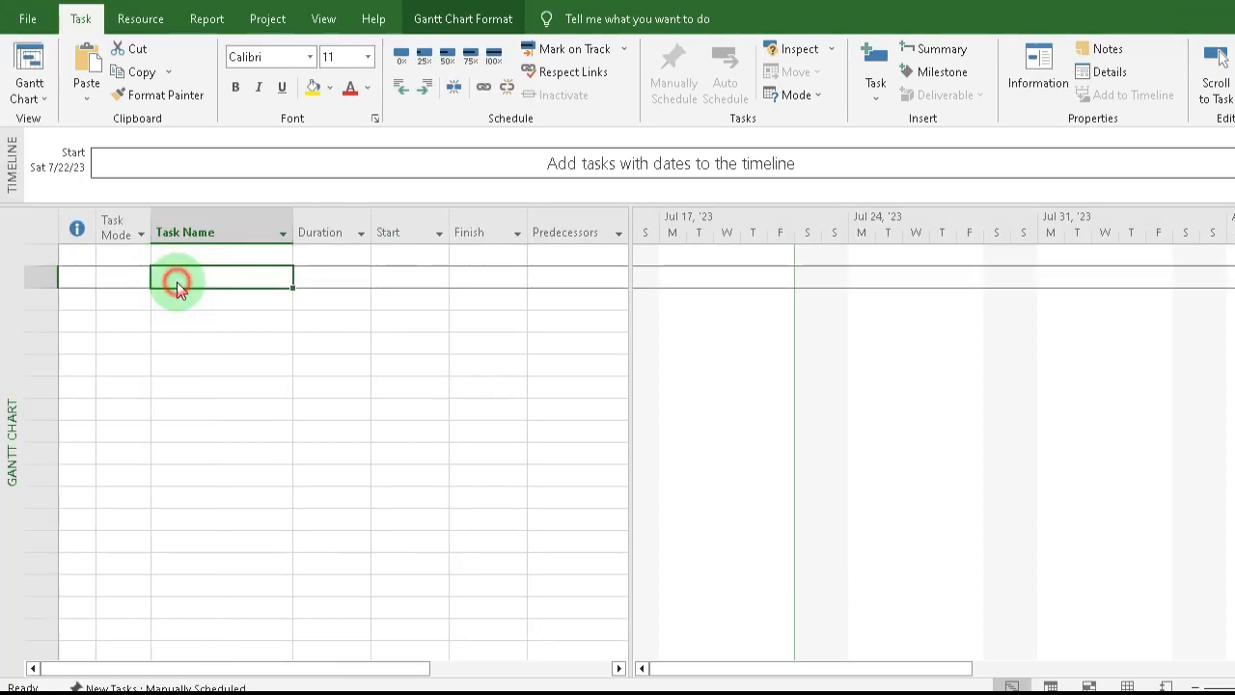
Enter ገንዘብ መሰብሰብ as the name of the first task in the Gantt Chart table
{"action": "left_click", "coordinate": [193, 256]}
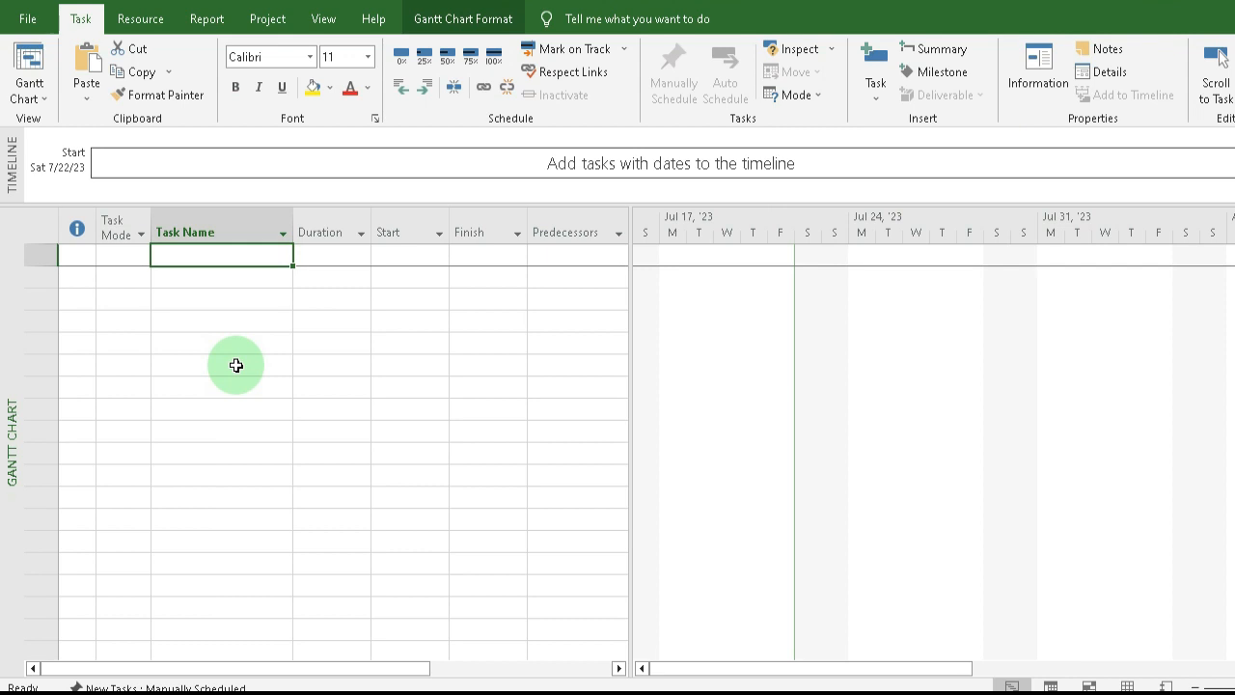
{"action": "key", "text": "F2"}
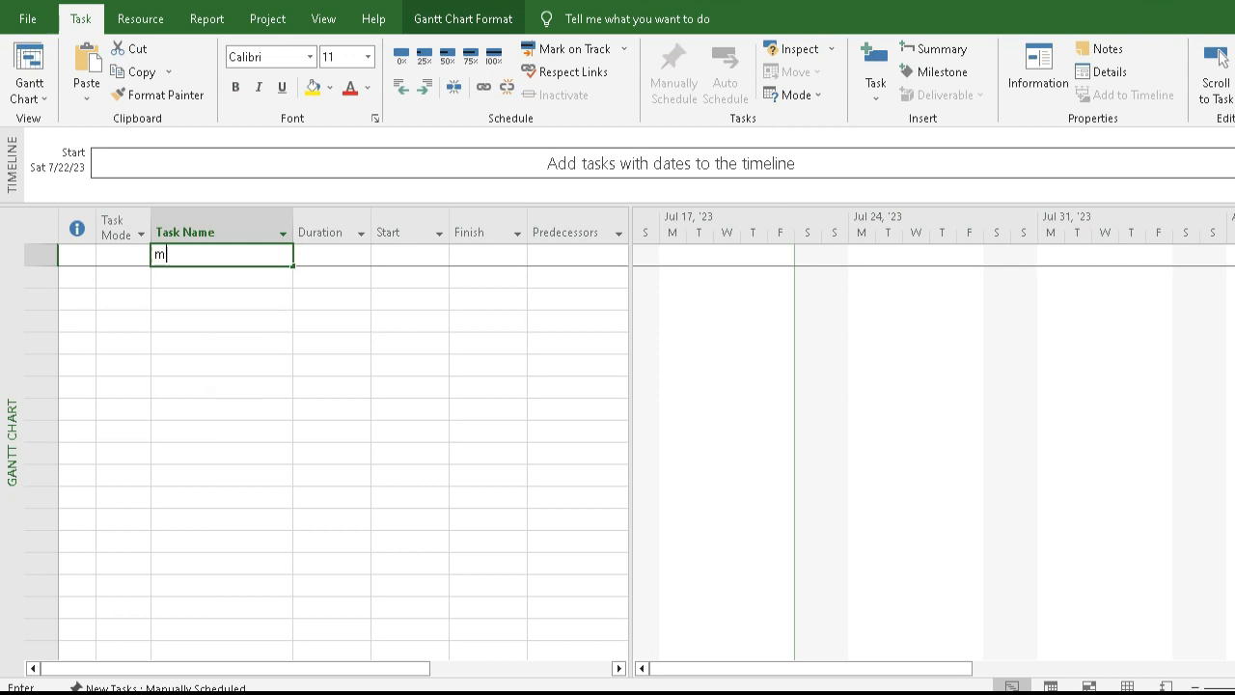
{"action": "left_click", "coordinate": [240, 254]}
{"action": "type", "text": "መ"}
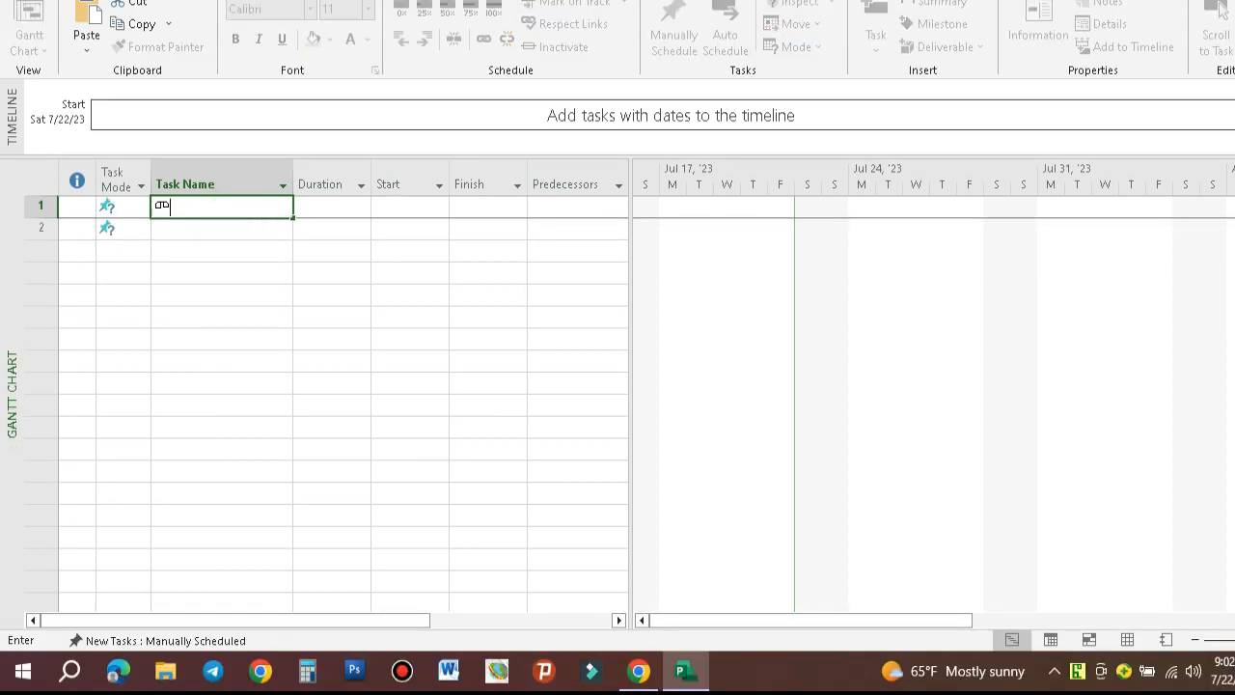
{"action": "key", "text": "BackSpace"}
{"action": "type", "text": "ገ"}
{"action": "type", "text": "ገንዘ"}
{"action": "type", "text": "ብ መሰብሰብ"}
{"action": "key", "text": "Return"}
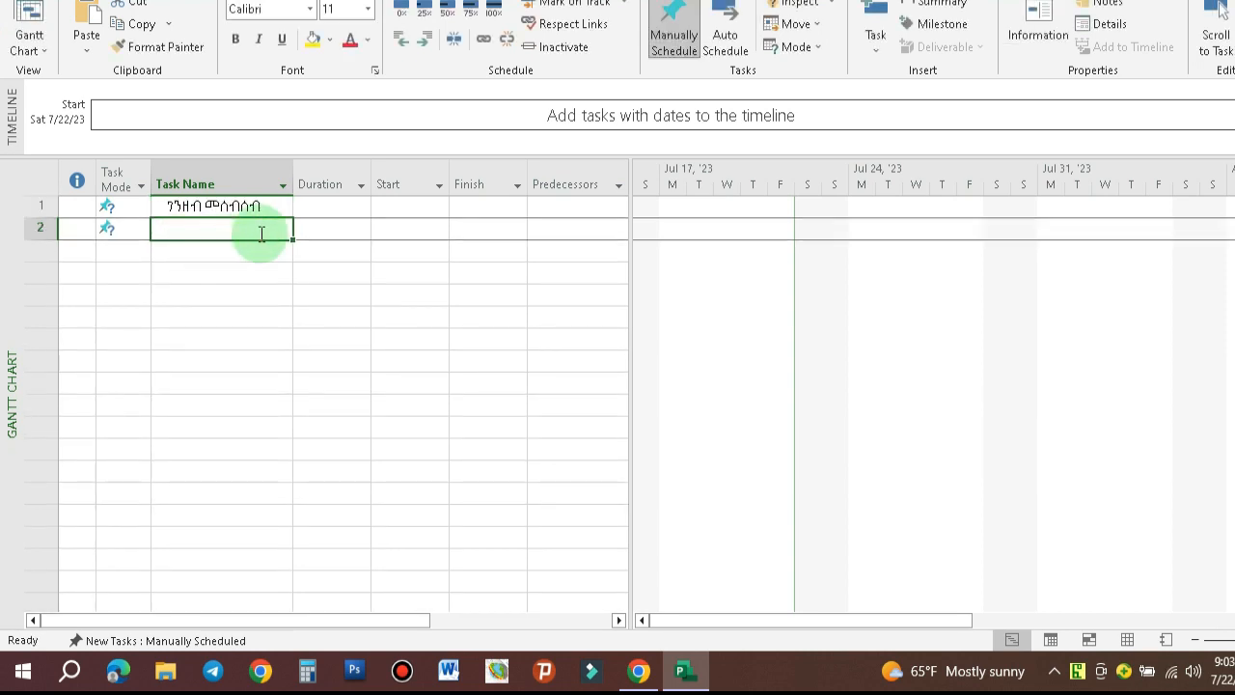
Add a second task named መ መ below the first one
{"action": "type", "text": "መ"}
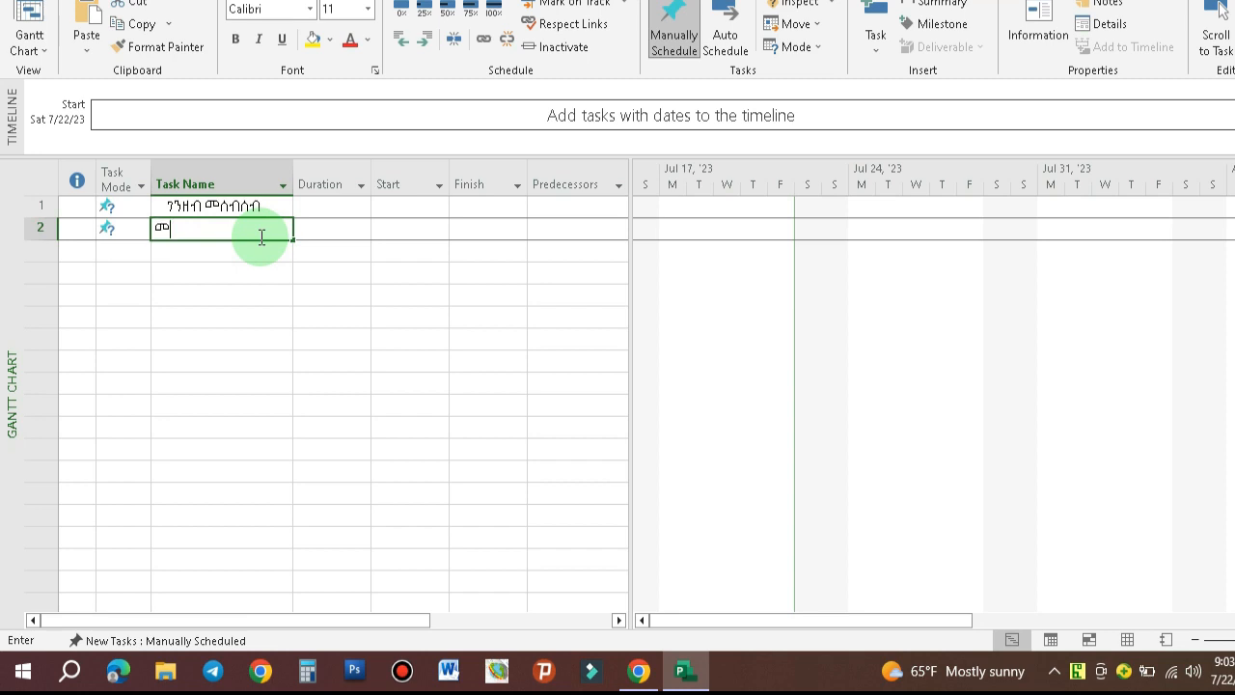
{"action": "type", "text": " መ"}
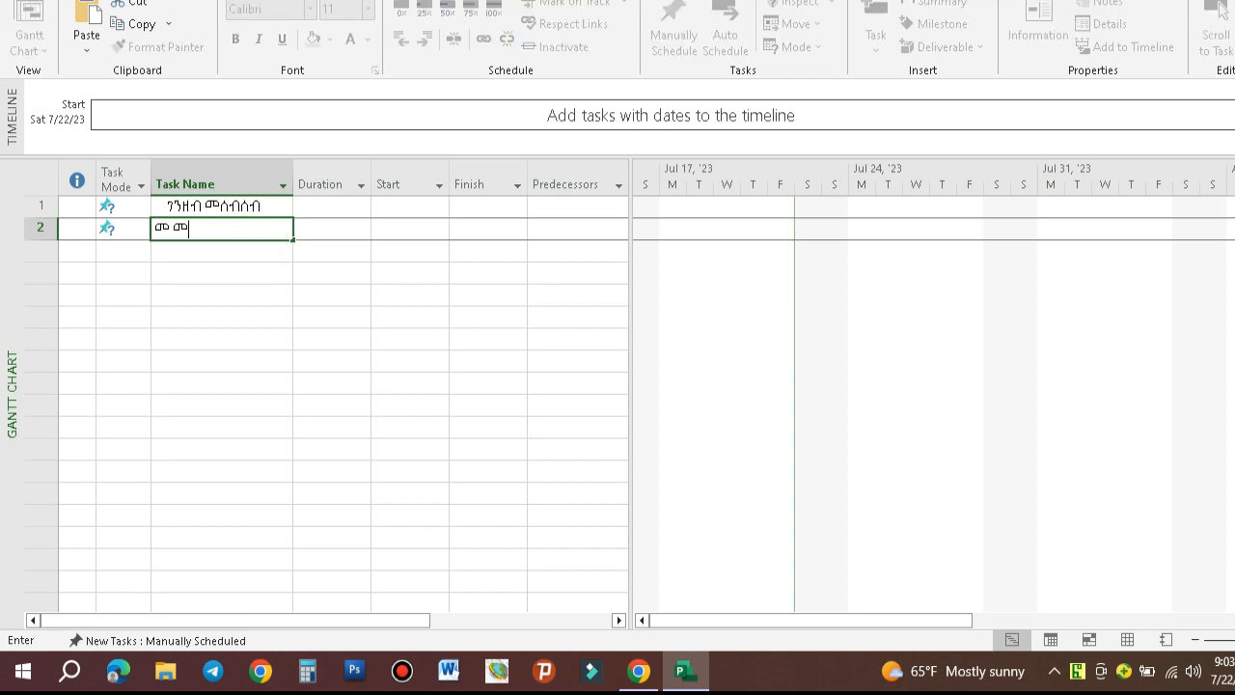
{"action": "left_click", "coordinate": [259, 239]}
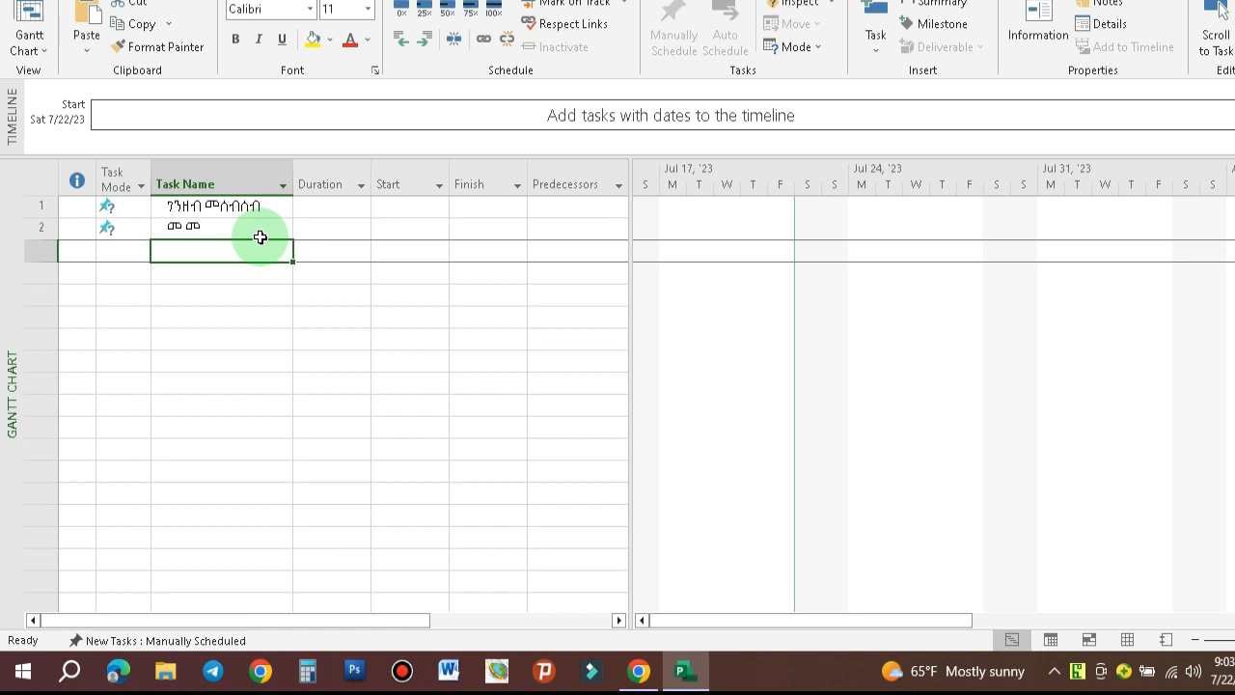
Add a third task named ቁ and a fourth task named መ
{"action": "type", "text": "ቀቁ"}
{"action": "key", "text": "BackSpace"}
{"action": "key", "text": "BackSpace"}
{"action": "type", "text": "ቀቁ"}
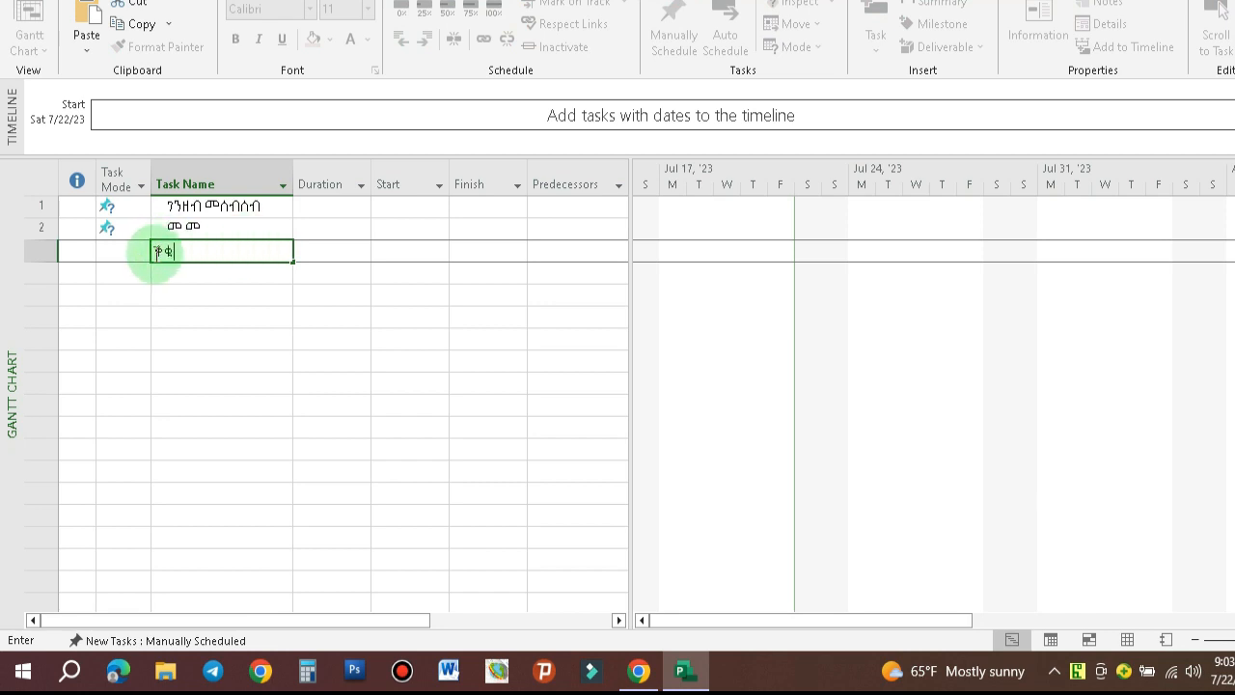
{"action": "left_click", "coordinate": [162, 255]}
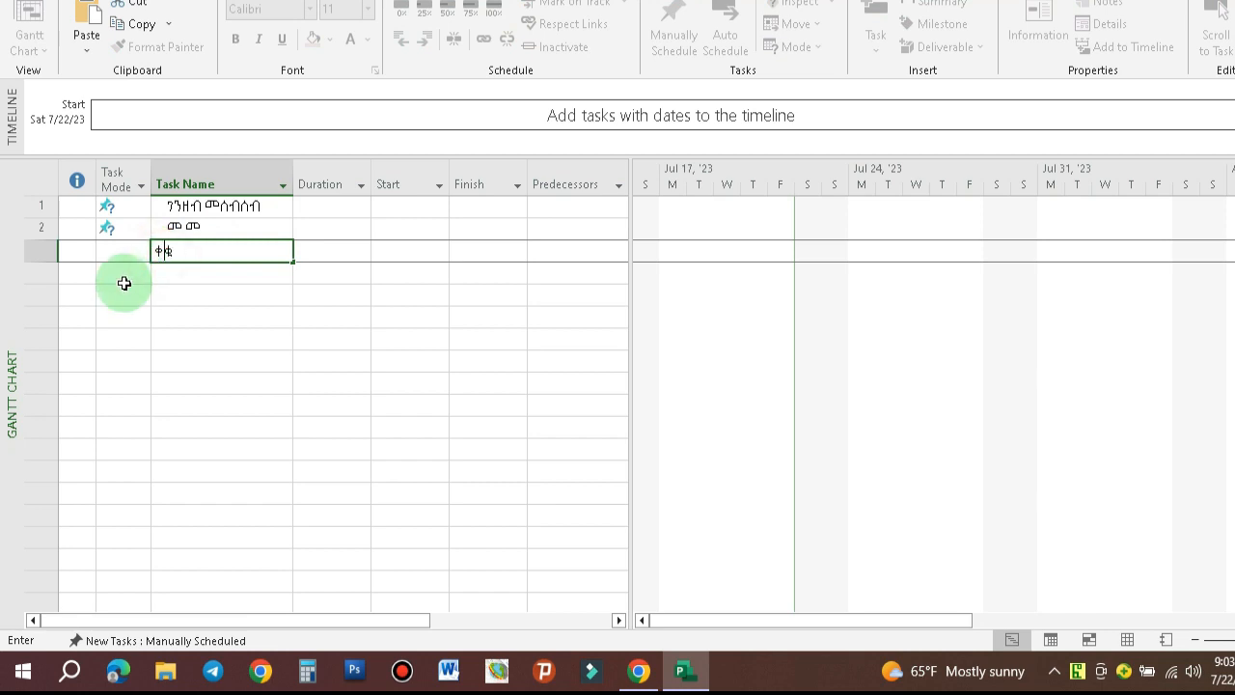
{"action": "key", "text": "BackSpace"}
{"action": "left_click", "coordinate": [200, 276]}
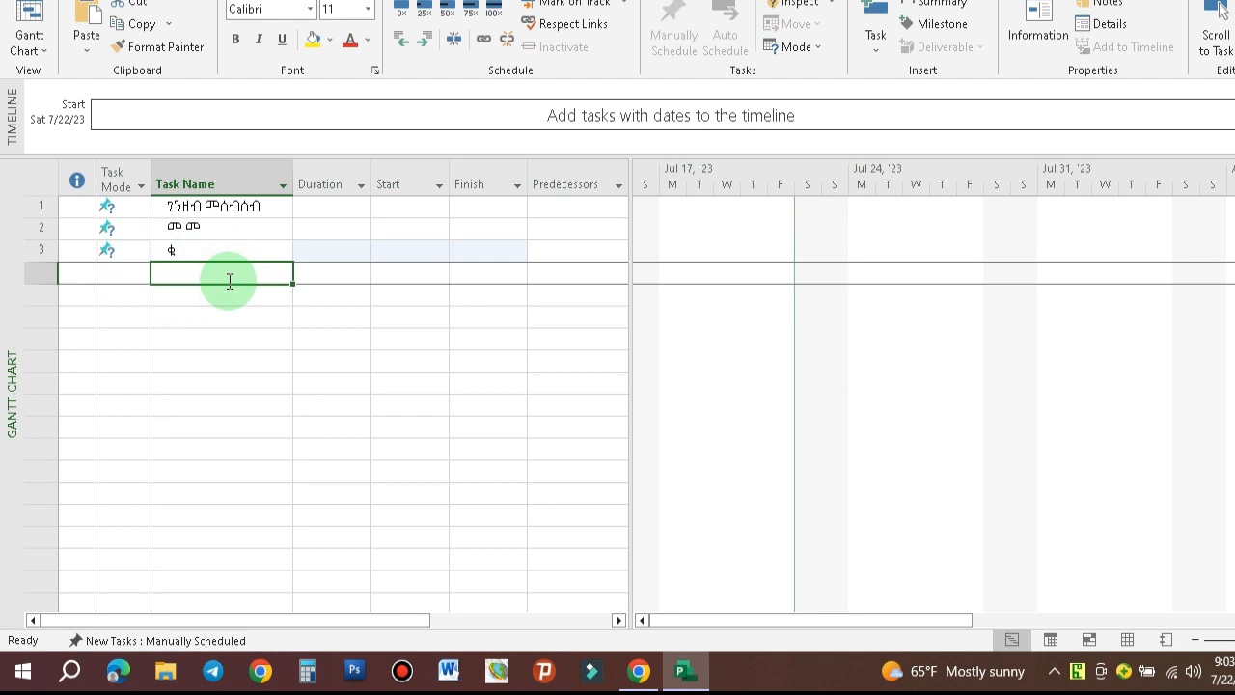
{"action": "type", "text": "መ"}
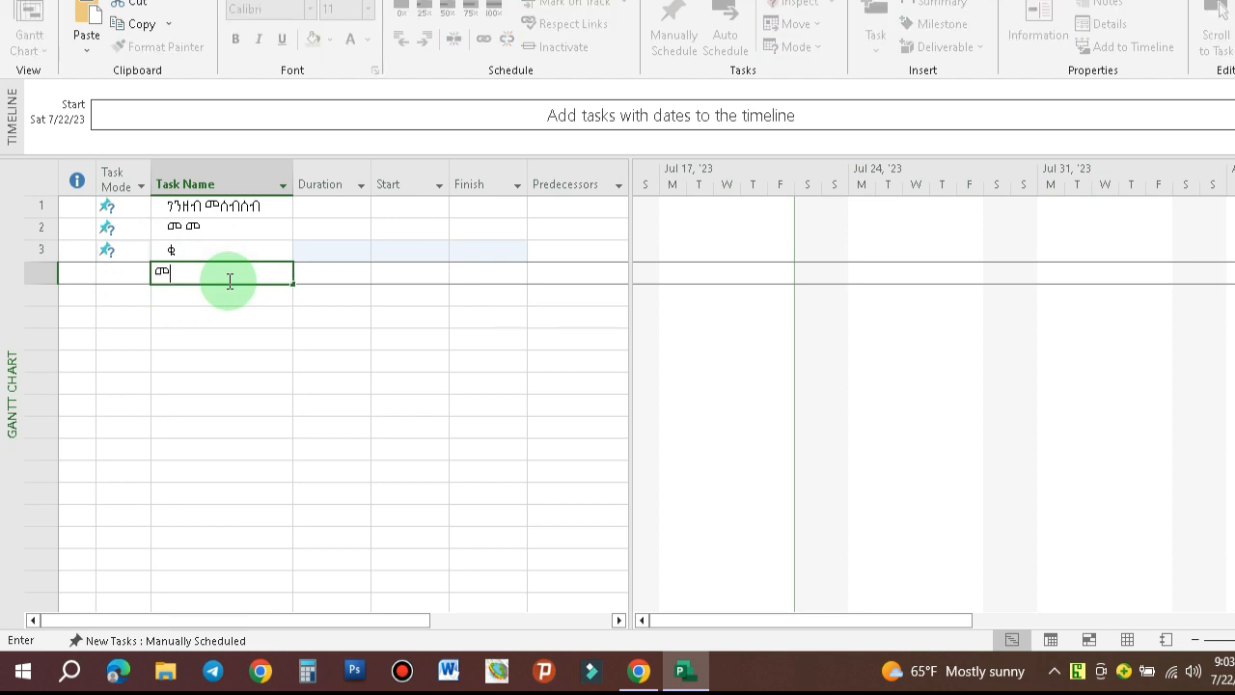
Set the first task's duration to 3 days
{"action": "left_click", "coordinate": [342, 210]}
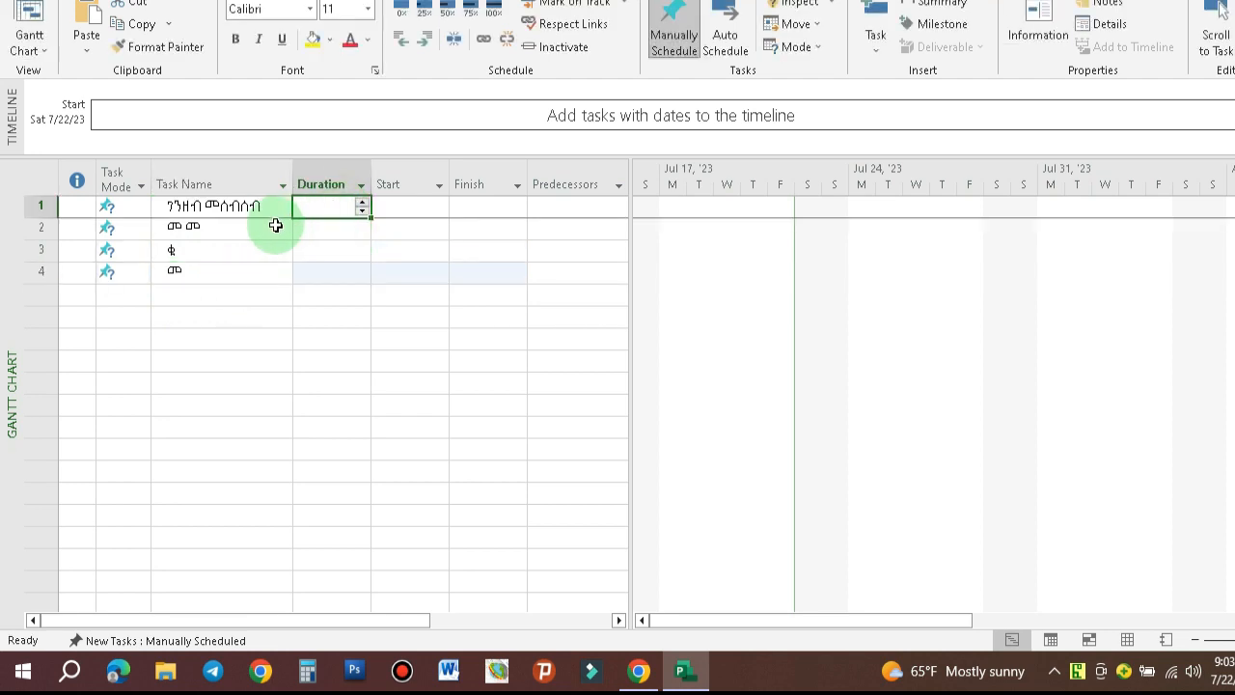
{"action": "left_click", "coordinate": [362, 212]}
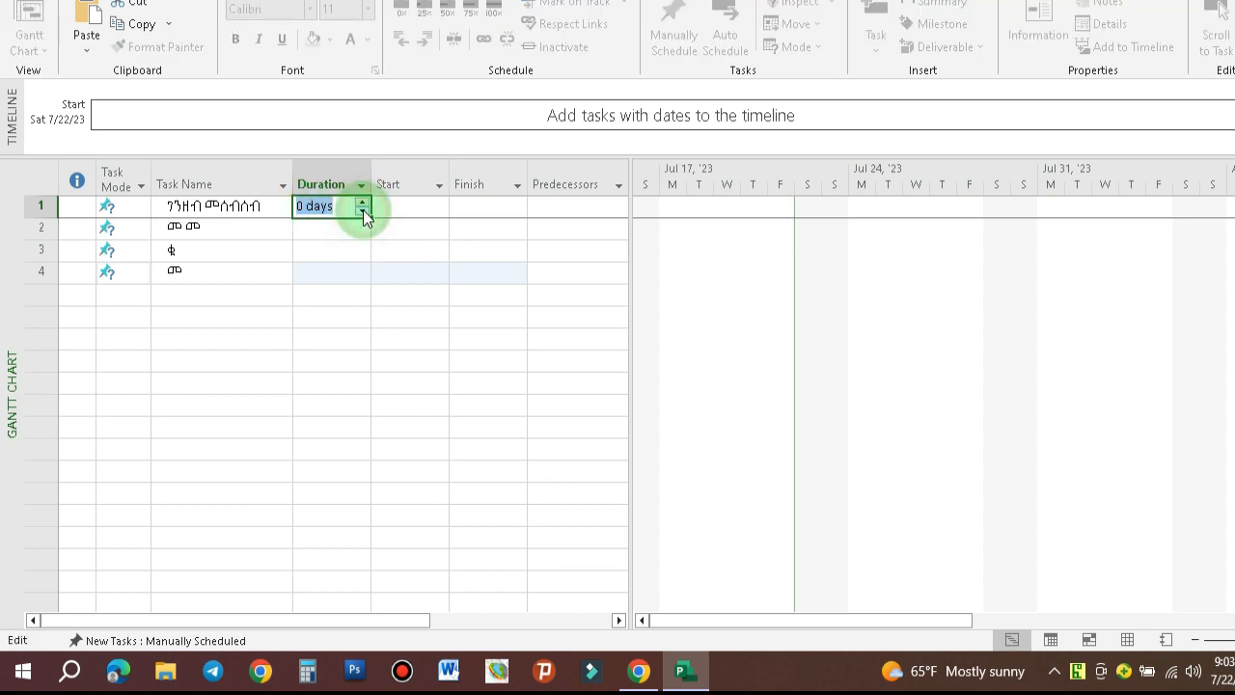
{"action": "left_click", "coordinate": [361, 204]}
{"action": "left_click", "coordinate": [362, 204]}
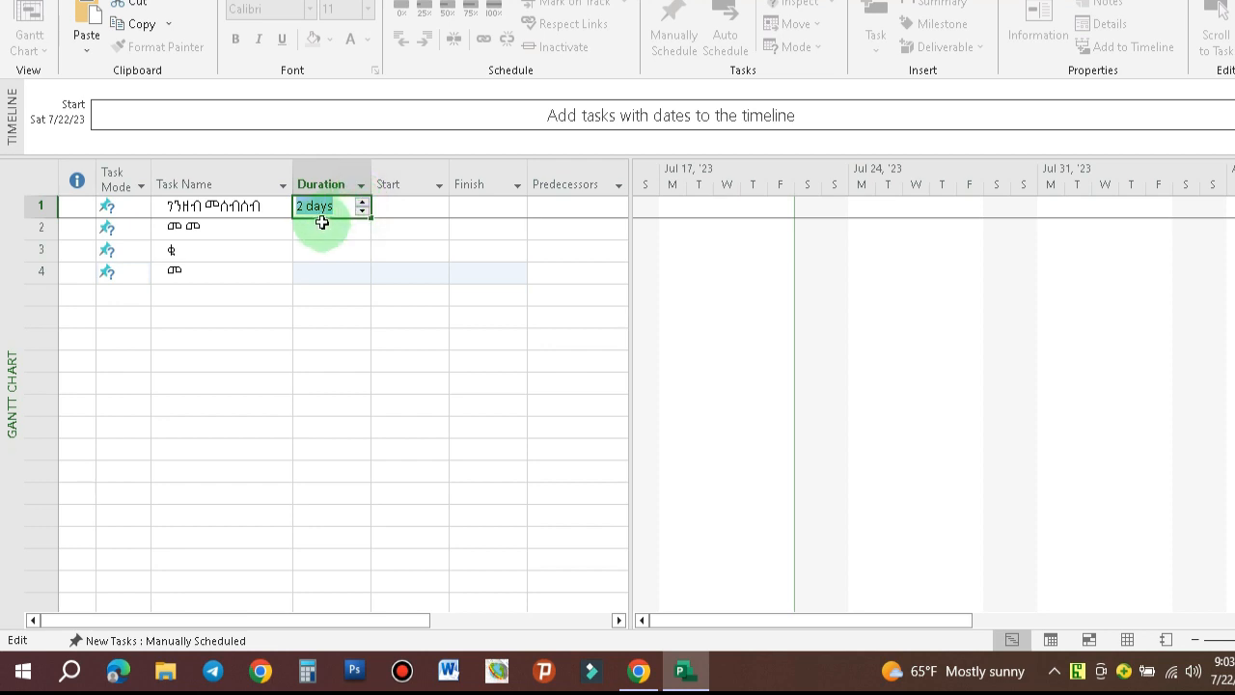
{"action": "left_click", "coordinate": [322, 224]}
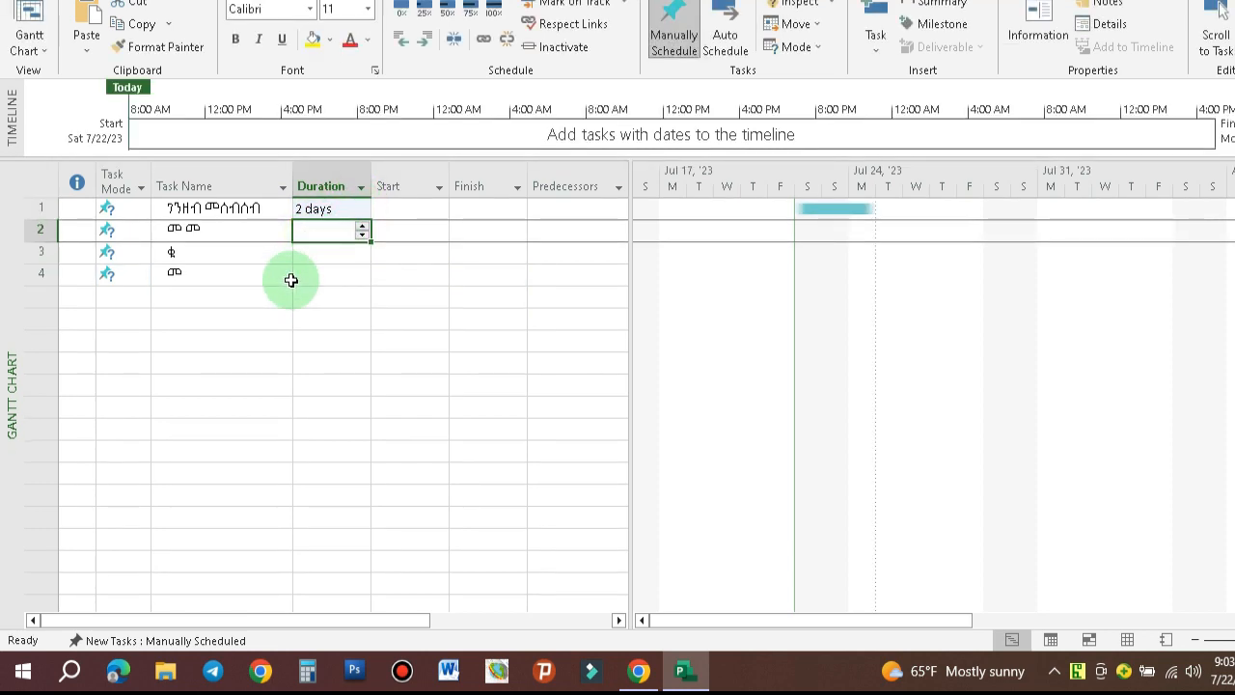
{"action": "left_click", "coordinate": [342, 215]}
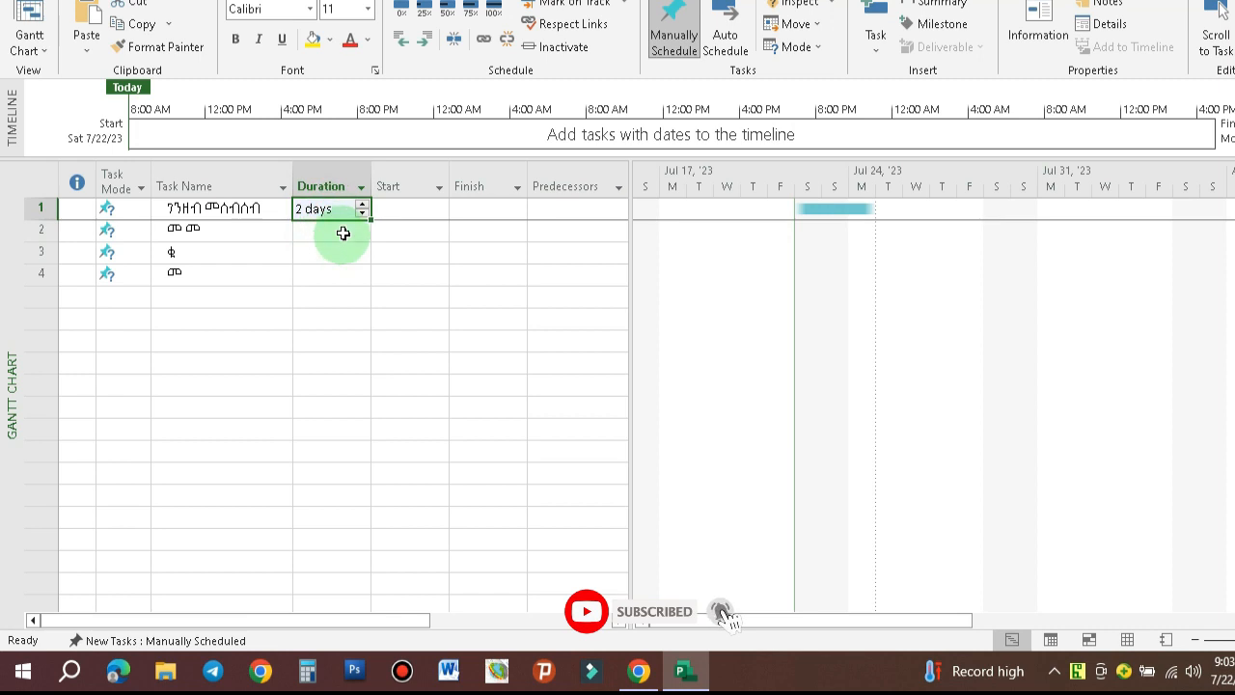
{"action": "left_click", "coordinate": [361, 204]}
{"action": "left_click", "coordinate": [319, 226]}
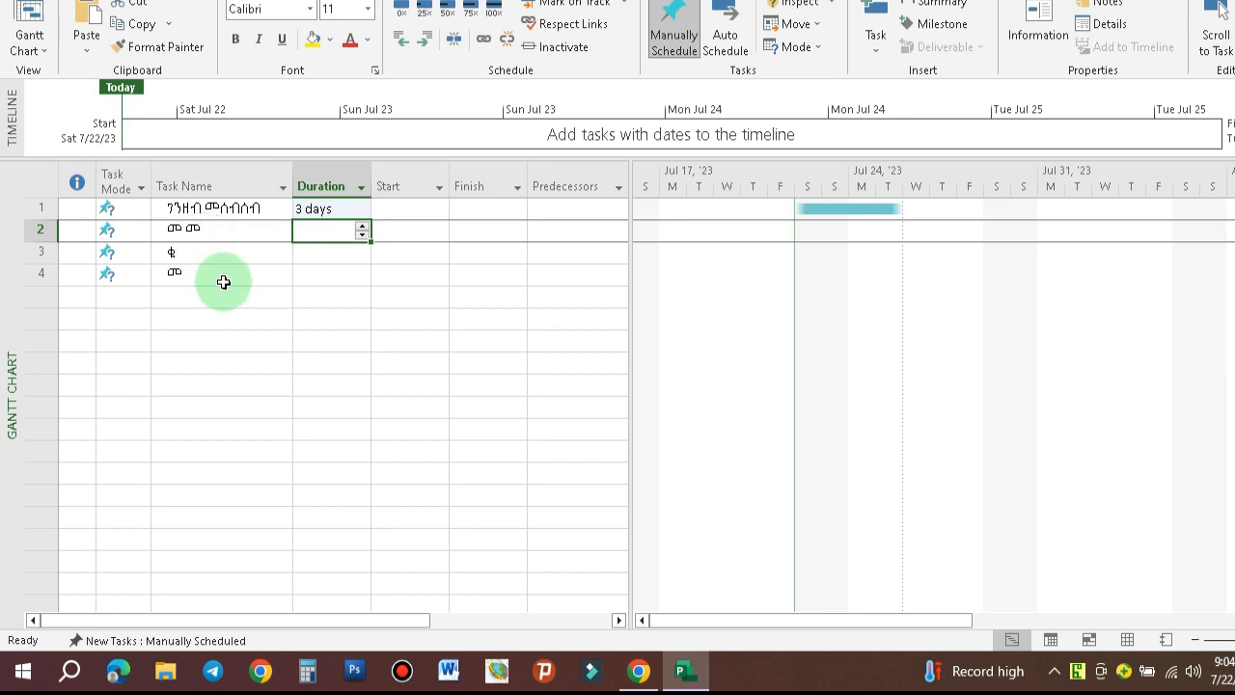
Give the second, third and fourth tasks a duration of 1 day each
{"action": "type", "text": "1"}
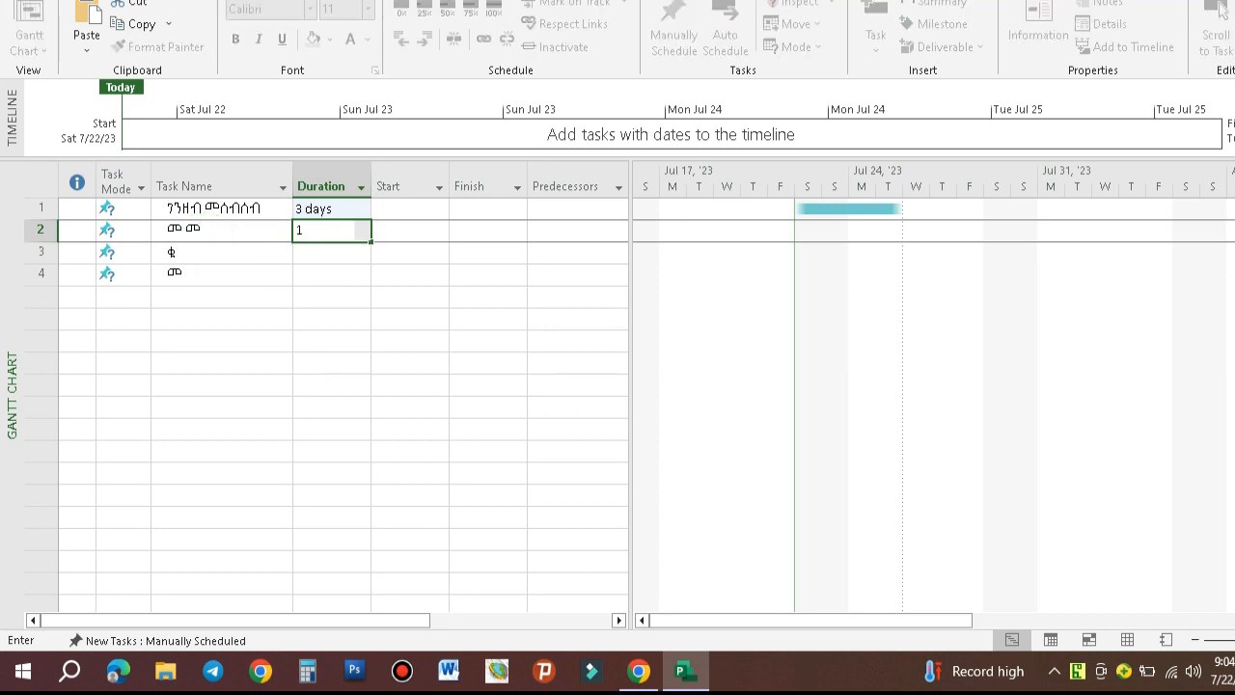
{"action": "key", "text": "Return"}
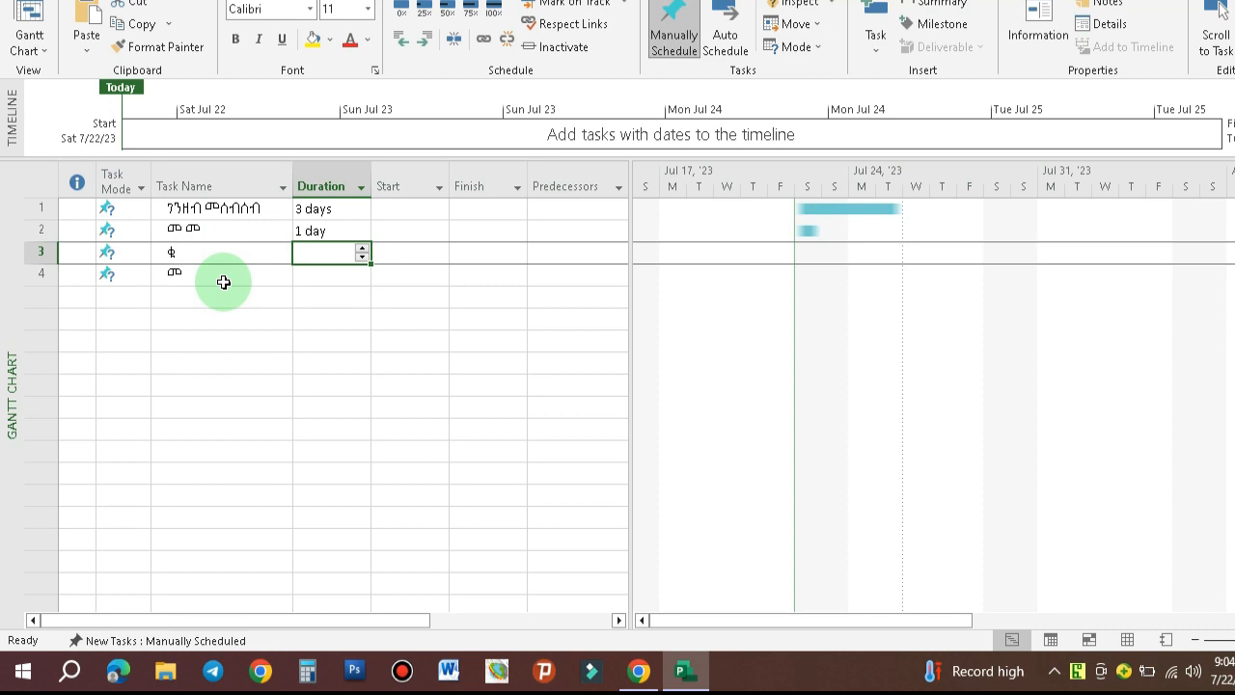
{"action": "type", "text": "1"}
{"action": "key", "text": "Return"}
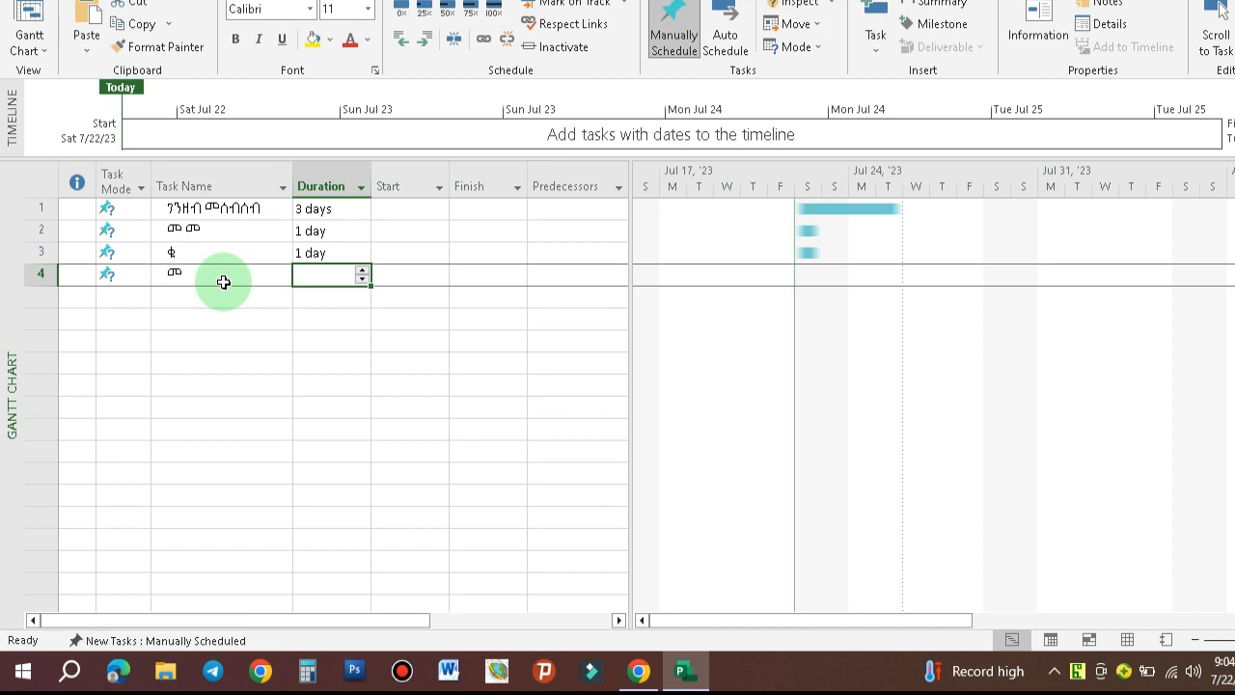
{"action": "key", "text": "Return"}
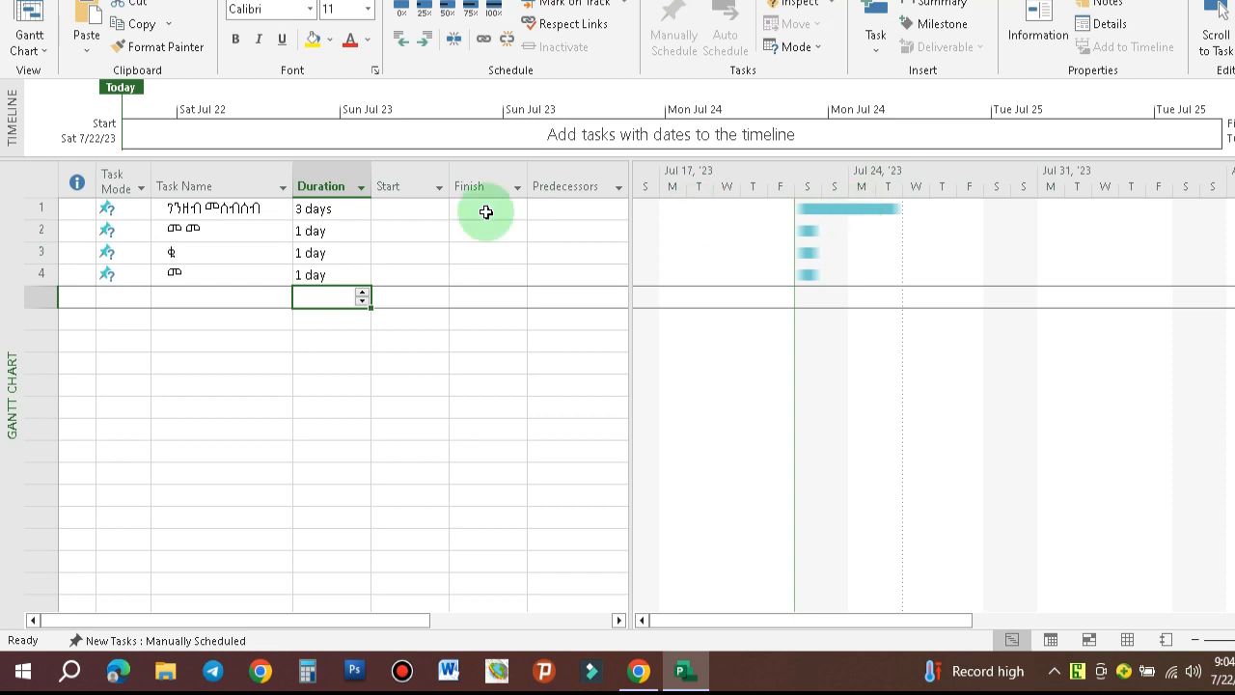
Set the first task's start date to Sunday, July 23, 2023
{"action": "left_click", "coordinate": [410, 200]}
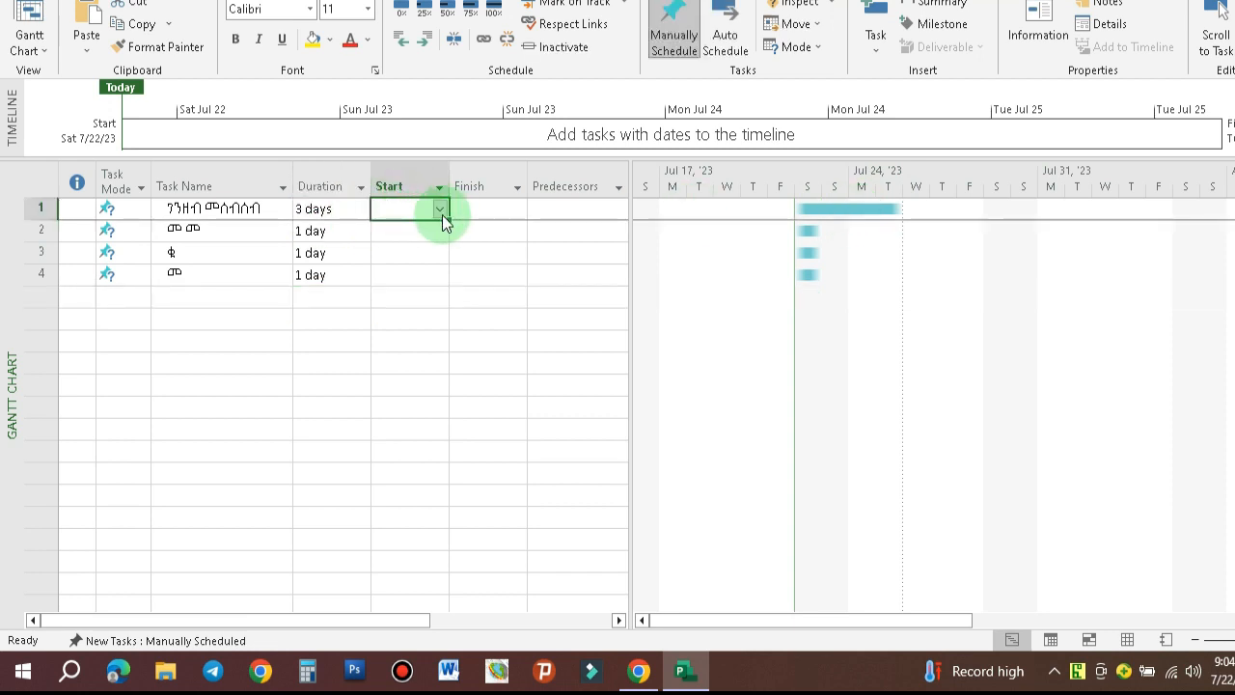
{"action": "left_click", "coordinate": [440, 209]}
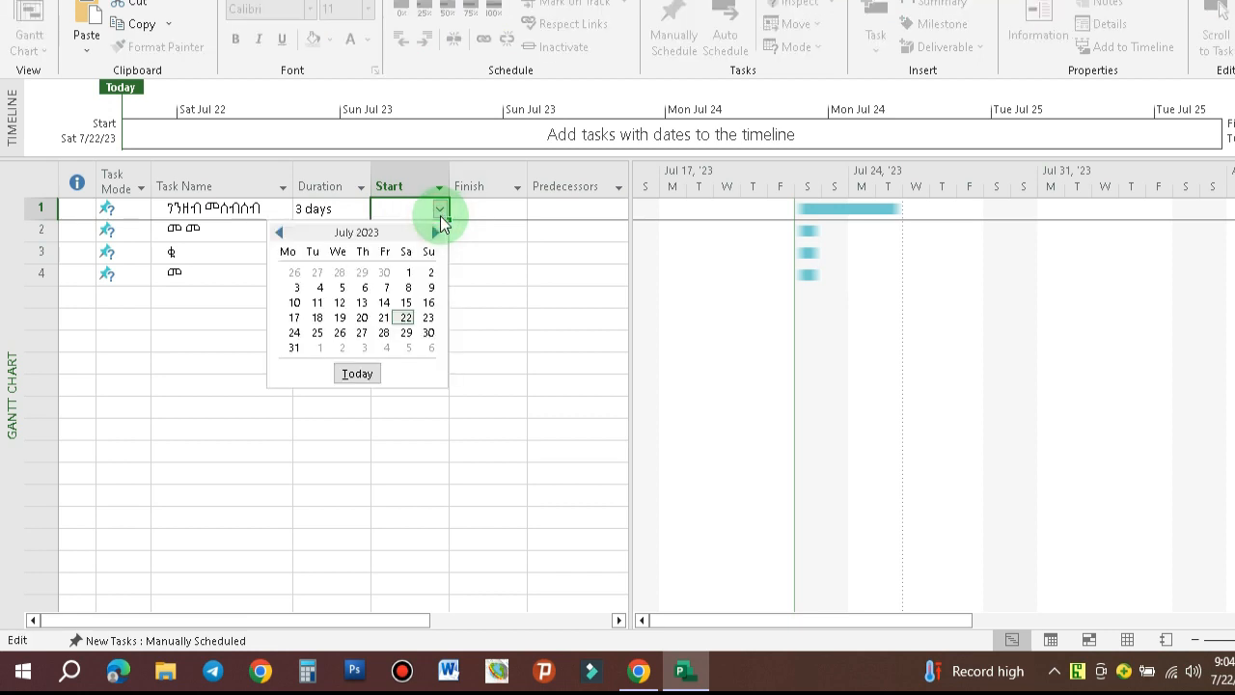
{"action": "left_click", "coordinate": [431, 322]}
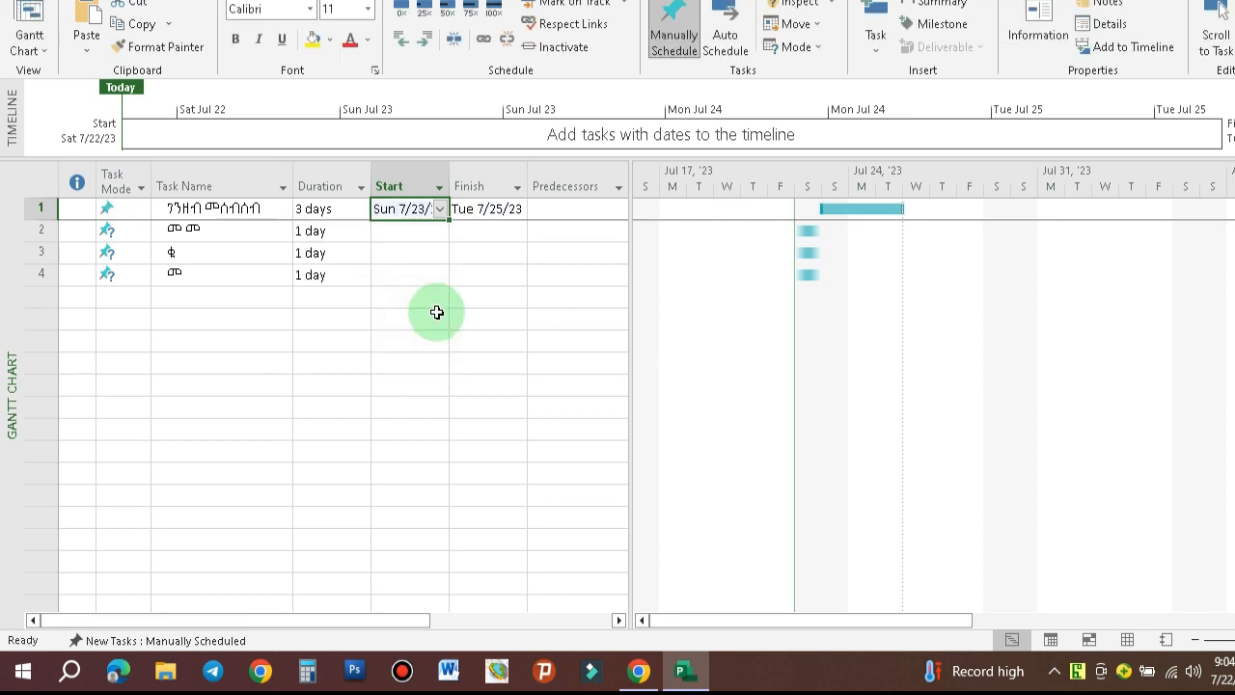
{"action": "left_click", "coordinate": [841, 205]}
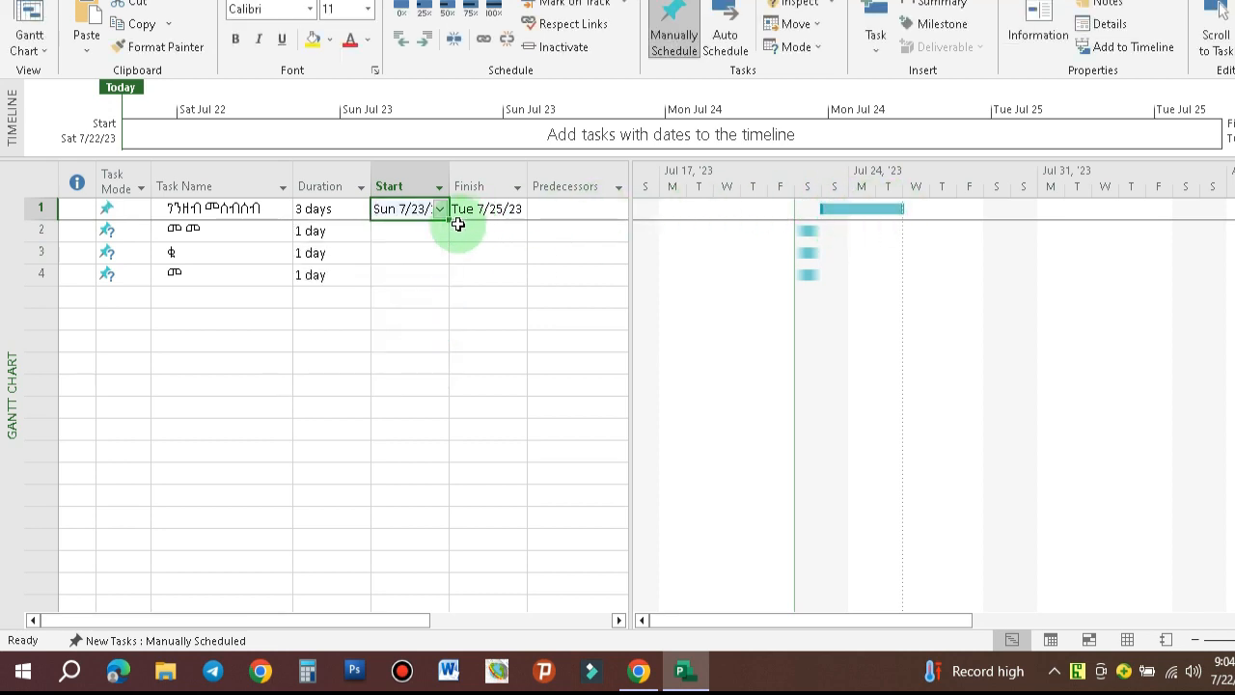
Set the second task's start date to Tuesday, July 25, 2023
{"action": "left_click", "coordinate": [553, 211]}
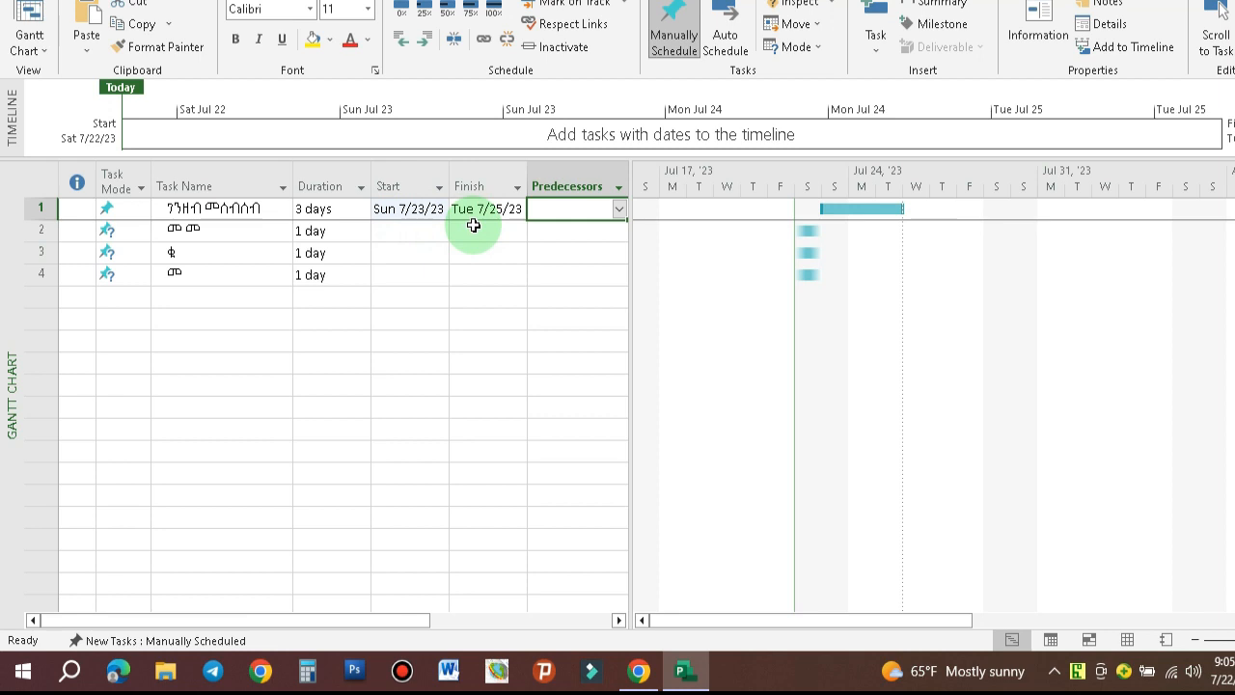
{"action": "left_click", "coordinate": [392, 234]}
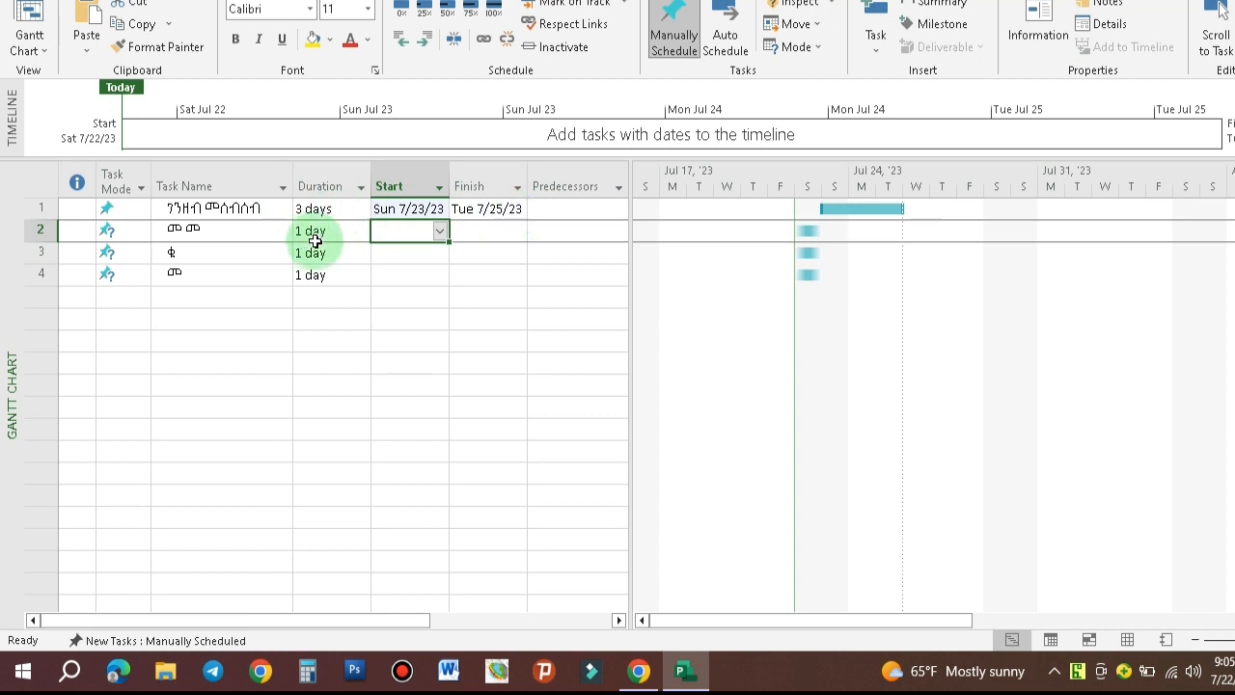
{"action": "left_click", "coordinate": [440, 233]}
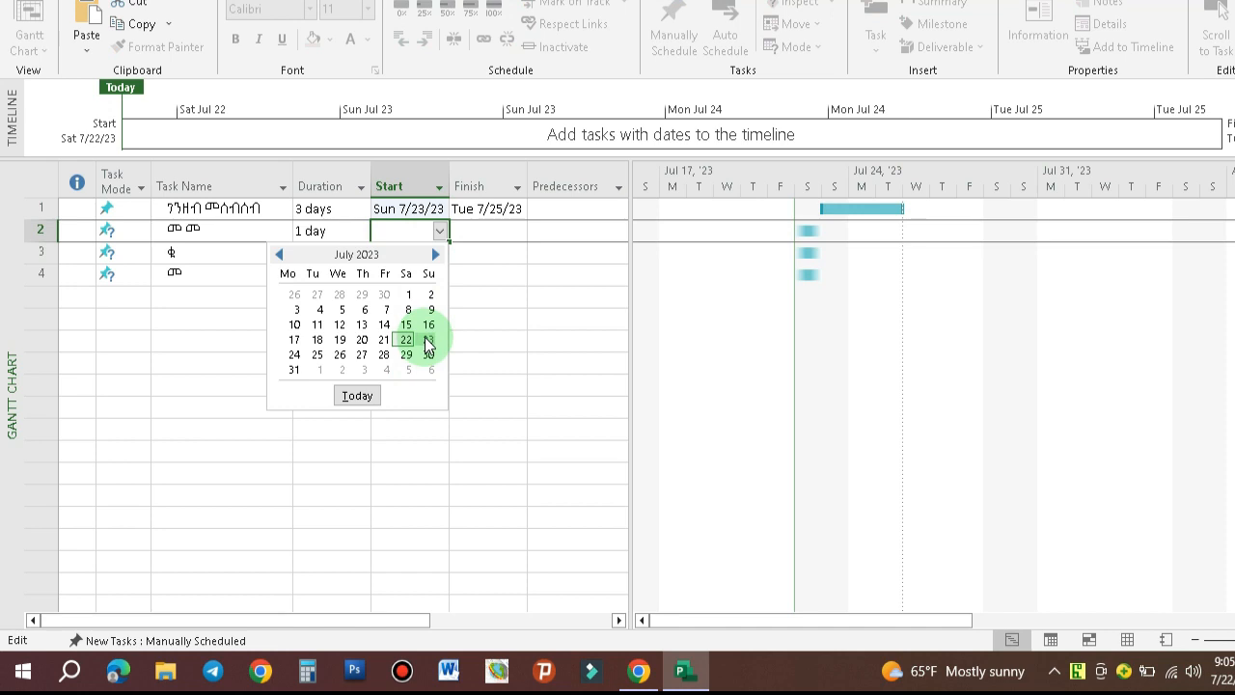
{"action": "left_click", "coordinate": [319, 356]}
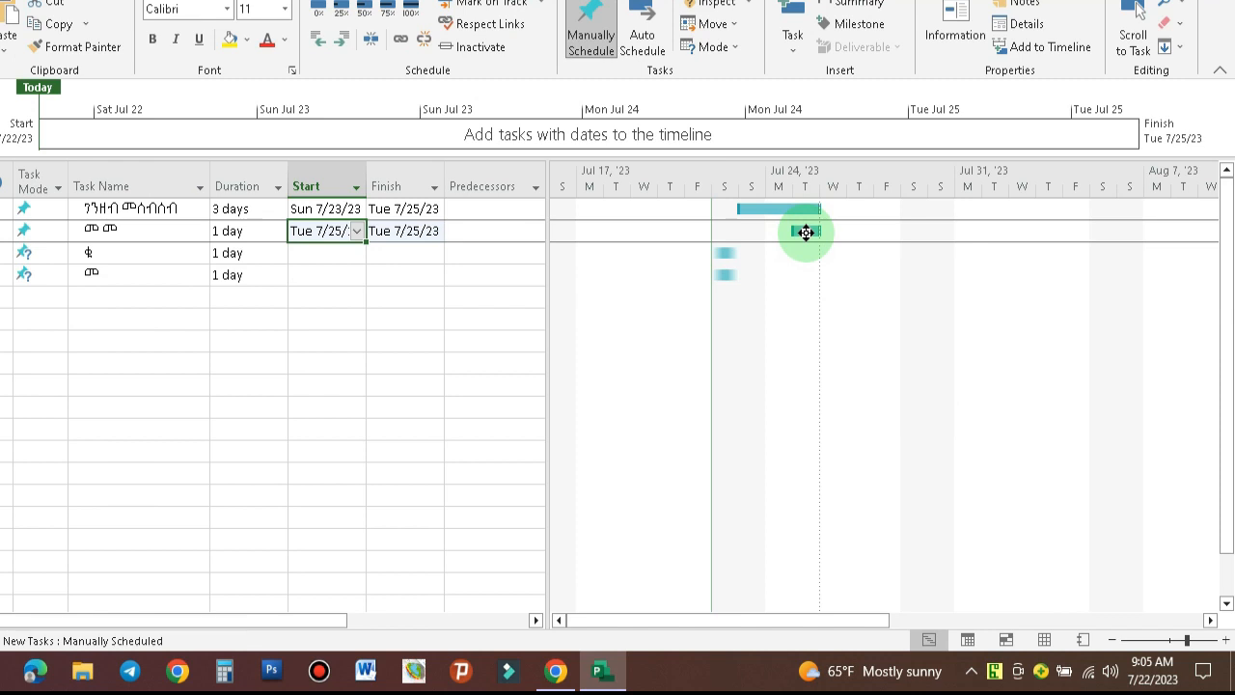
Set the third task's start date to Monday, July 24, 2023, and widen the Finish column slightly
{"action": "left_click", "coordinate": [335, 254]}
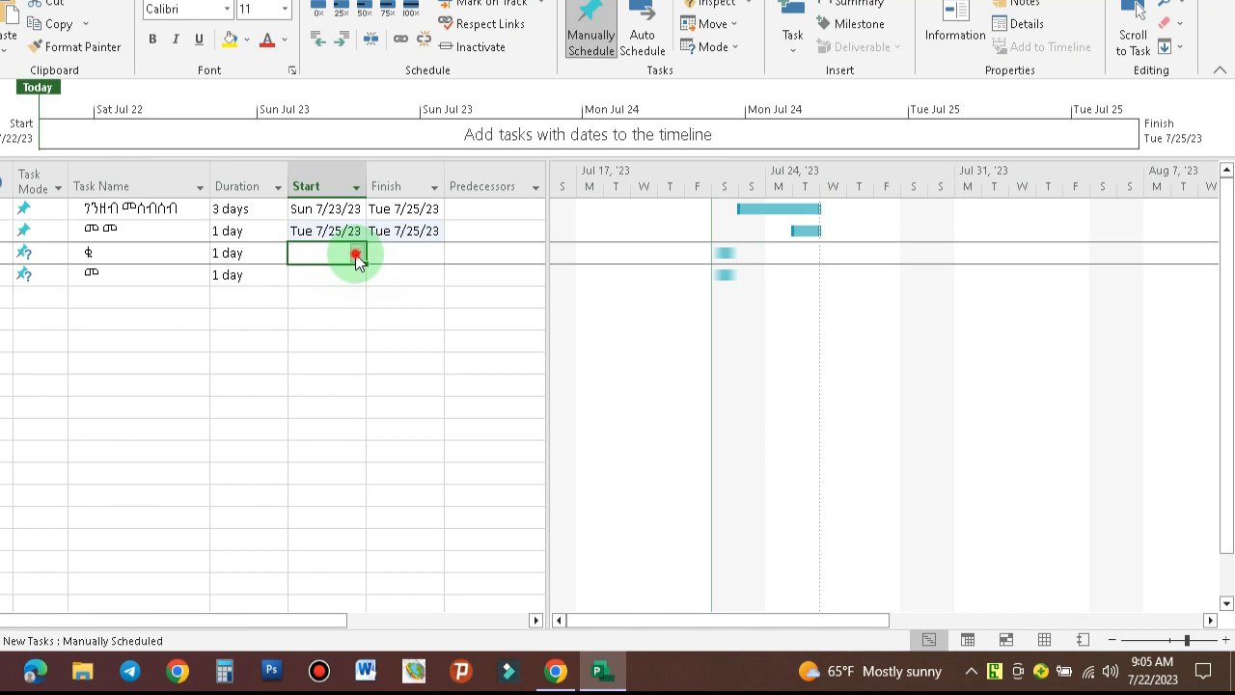
{"action": "left_click", "coordinate": [356, 254]}
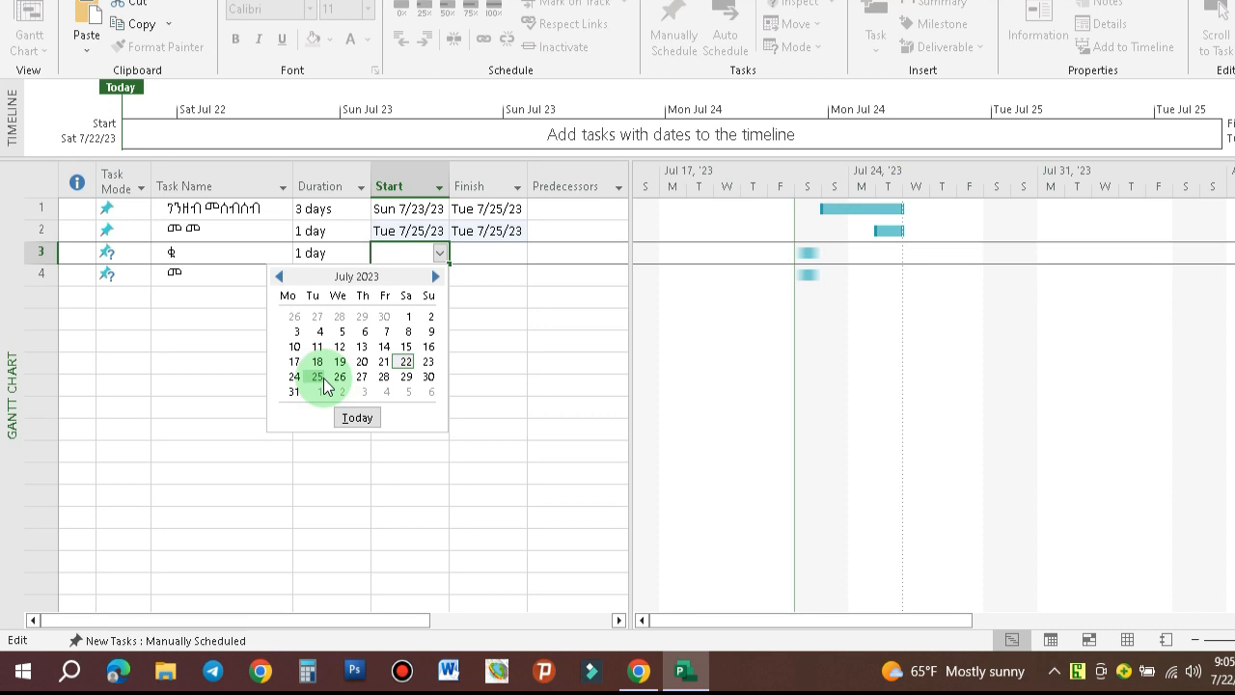
{"action": "left_click", "coordinate": [295, 378]}
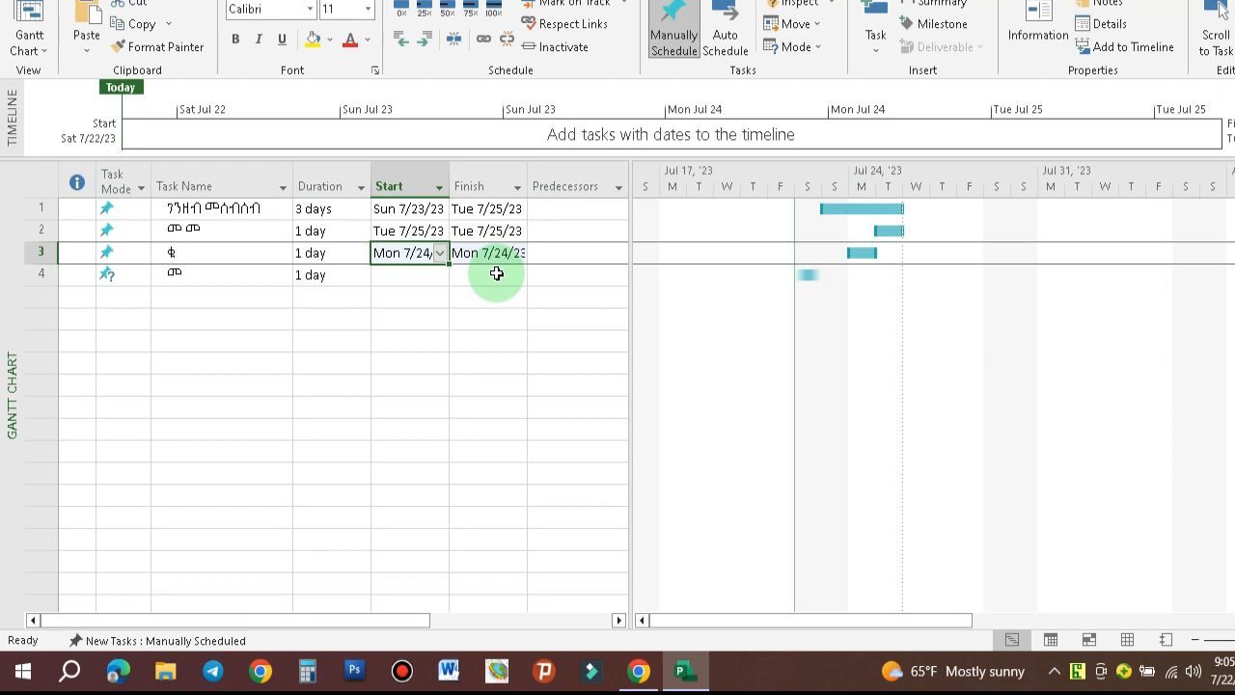
{"action": "mouse_move", "coordinate": [528, 177]}
{"action": "left_mouse_down"}
{"action": "mouse_move", "coordinate": [569, 176]}
{"action": "mouse_move", "coordinate": [538, 177]}
{"action": "left_mouse_up"}
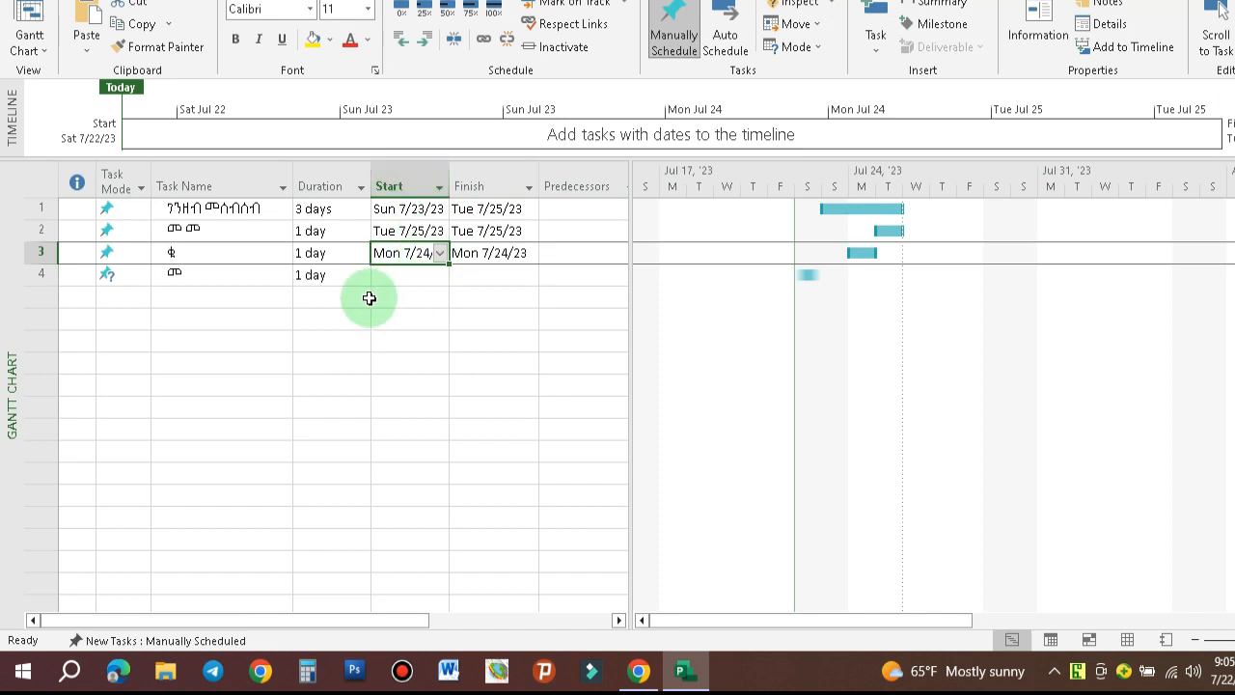
Set the fourth task's start date to Saturday, July 29, 2023
{"action": "left_click", "coordinate": [324, 275]}
{"action": "left_click", "coordinate": [406, 275]}
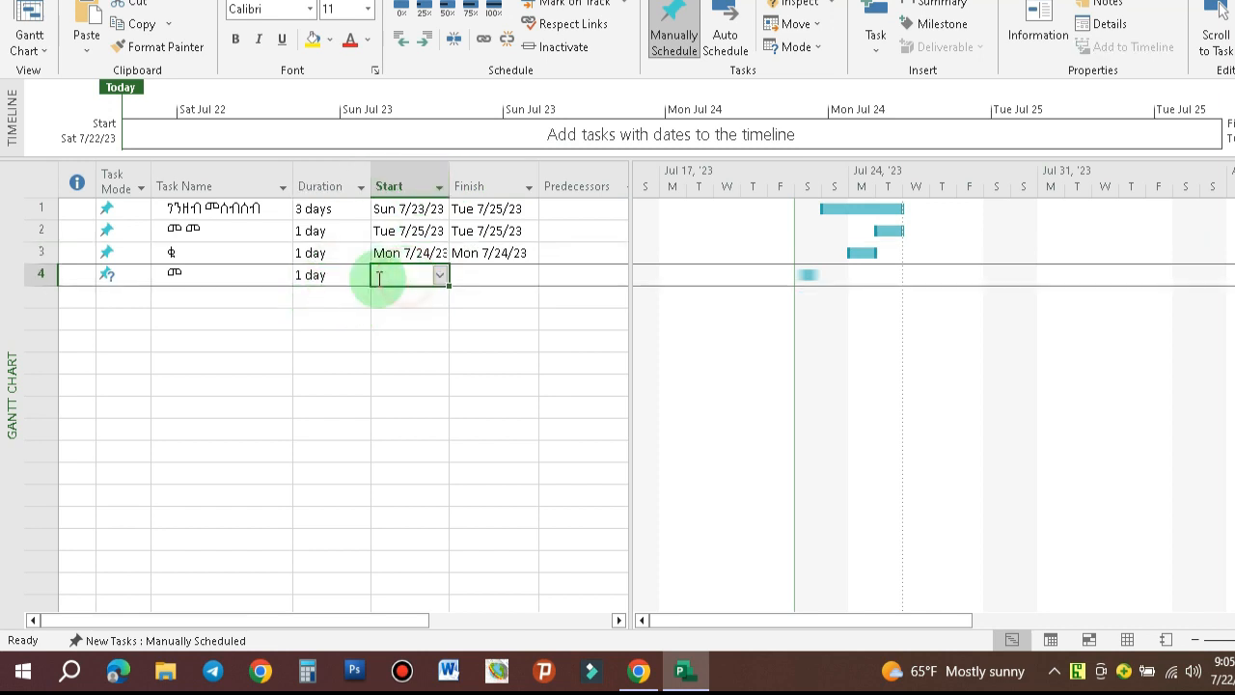
{"action": "left_click", "coordinate": [440, 276]}
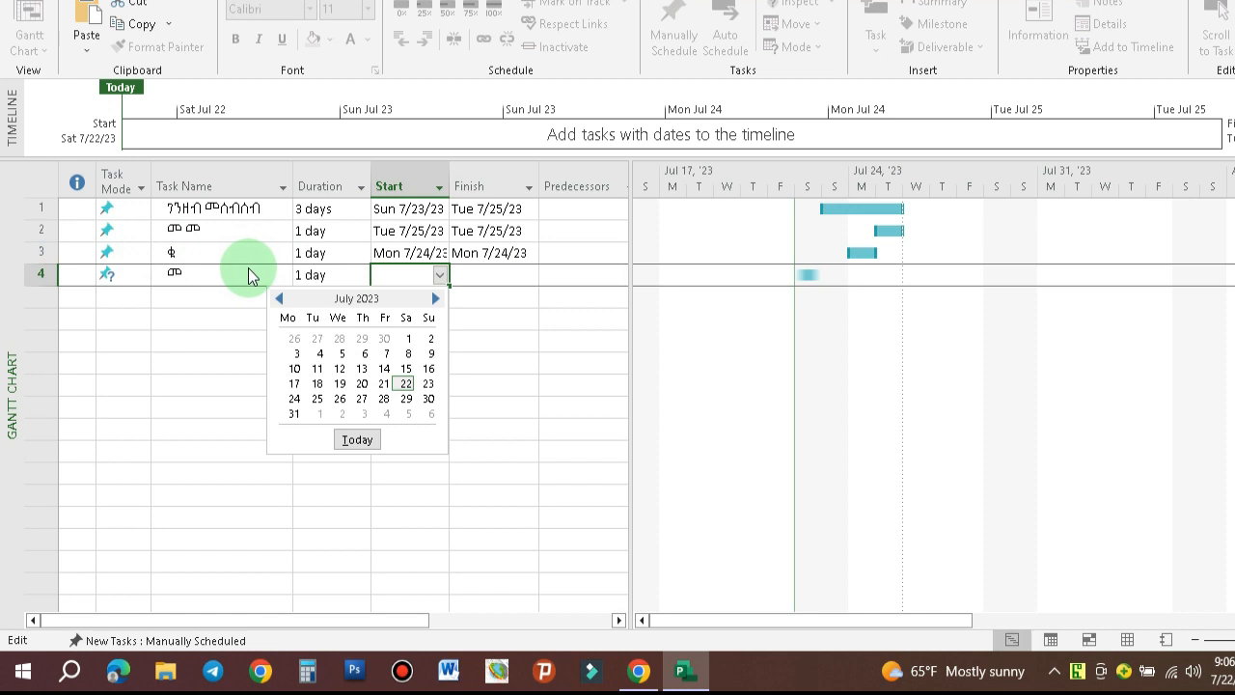
{"action": "left_click", "coordinate": [407, 400]}
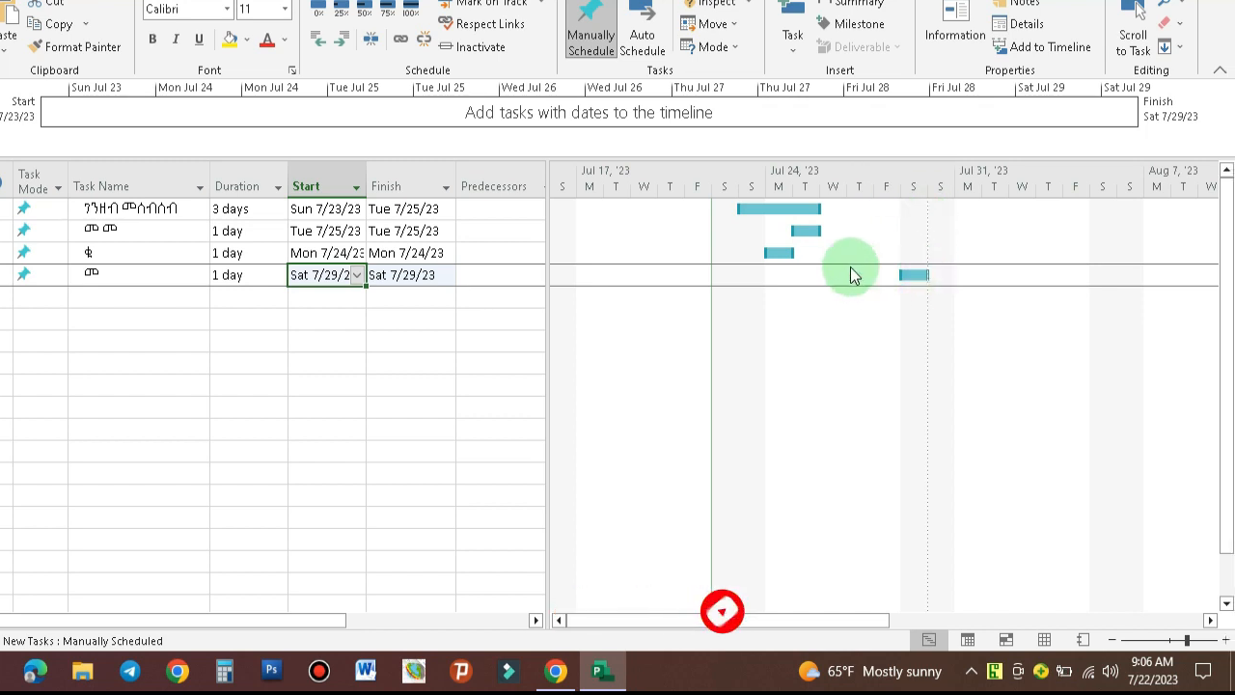
{"action": "left_click", "coordinate": [442, 296]}
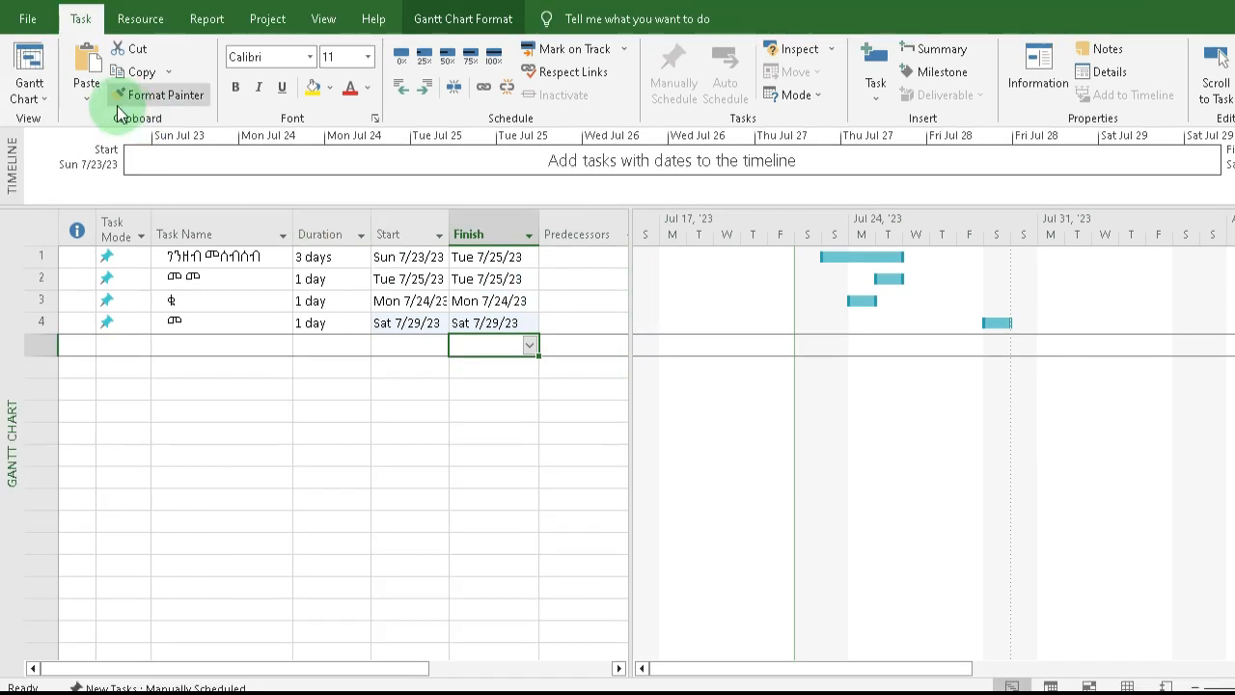
{"action": "left_click", "coordinate": [132, 92]}
{"action": "left_click", "coordinate": [490, 256]}
{"action": "left_click", "coordinate": [416, 257]}
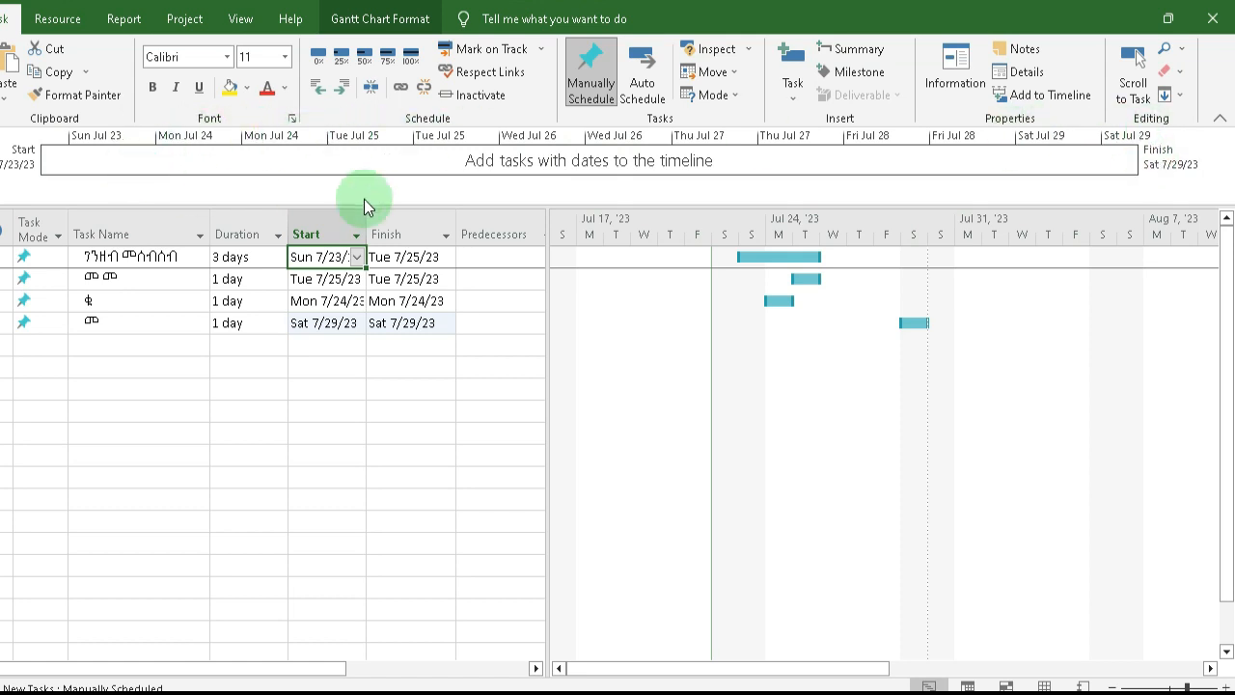
{"action": "left_click", "coordinate": [175, 305]}
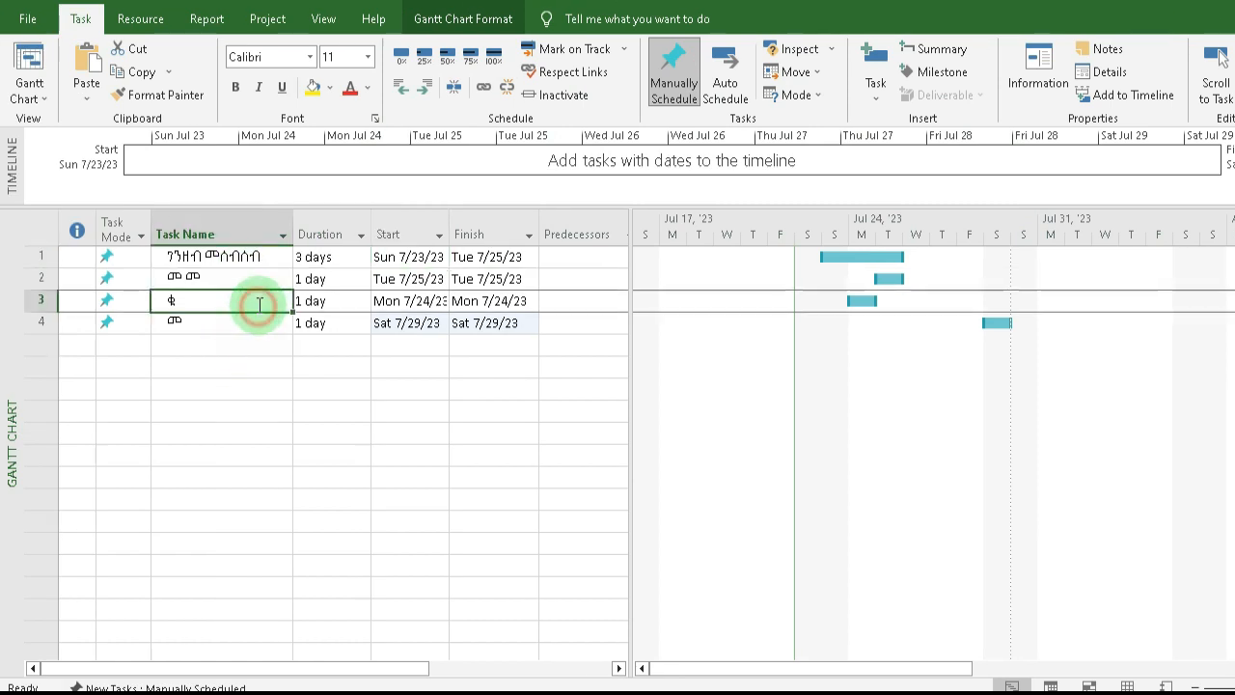
{"action": "left_click", "coordinate": [236, 276]}
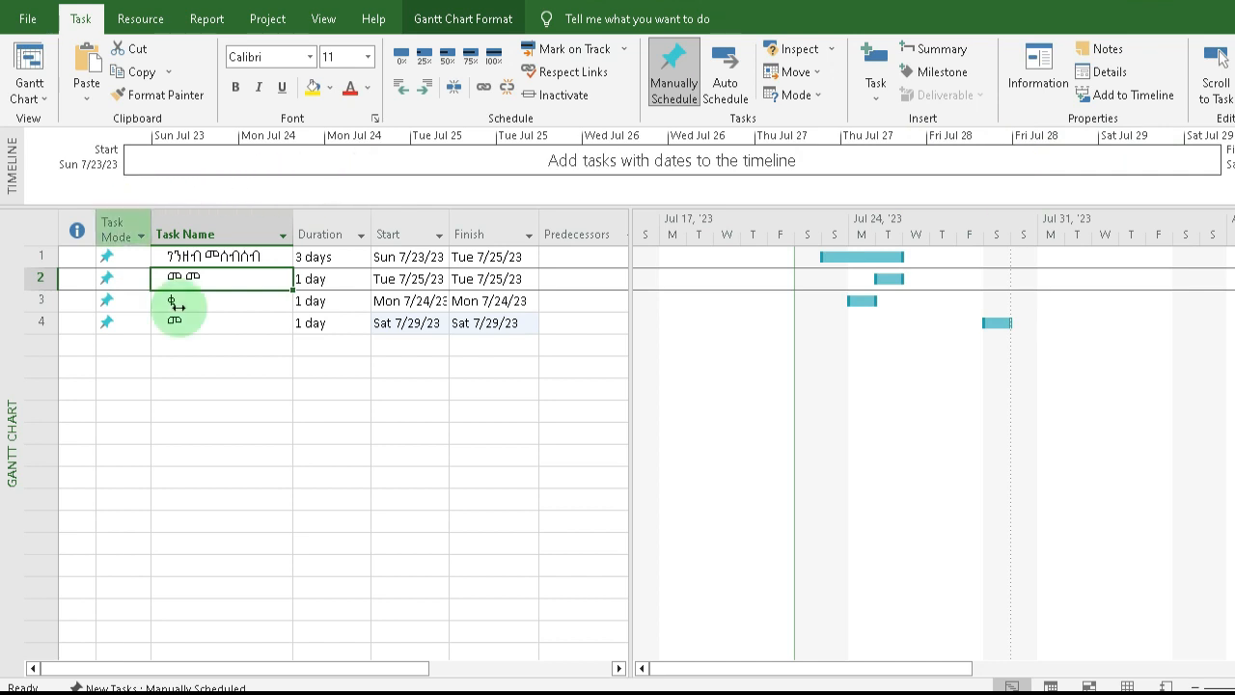
{"action": "left_click", "coordinate": [408, 326]}
{"action": "left_click", "coordinate": [579, 322]}
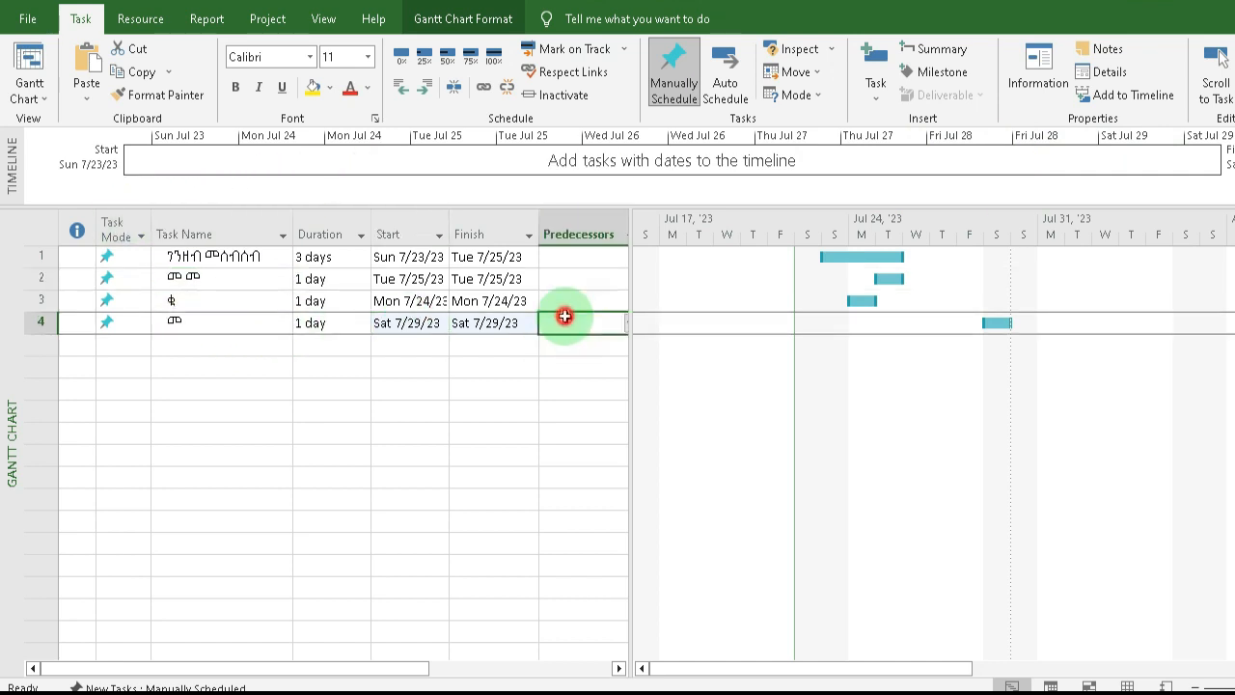
{"action": "left_click", "coordinate": [559, 257]}
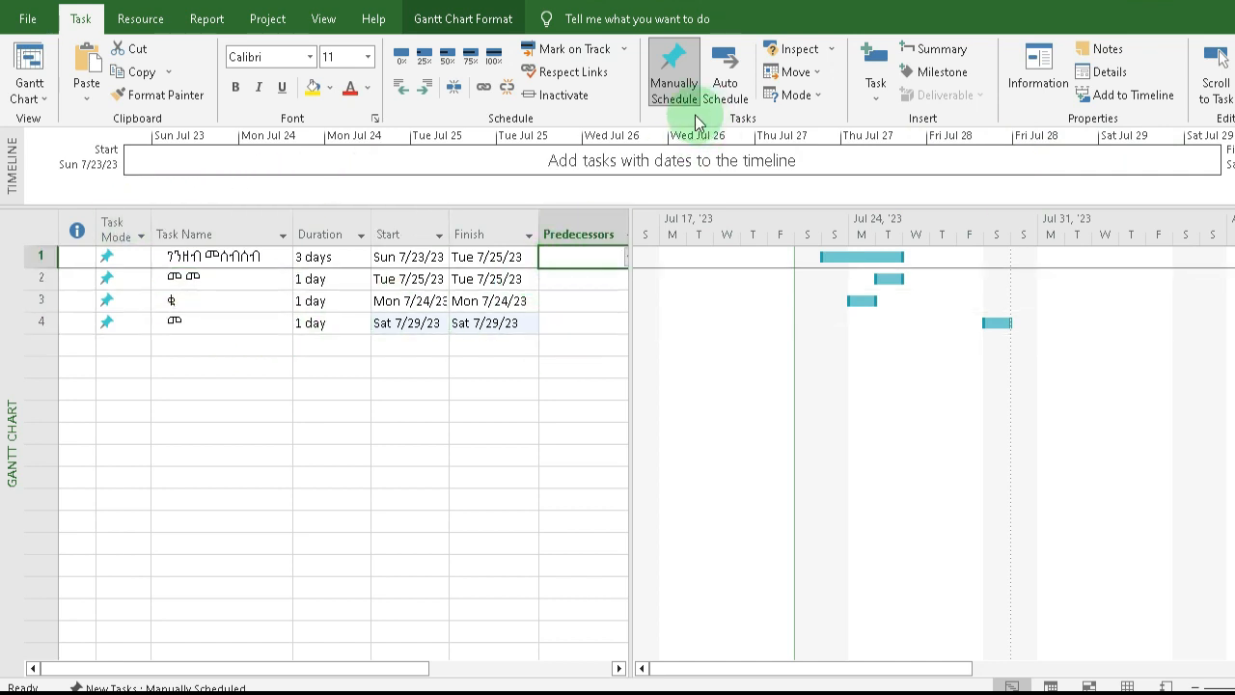
Clear the start and finish dates of all four tasks, and set the first task's duration to 3 days
{"action": "left_click_drag", "start_coordinate": [387, 256], "coordinate": [514, 331]}
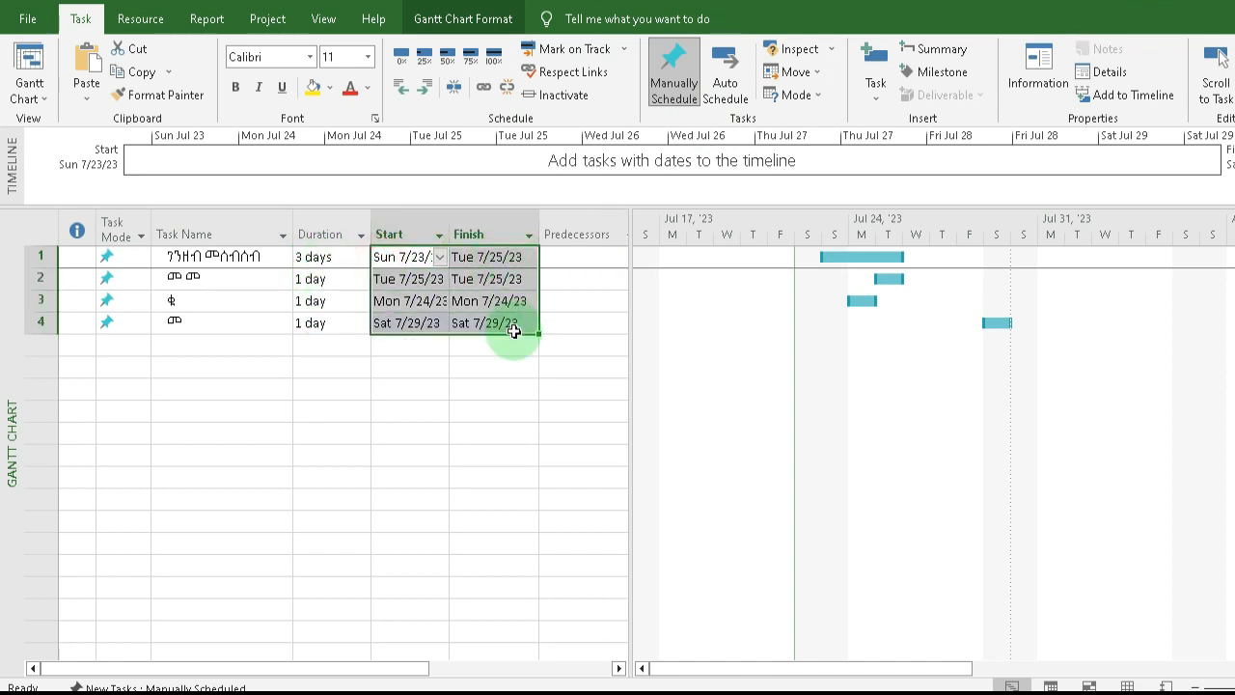
{"action": "key", "text": "Delete"}
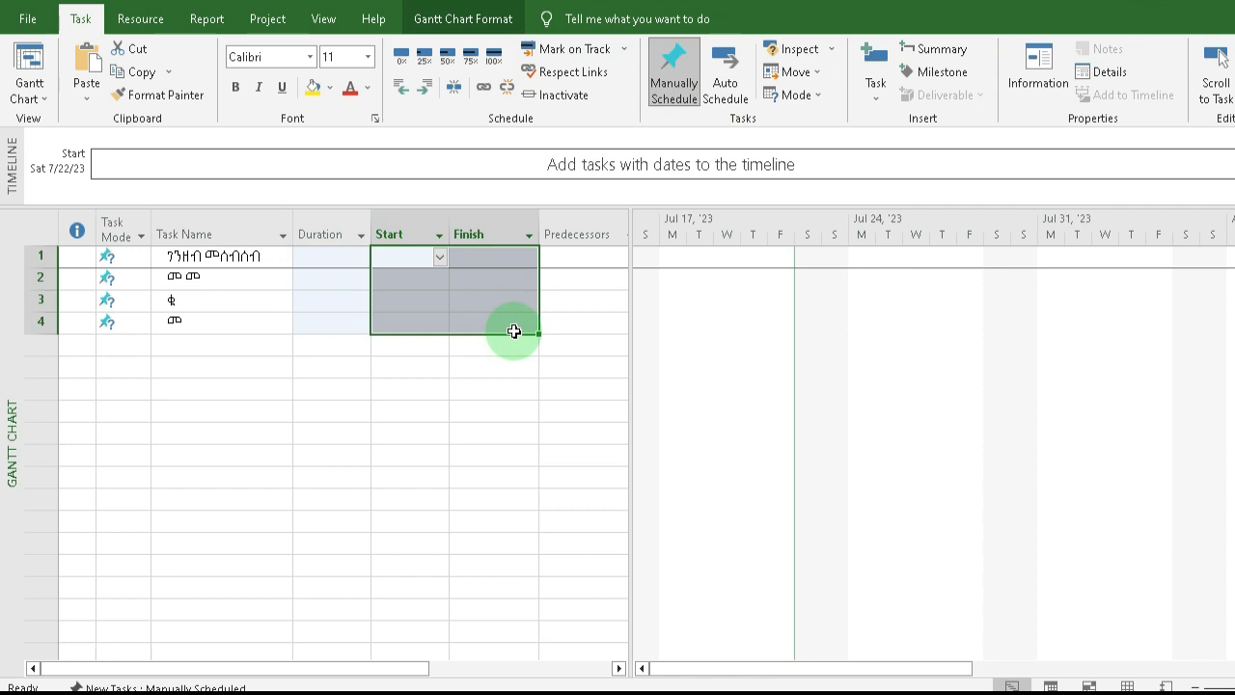
{"action": "left_click", "coordinate": [363, 264]}
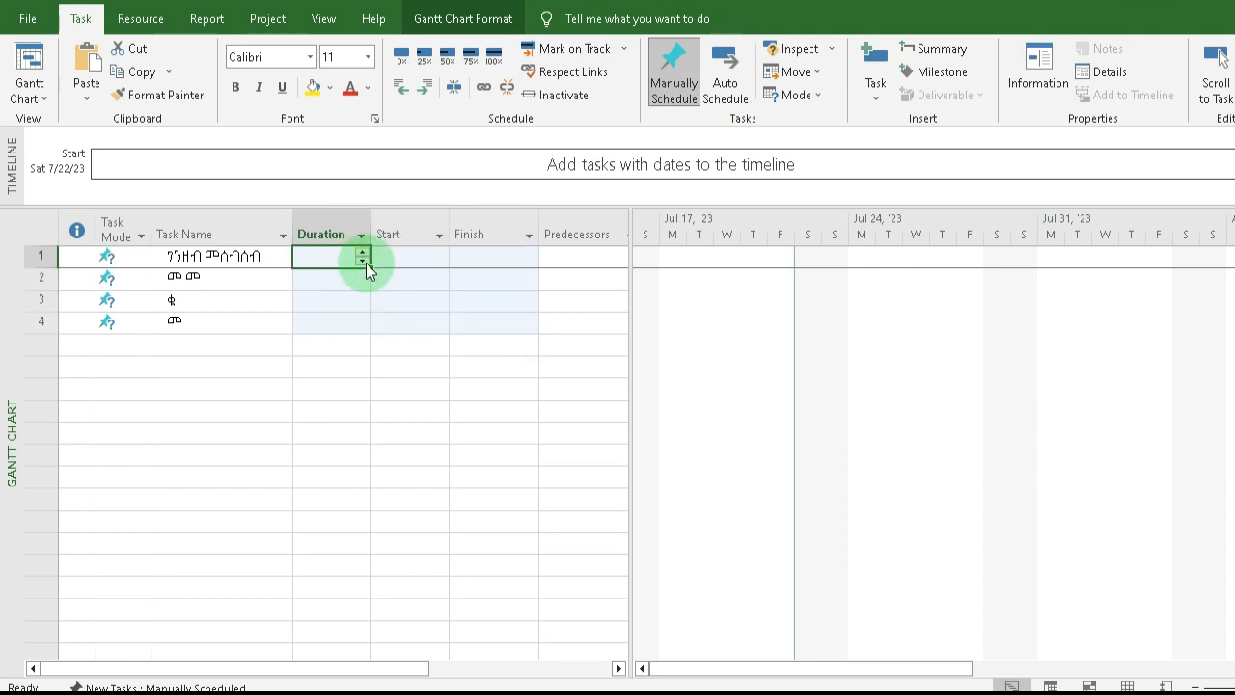
{"action": "left_click", "coordinate": [365, 254]}
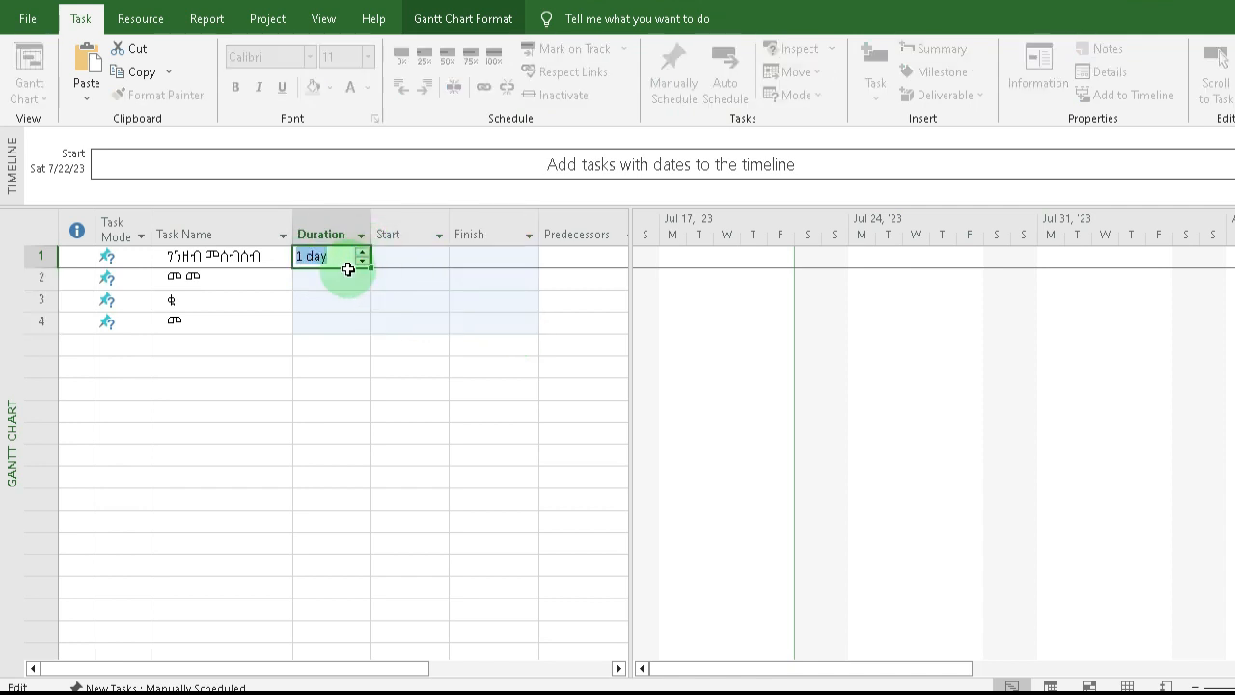
{"action": "left_click", "coordinate": [364, 254]}
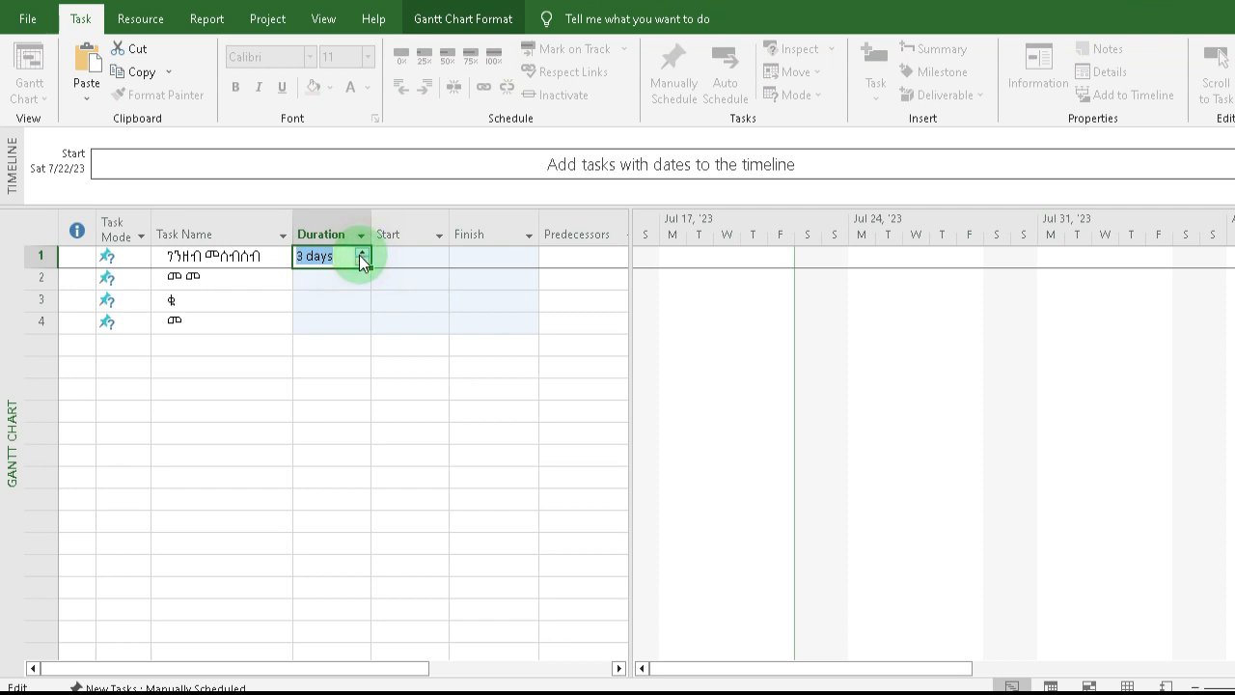
Set the durations of the second, third and fourth tasks to 1 day each
{"action": "left_click", "coordinate": [331, 280]}
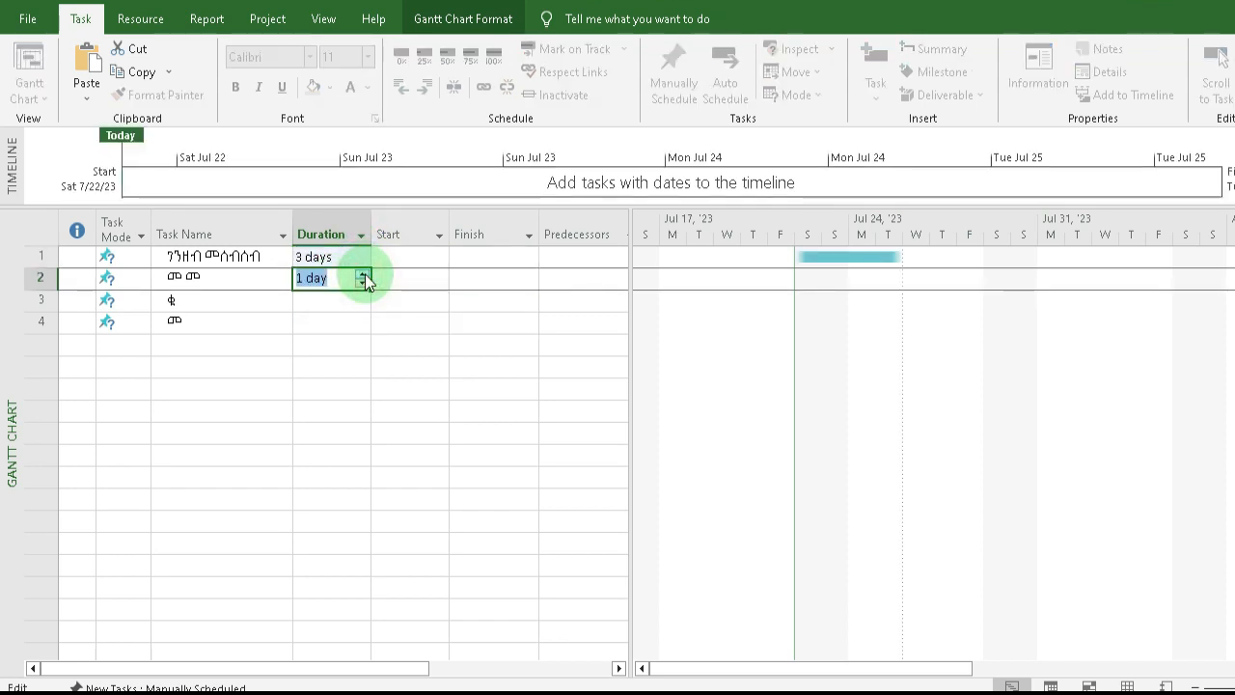
{"action": "left_click", "coordinate": [338, 302]}
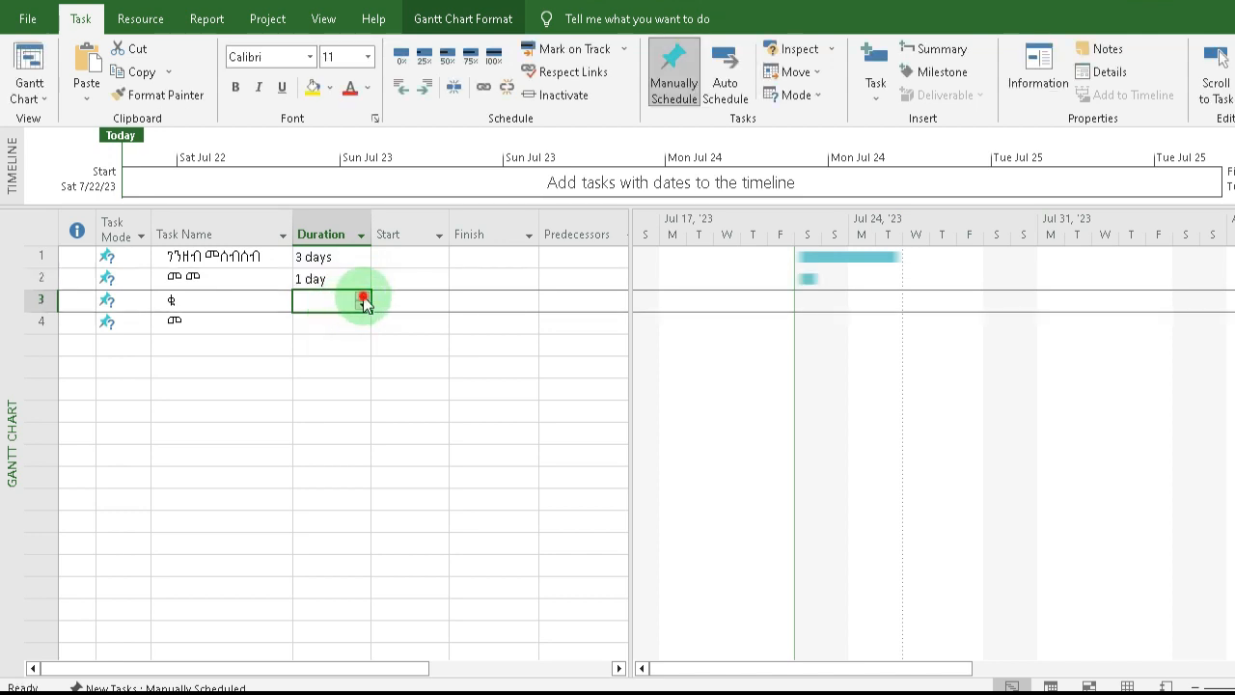
{"action": "left_click", "coordinate": [341, 324]}
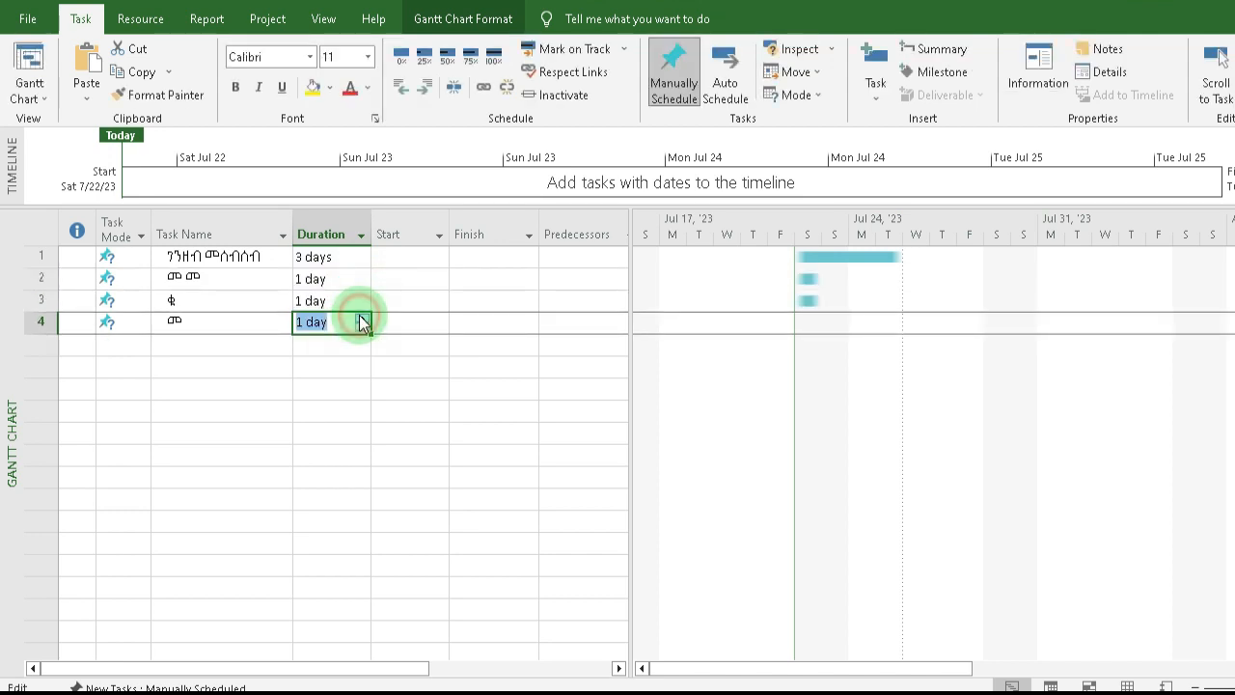
{"action": "left_click", "coordinate": [476, 293]}
{"action": "left_click", "coordinate": [555, 325]}
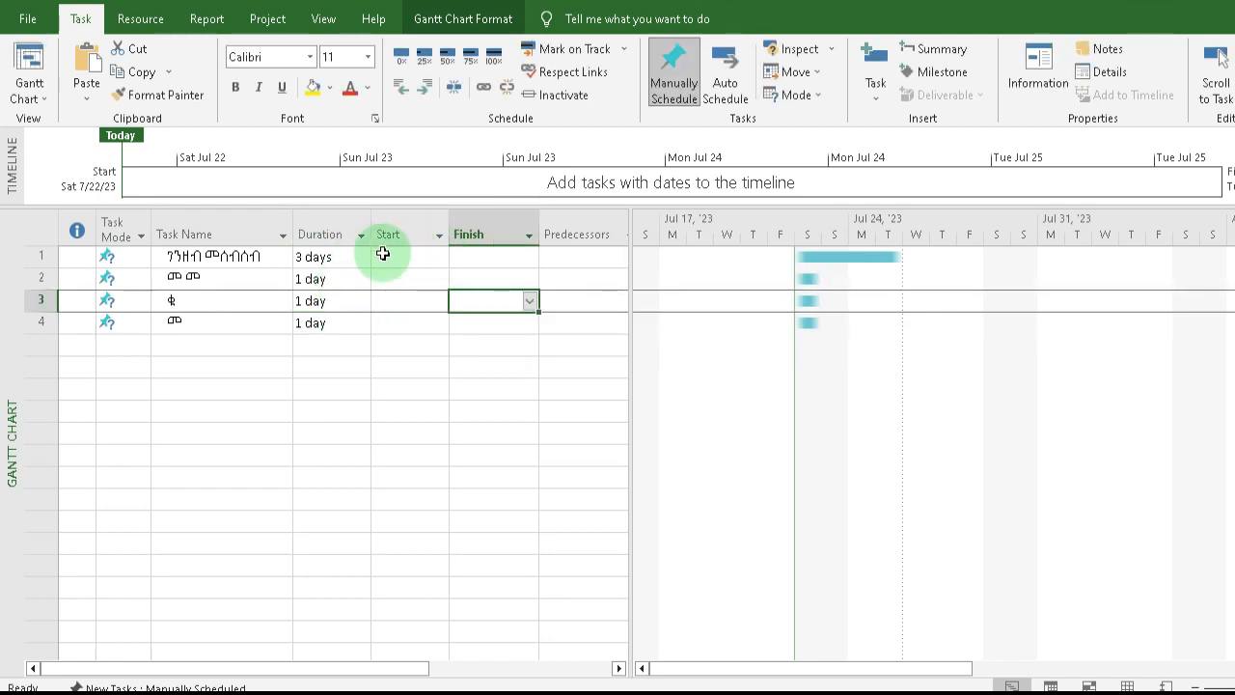
Switch all four tasks to Auto Schedule, starting with the first task and following with the other three together
{"action": "left_click", "coordinate": [382, 255]}
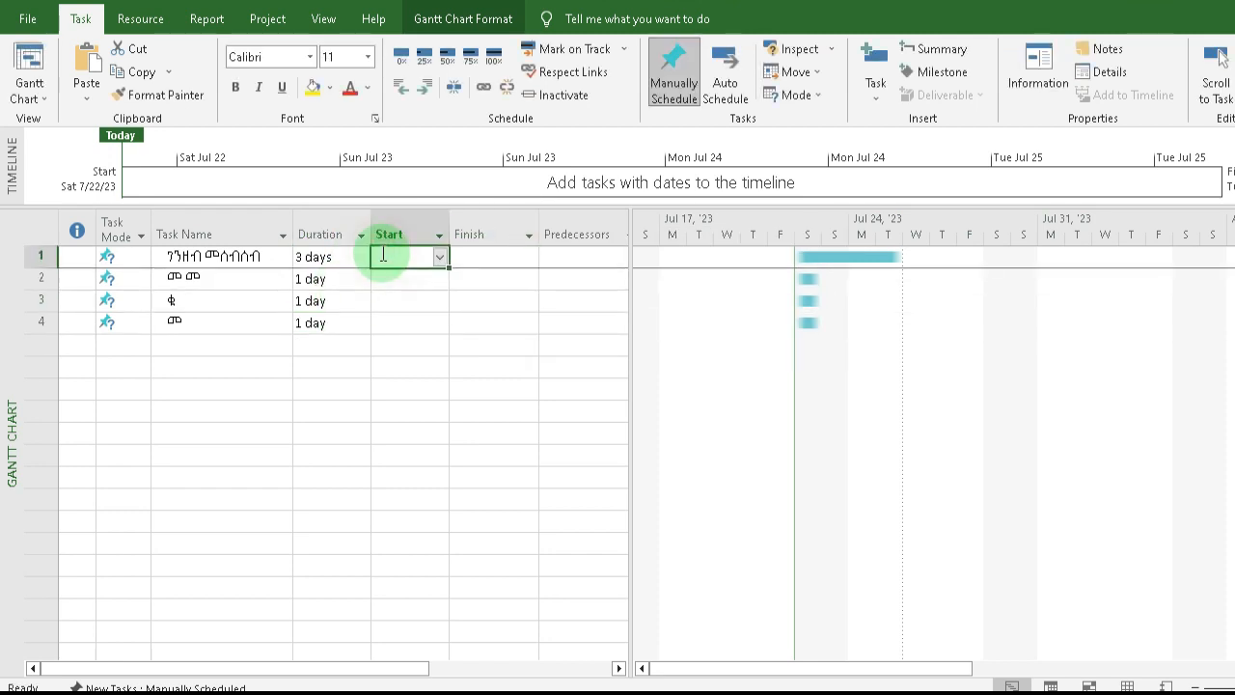
{"action": "left_click", "coordinate": [724, 92]}
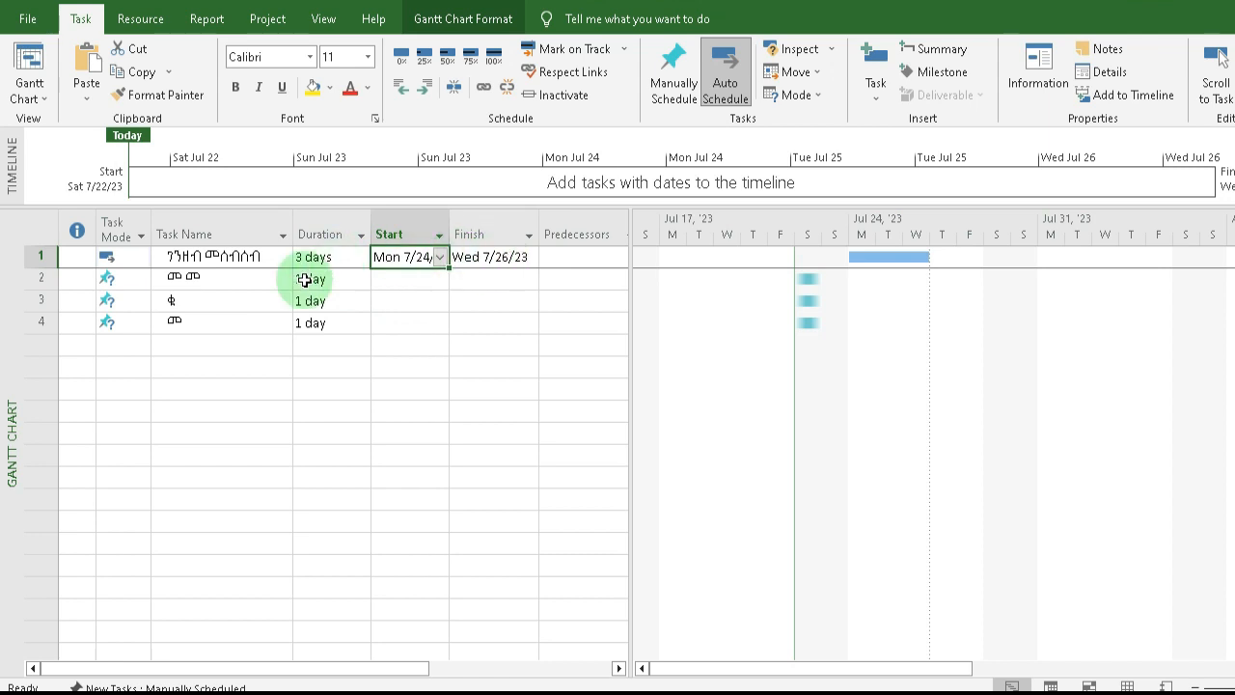
{"action": "left_click_drag", "start_coordinate": [302, 281], "coordinate": [311, 323]}
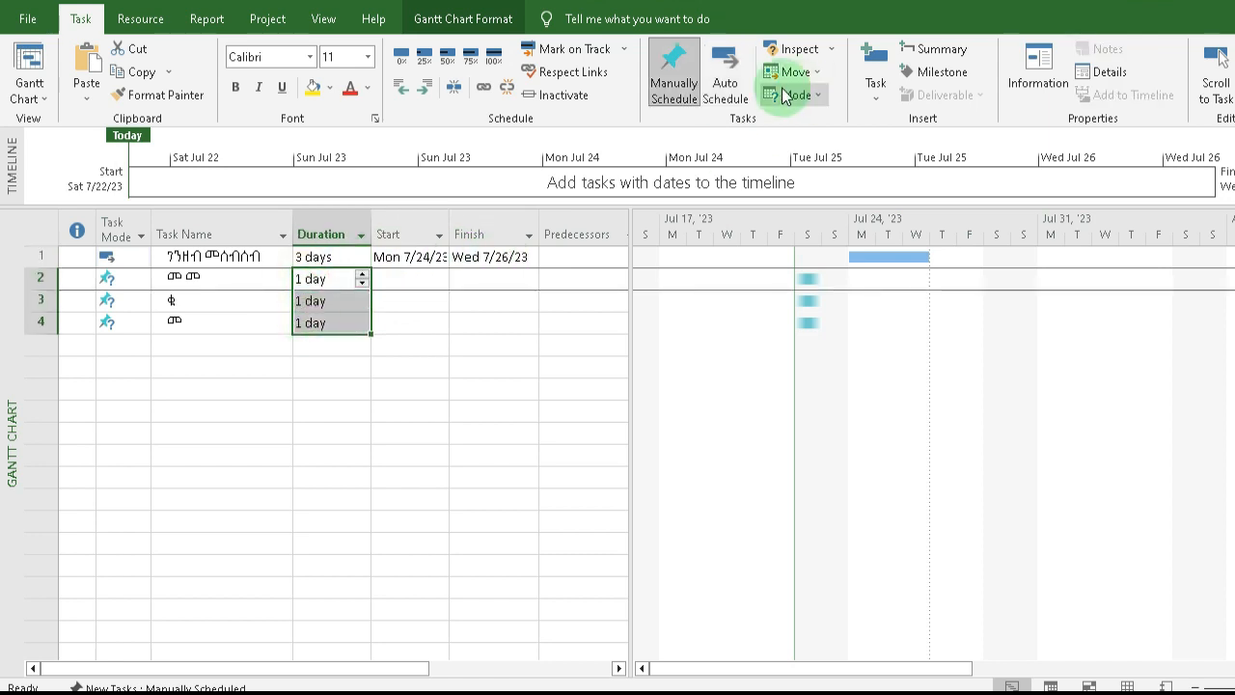
{"action": "left_click", "coordinate": [730, 91]}
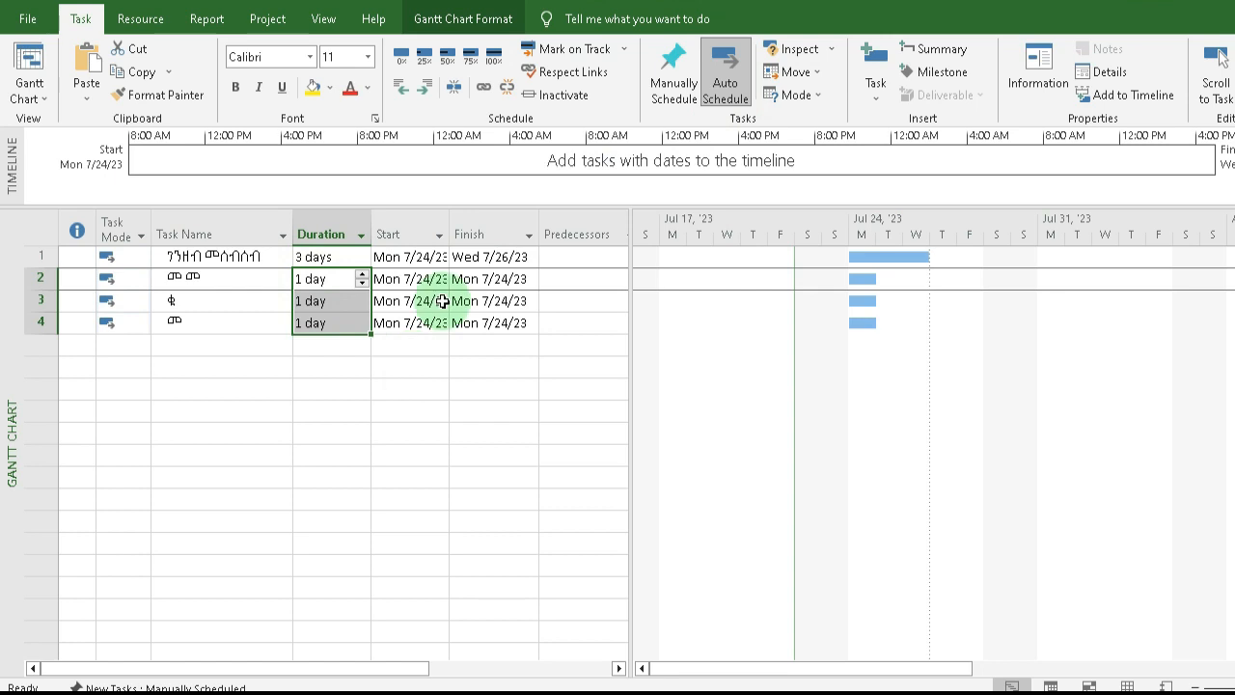
{"action": "left_click", "coordinate": [590, 325]}
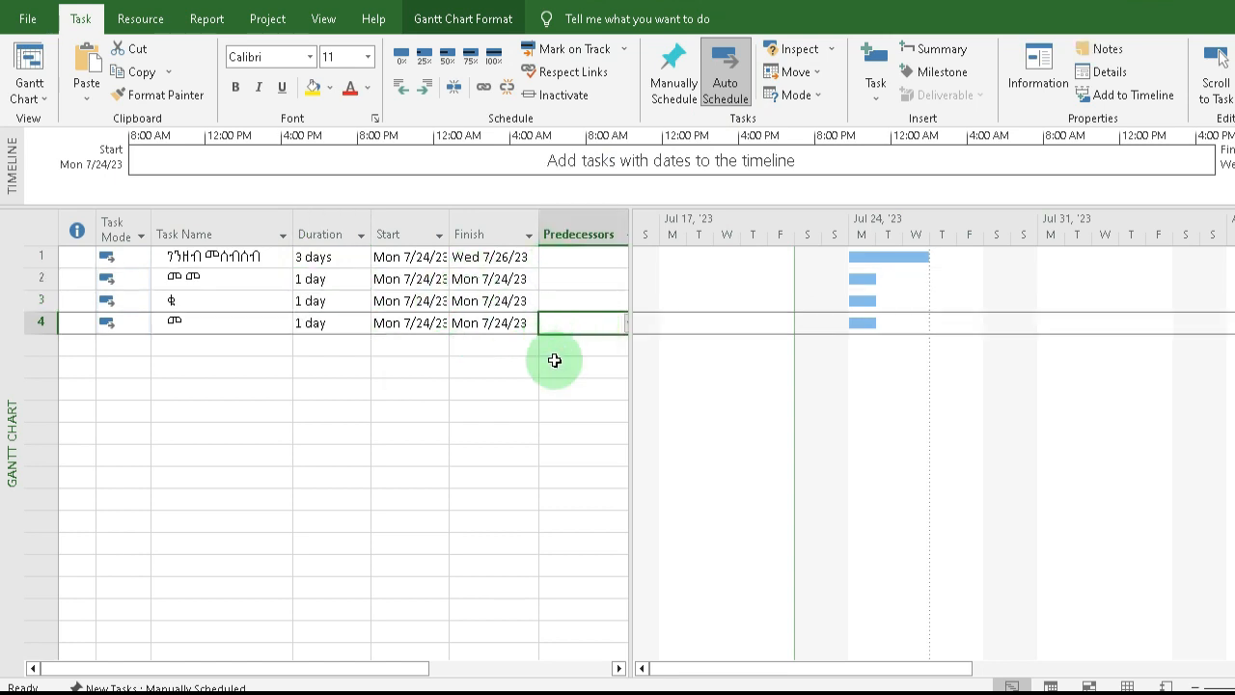